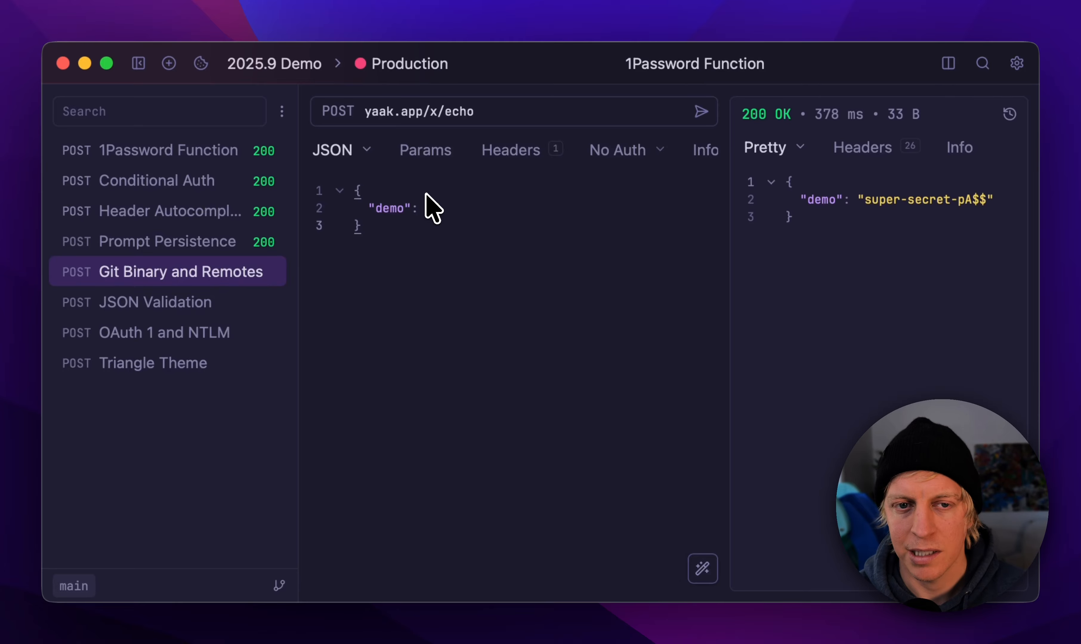
{"action": "key", "text": "Down"}
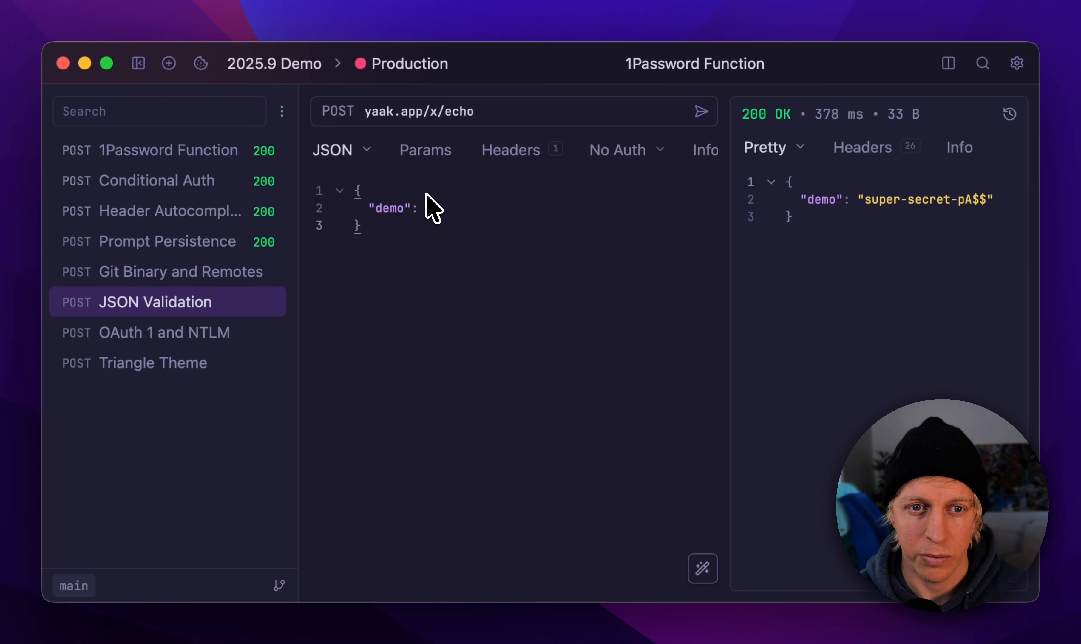
{"action": "key", "text": "Down"}
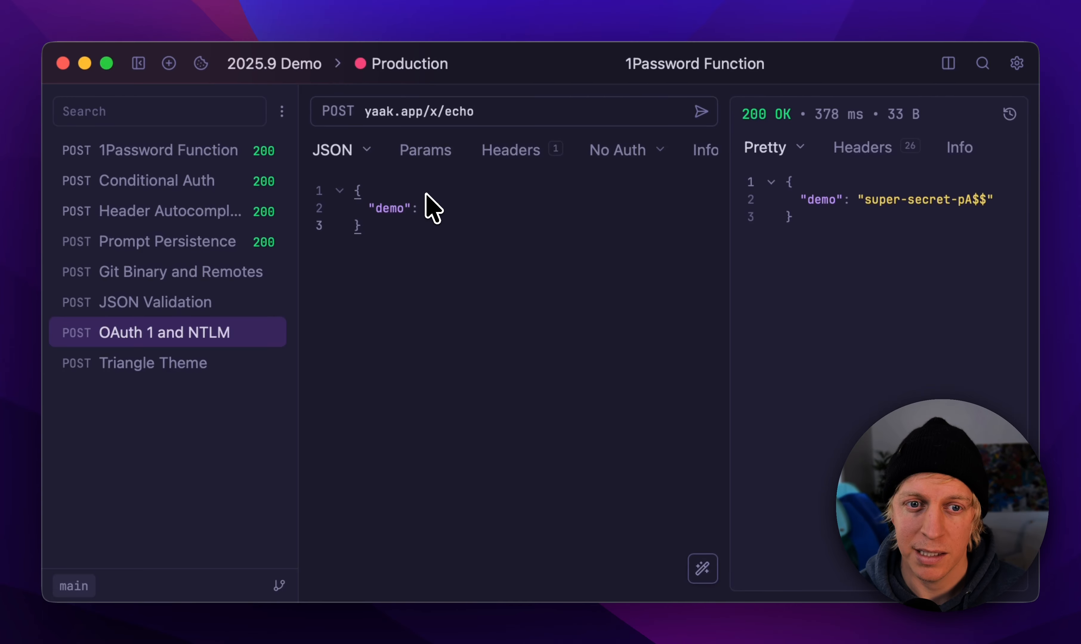
{"action": "key", "text": "Down"}
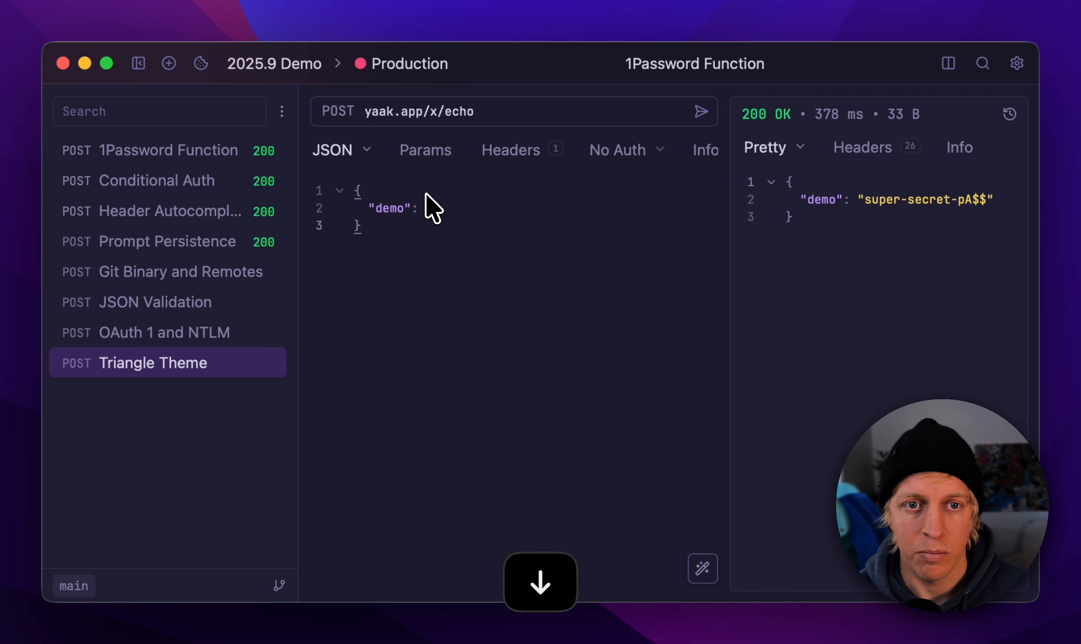
{"action": "key", "text": "Up"}
{"action": "key", "text": "Up"}
{"action": "key", "text": "Up"}
{"action": "key", "text": "Up"}
{"action": "key", "text": "Up"}
{"action": "key", "text": "Up"}
{"action": "key", "text": "Up"}
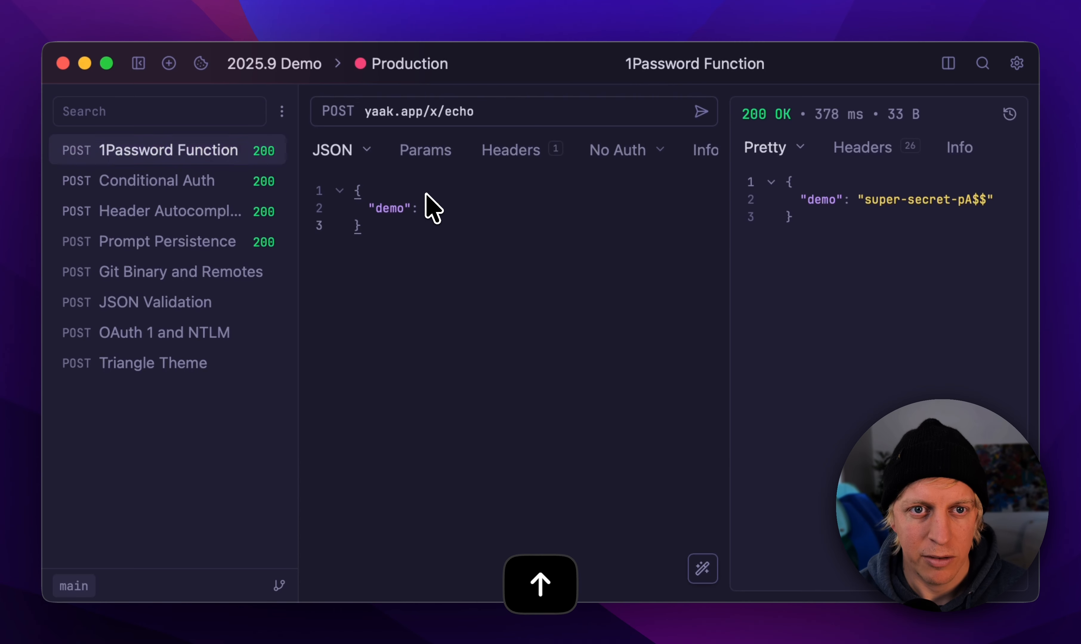
Step: Insert the 1password.item function as the value of "demo" in the 1Password Function request's JSON body
{"action": "left_click", "coordinate": [430, 212]}
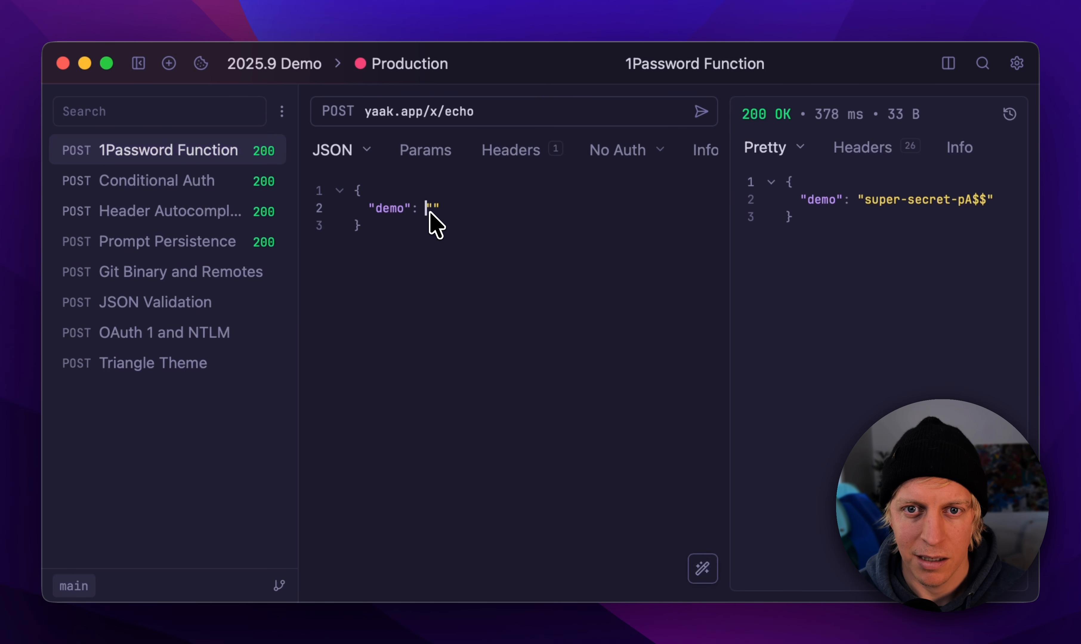
{"action": "left_click", "coordinate": [434, 213]}
{"action": "type", "text": "1pa"}
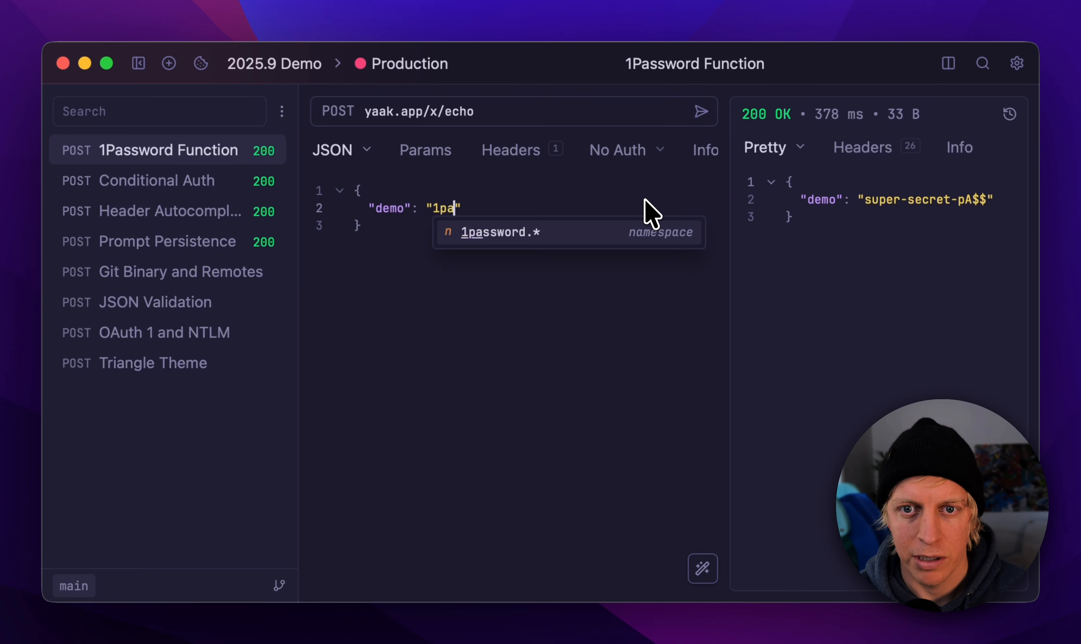
{"action": "key", "text": "Return"}
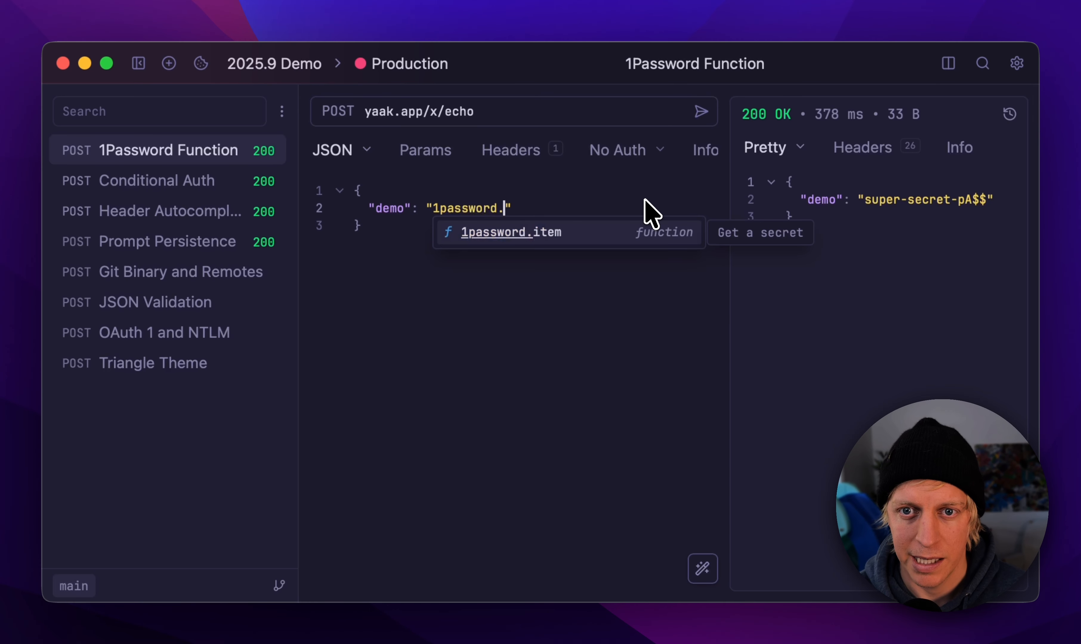
{"action": "key", "text": "Return"}
Step: From the 1password.item function's token variable, paste the service account token as the value of 1PASSWORD_TOKEN in the Production environment
{"action": "left_click", "coordinate": [530, 211]}
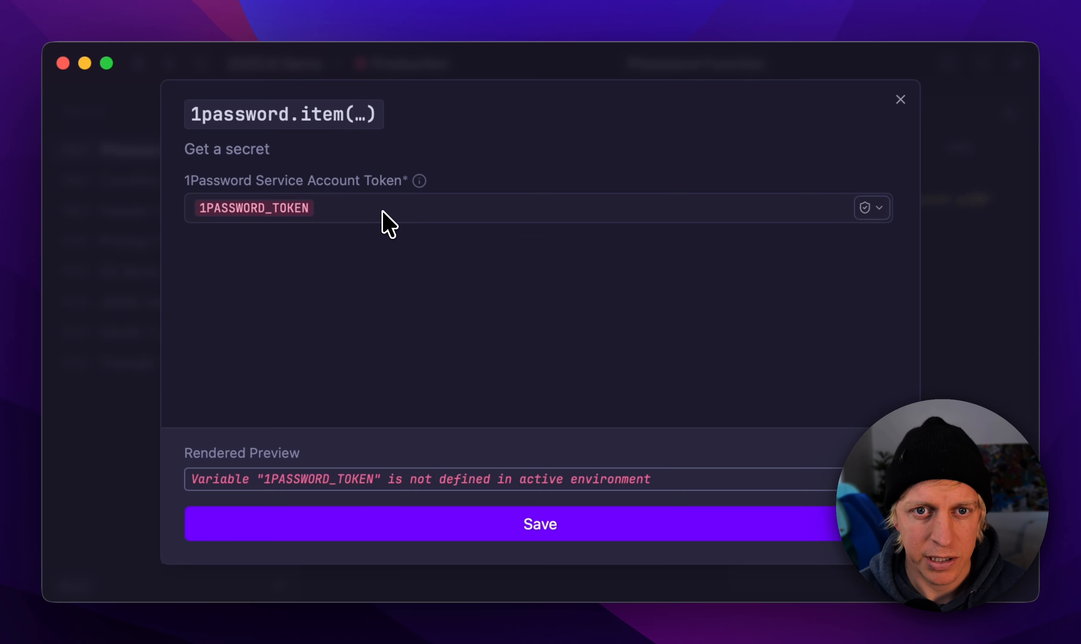
{"action": "left_click", "coordinate": [367, 216]}
{"action": "mouse_move", "coordinate": [424, 184]}
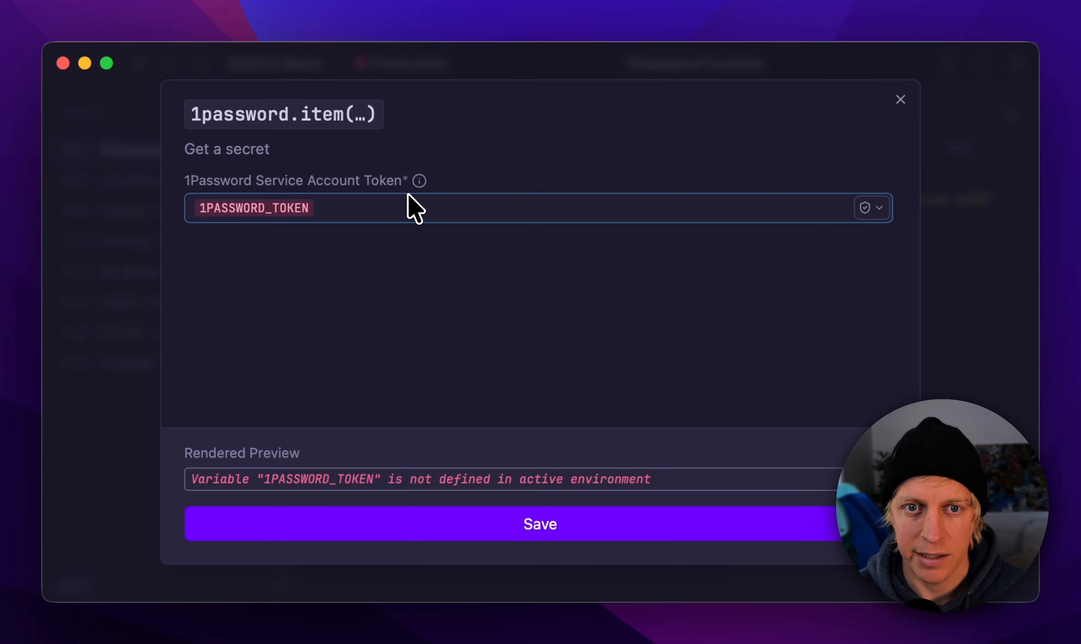
{"action": "left_click", "coordinate": [285, 215]}
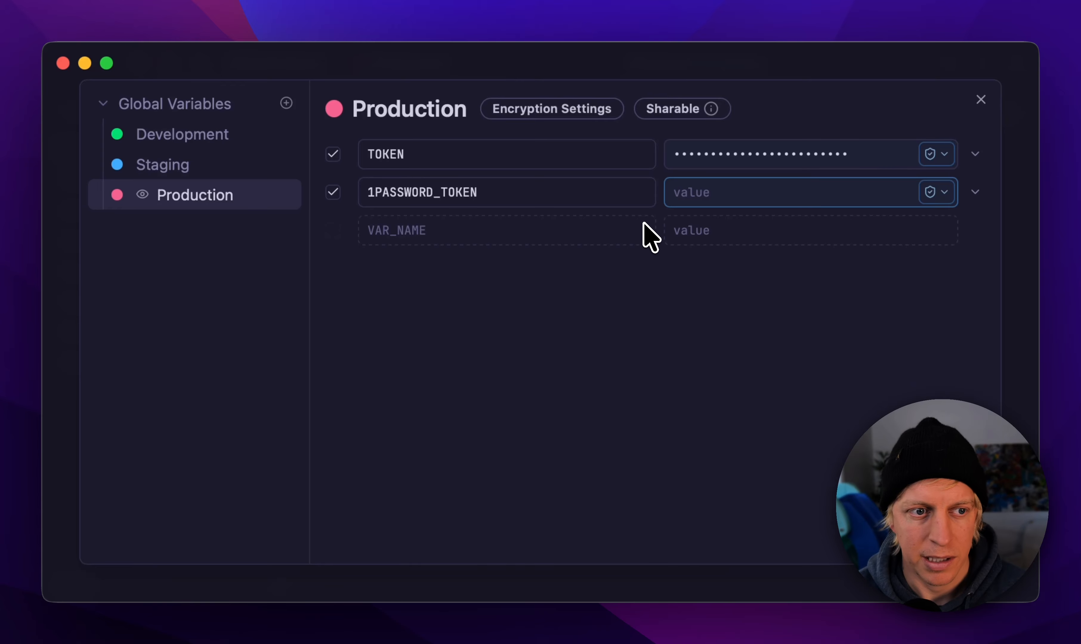
{"action": "key", "text": "super+Tab"}
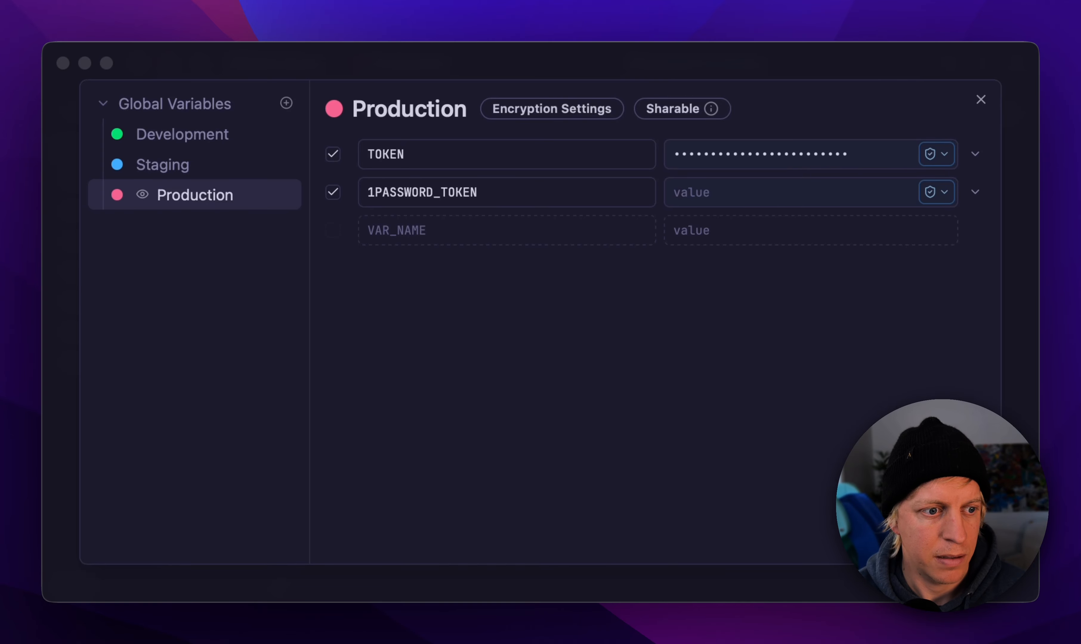
{"action": "key", "text": "super+c"}
{"action": "left_click", "coordinate": [702, 192]}
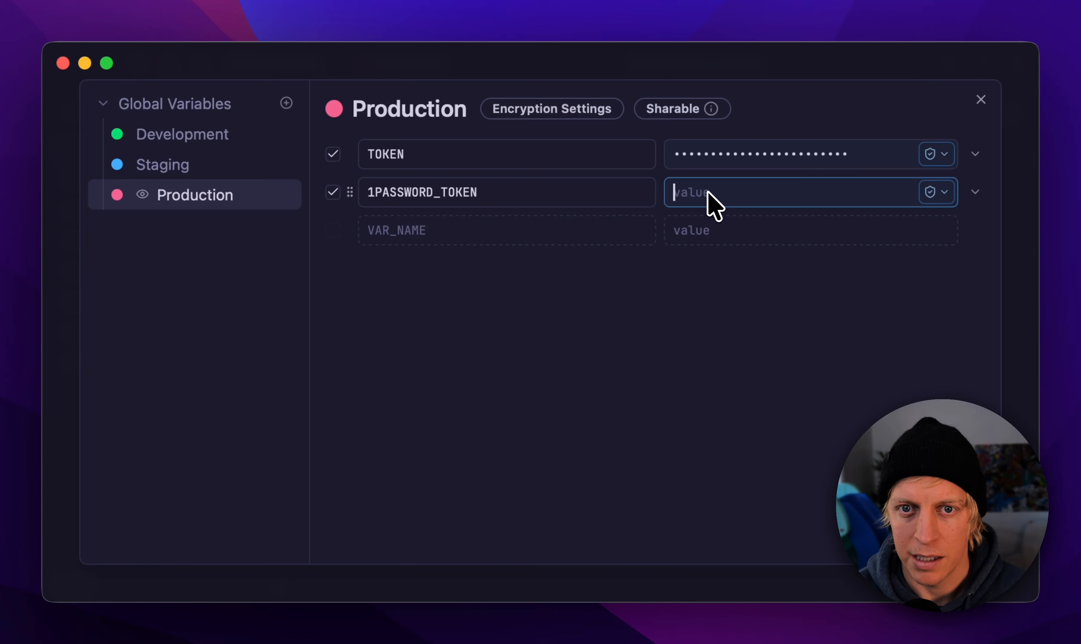
{"action": "key", "text": "super+v"}
{"action": "left_click", "coordinate": [981, 101]}
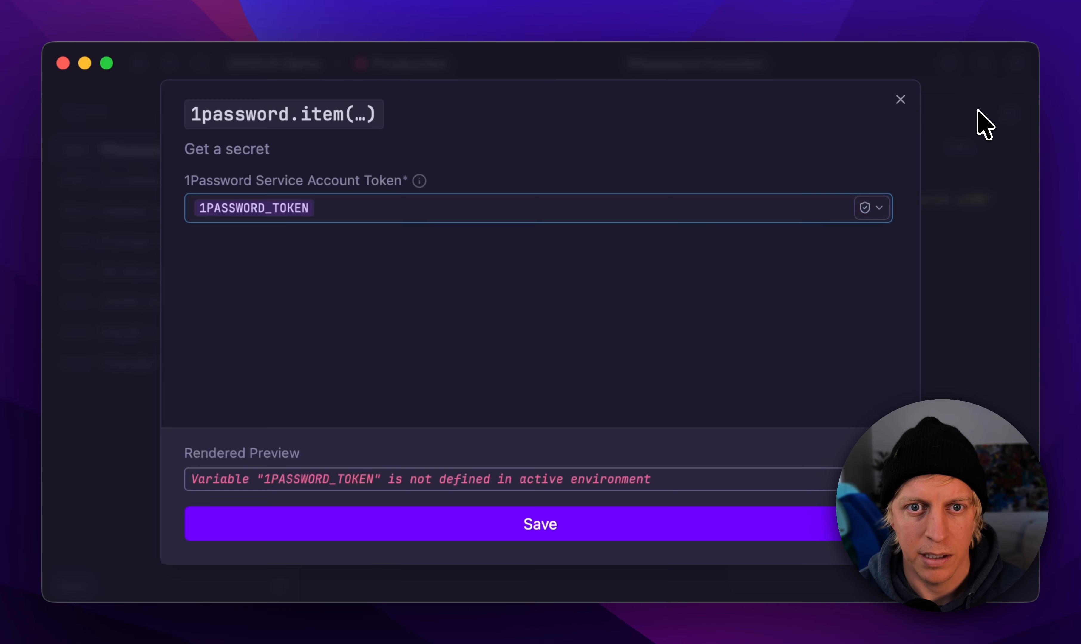
Step: Configure the function with the Yaak Test vault, the Twitter Login item and the password field, and save it
{"action": "left_click", "coordinate": [382, 271]}
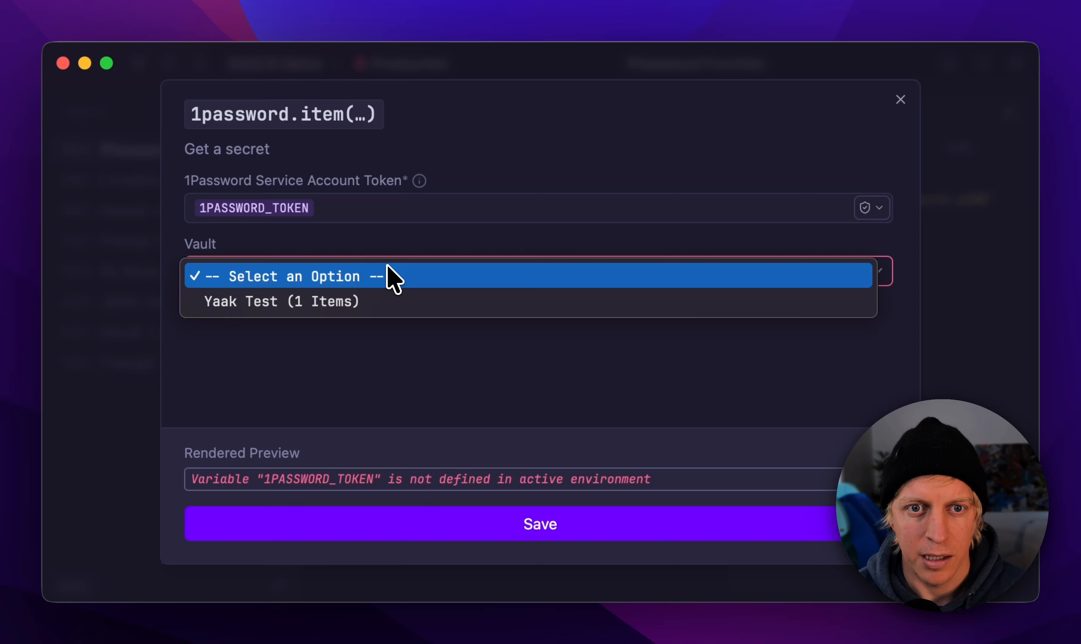
{"action": "left_click", "coordinate": [397, 302]}
{"action": "left_click", "coordinate": [413, 336]}
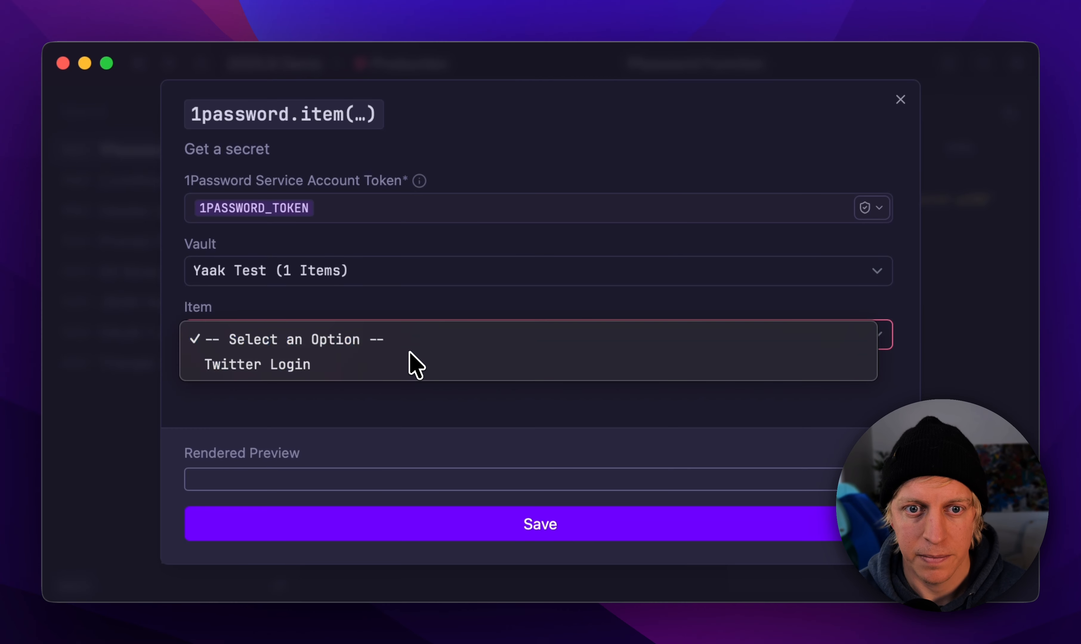
{"action": "left_click", "coordinate": [414, 365]}
{"action": "left_click", "coordinate": [369, 400]}
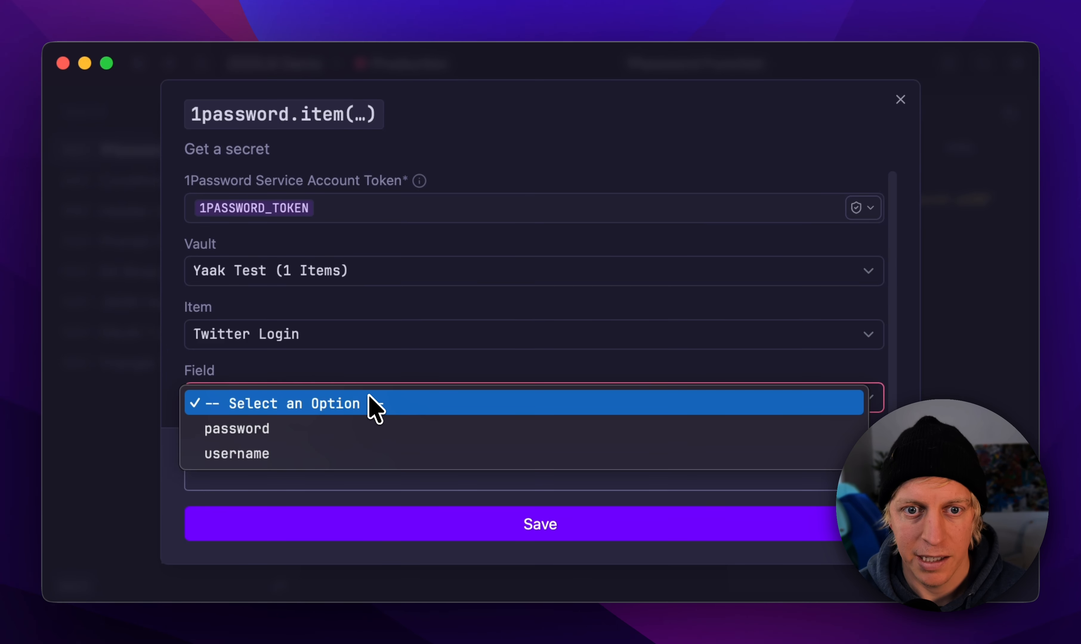
{"action": "left_click", "coordinate": [366, 428]}
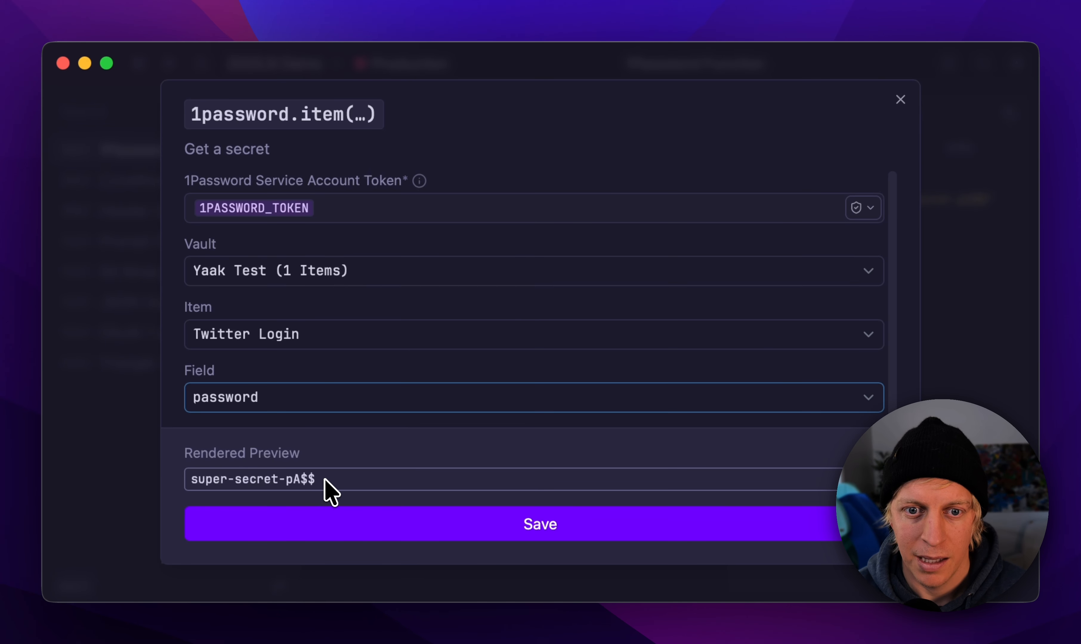
{"action": "mouse_move", "coordinate": [329, 490]}
{"action": "left_mouse_down"}
{"action": "mouse_move", "coordinate": [164, 483]}
{"action": "mouse_move", "coordinate": [314, 496]}
{"action": "left_mouse_up"}
{"action": "left_click", "coordinate": [524, 522]}
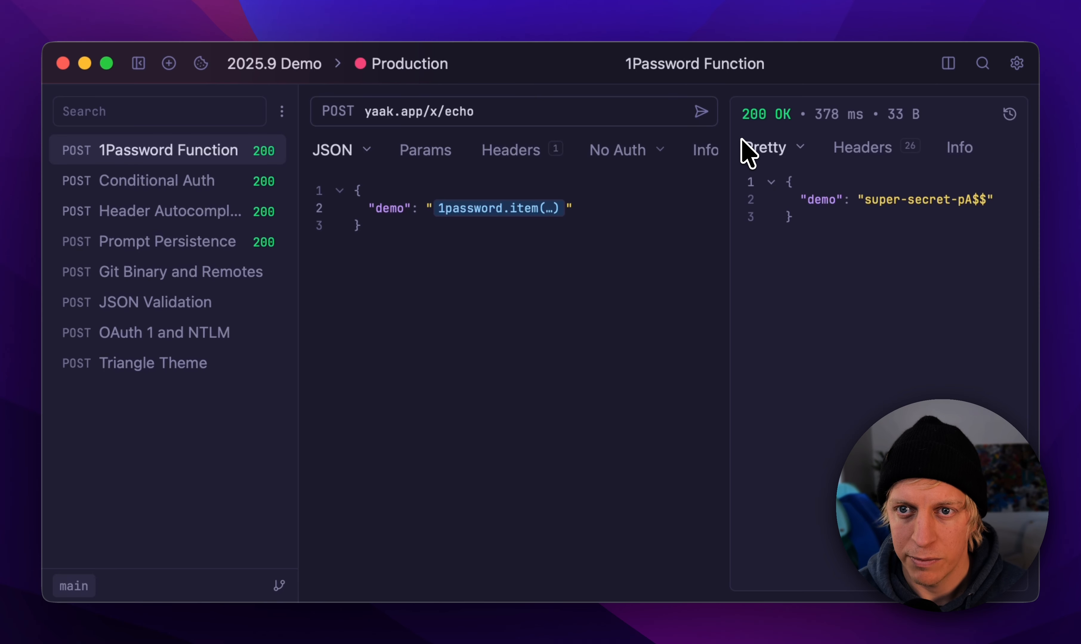
Step: Send the 1Password Function request and highlight the "demo" line in the response
{"action": "left_click", "coordinate": [701, 111]}
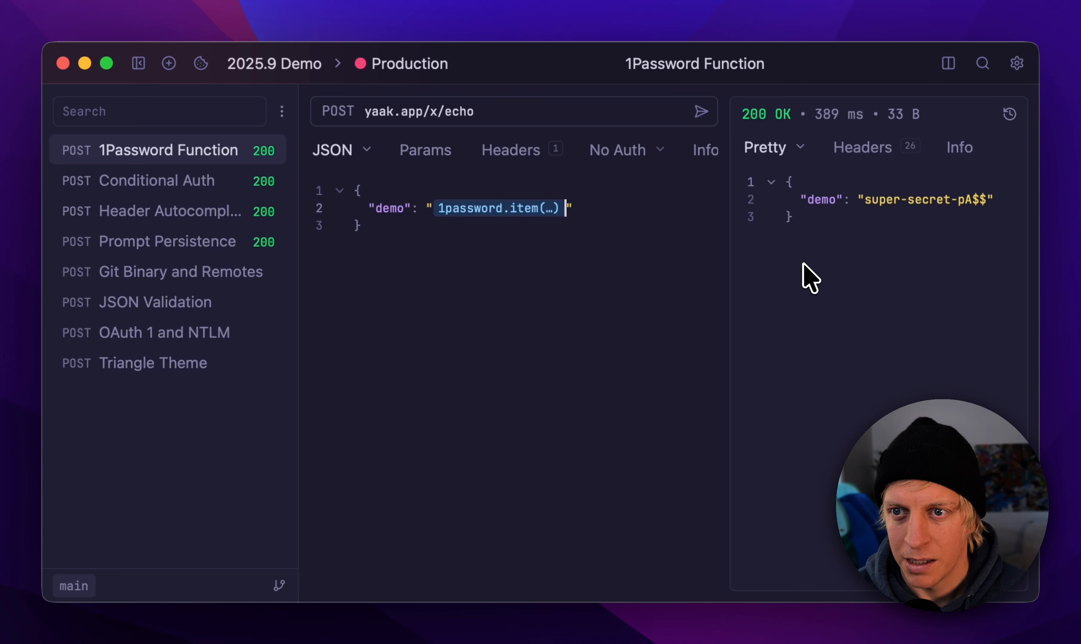
{"action": "triple_click", "coordinate": [914, 205]}
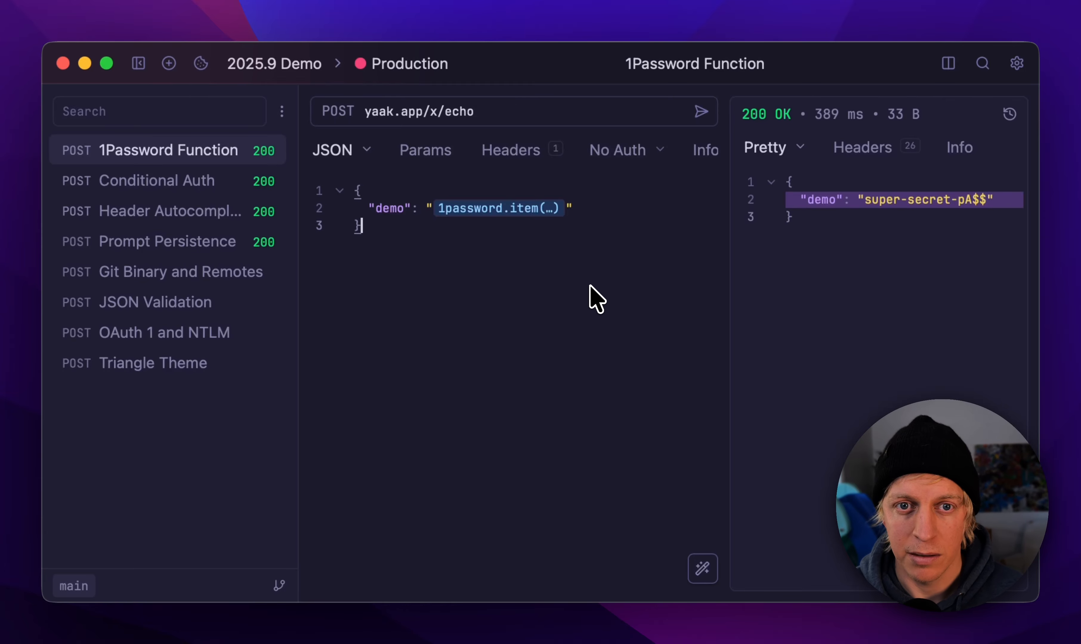
{"action": "left_click", "coordinate": [570, 295]}
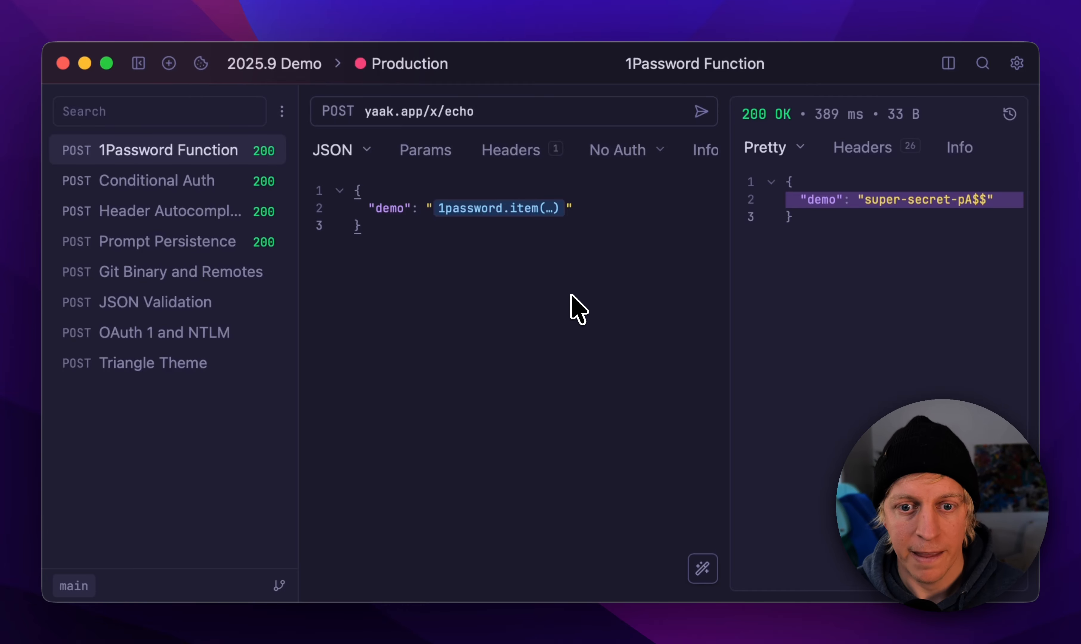
Step: Open the Conditional Auth request and switch its Bearer authentication to Disabled and back to Enabled
{"action": "left_click", "coordinate": [219, 191]}
{"action": "left_click", "coordinate": [402, 265]}
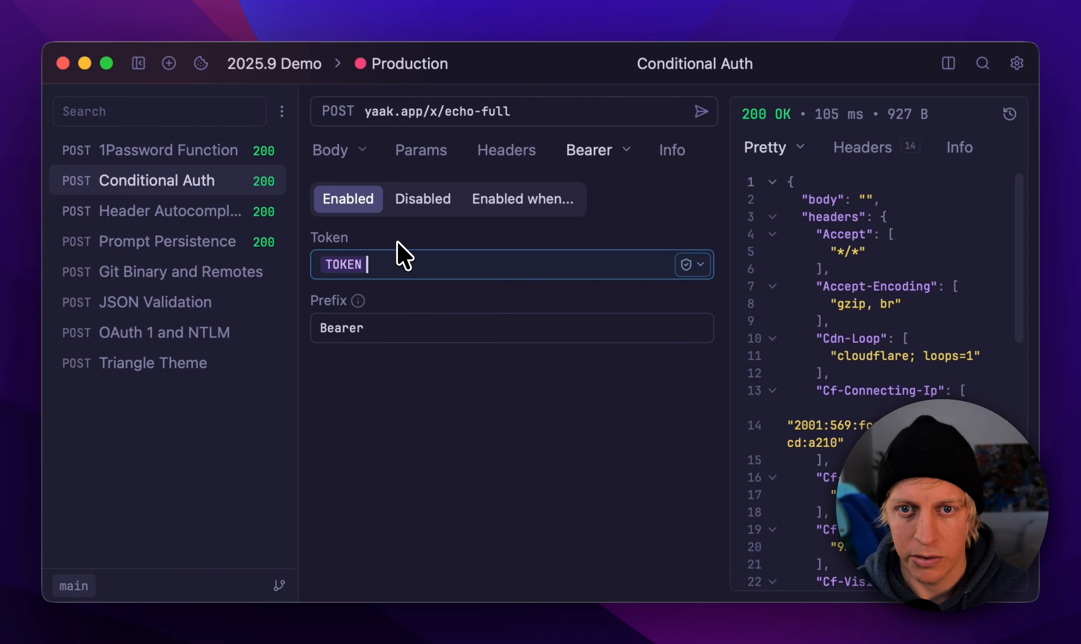
{"action": "left_click", "coordinate": [395, 202]}
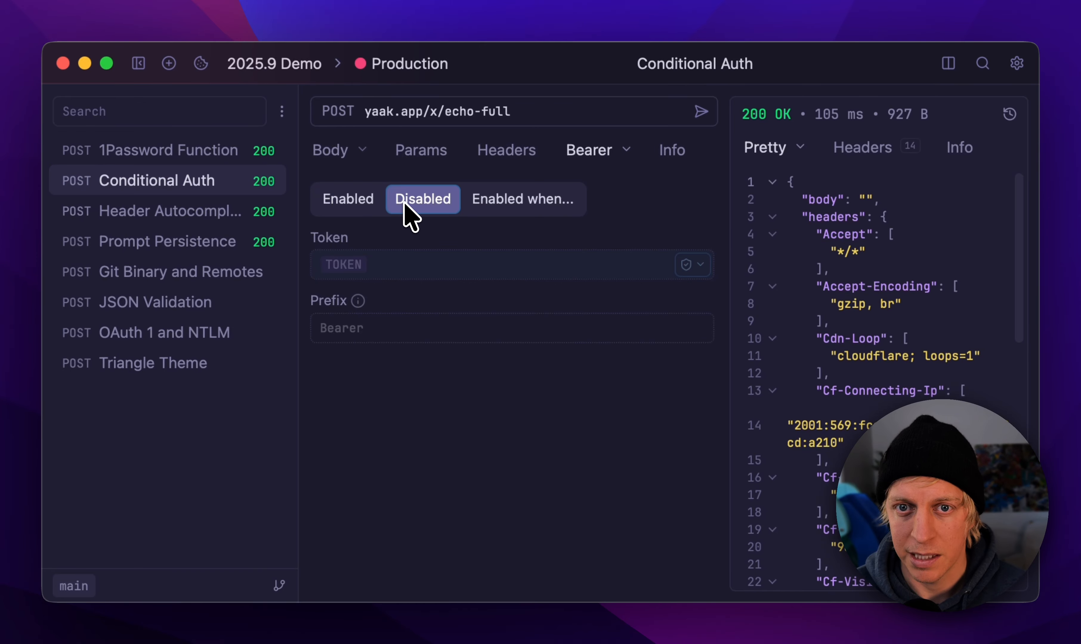
{"action": "left_click", "coordinate": [701, 112]}
{"action": "left_click", "coordinate": [347, 201]}
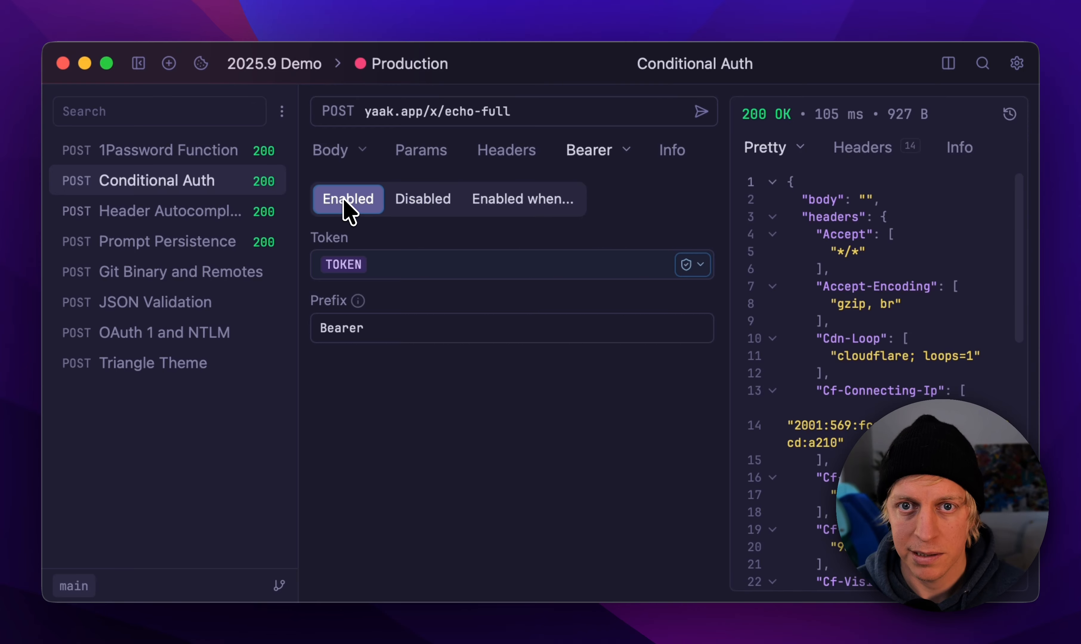
Step: Send the request with Bearer authentication enabled and highlight the token in the response's Authorization header
{"action": "left_click", "coordinate": [483, 116]}
{"action": "key", "text": "End"}
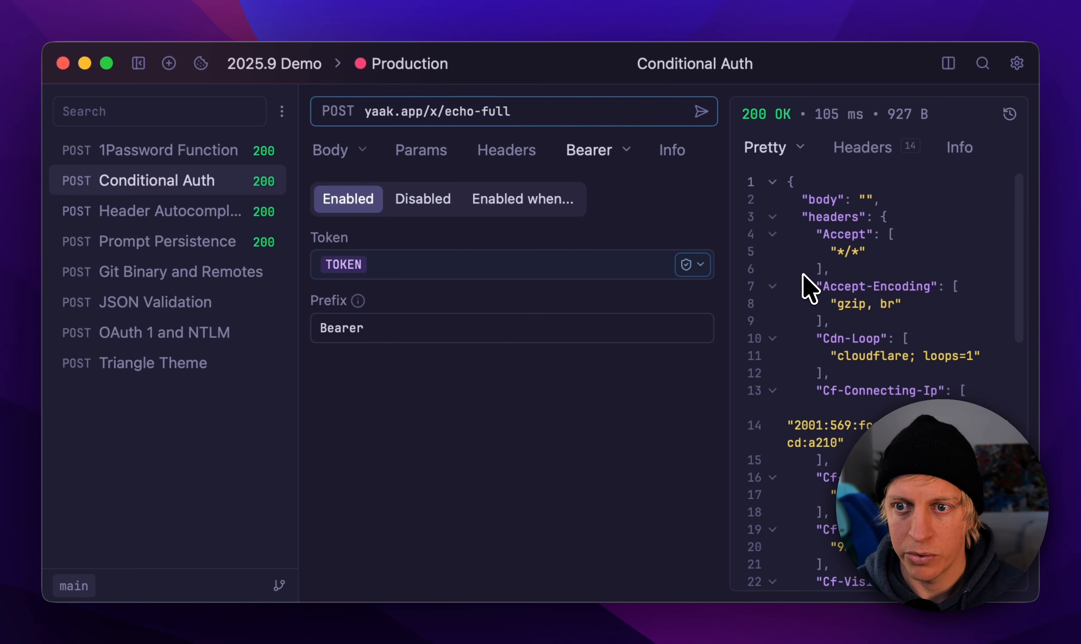
{"action": "left_click", "coordinate": [682, 121]}
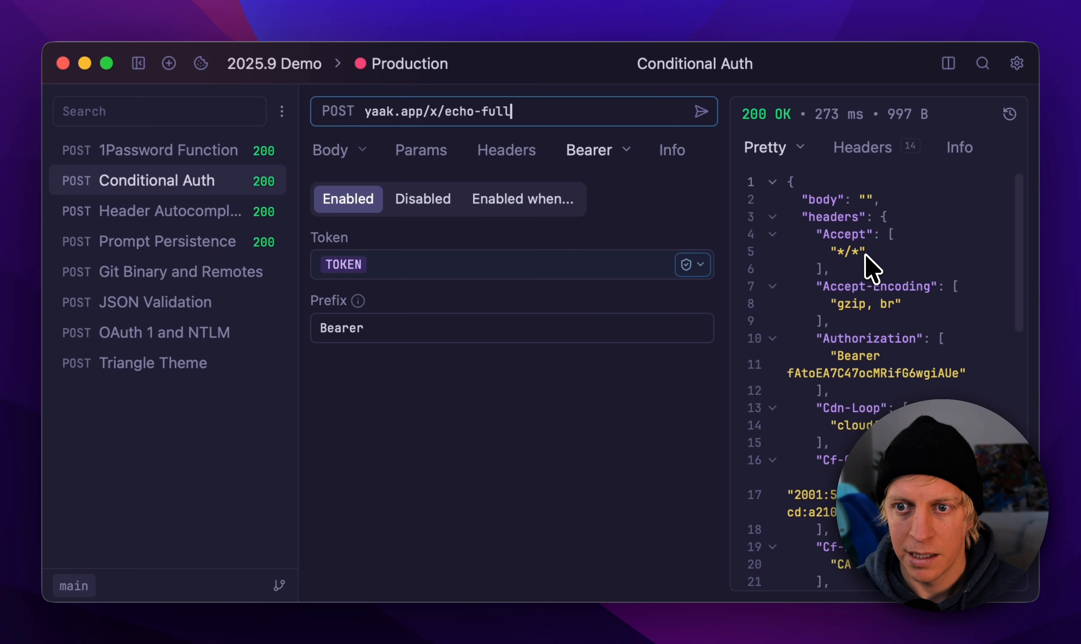
{"action": "left_click", "coordinate": [898, 219]}
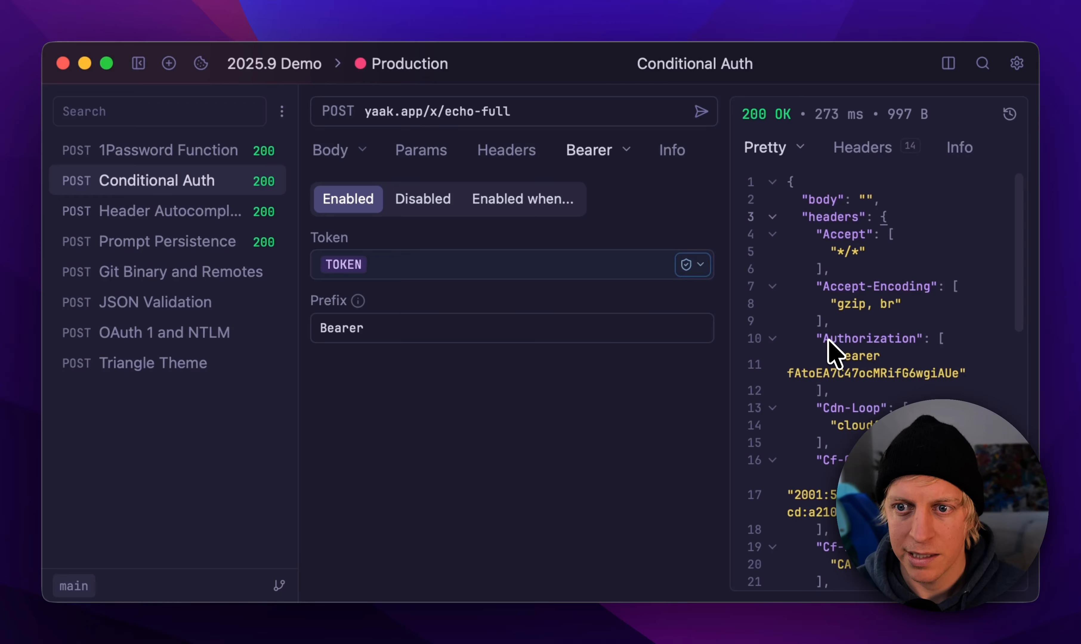
{"action": "left_click_drag", "start_coordinate": [790, 373], "coordinate": [886, 375]}
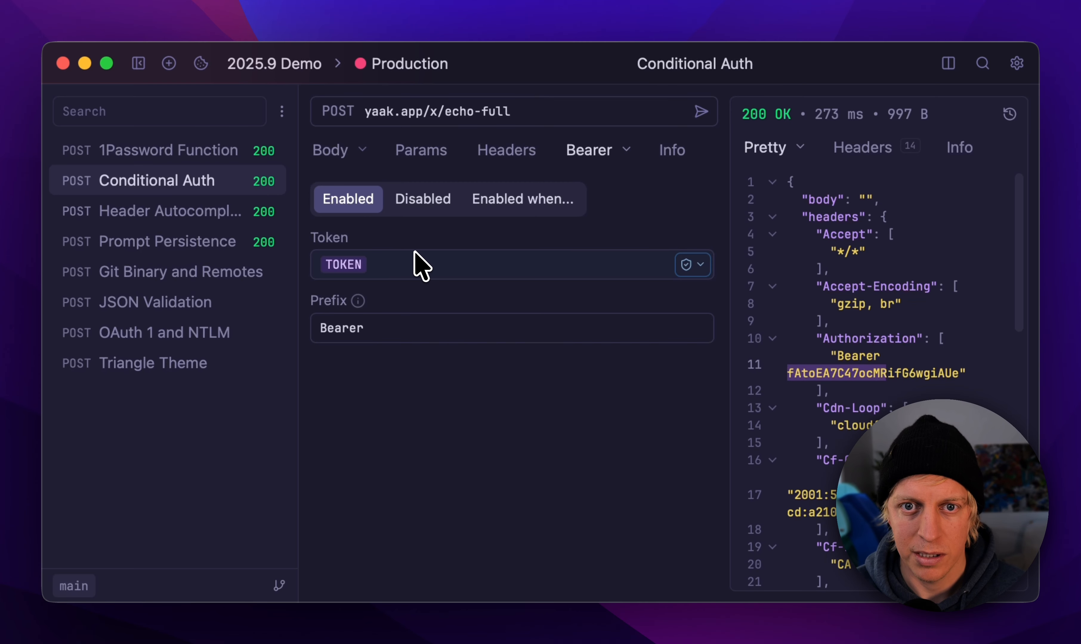
Step: Send the request with Bearer authentication disabled for comparison, and set the authentication back to Enabled
{"action": "left_click", "coordinate": [421, 199]}
{"action": "left_click", "coordinate": [694, 119]}
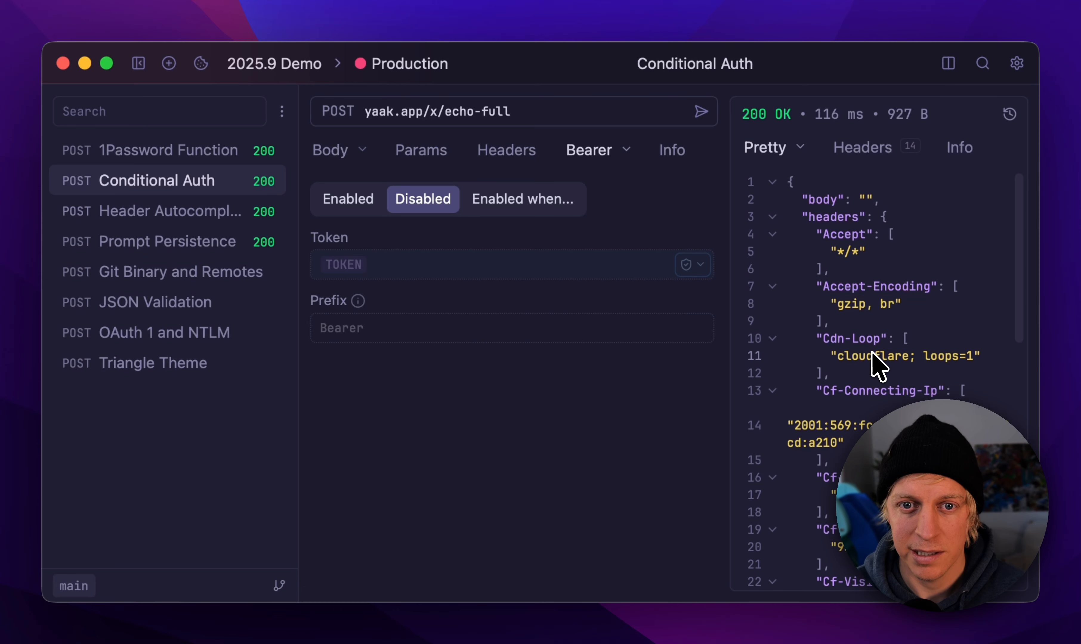
{"action": "left_click", "coordinate": [350, 196]}
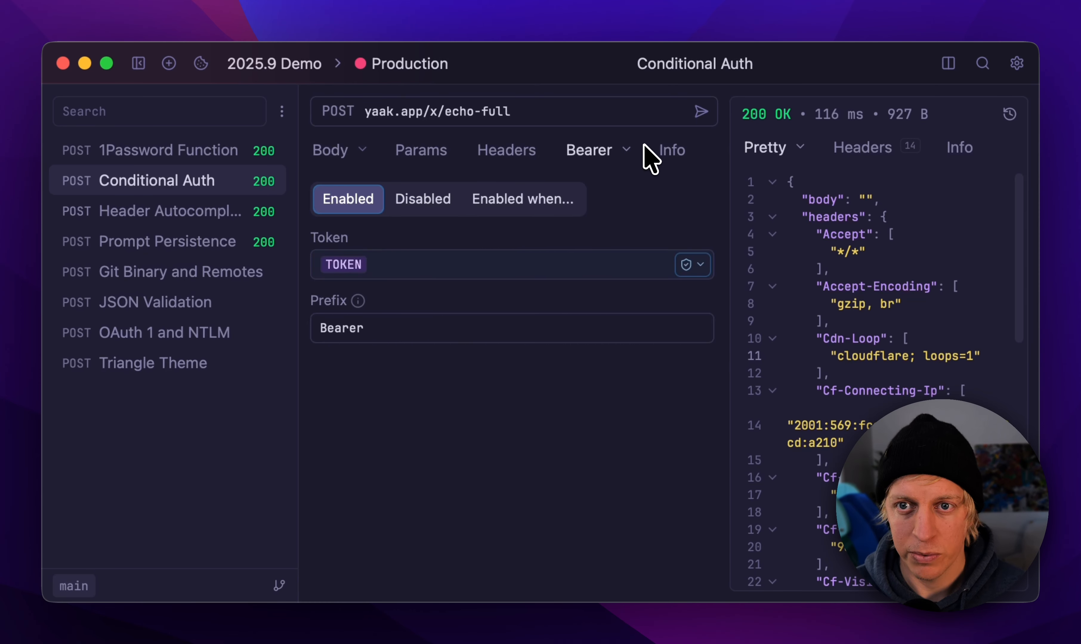
Step: Switch the active environment to Development and send the Conditional Auth request with Bearer authentication enabled
{"action": "left_click", "coordinate": [434, 65]}
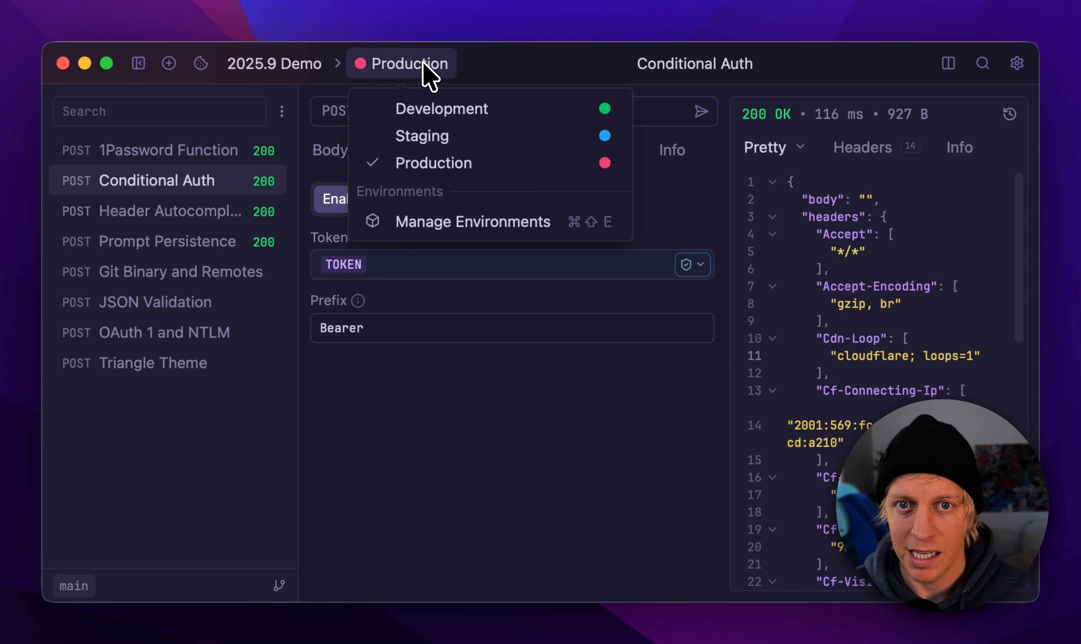
{"action": "left_click", "coordinate": [444, 115]}
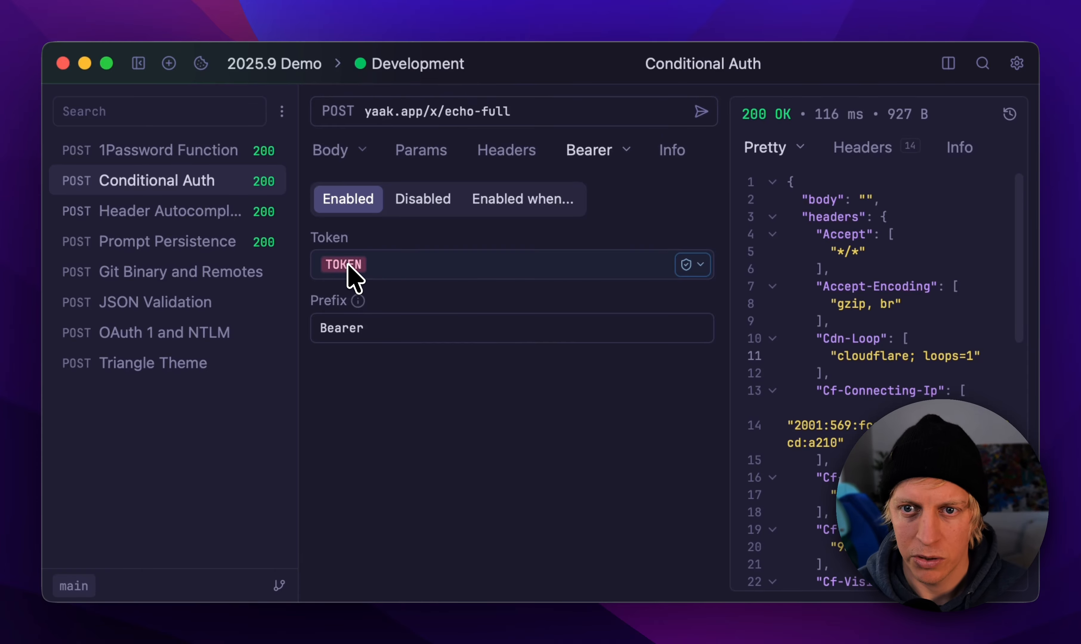
{"action": "left_click", "coordinate": [700, 113]}
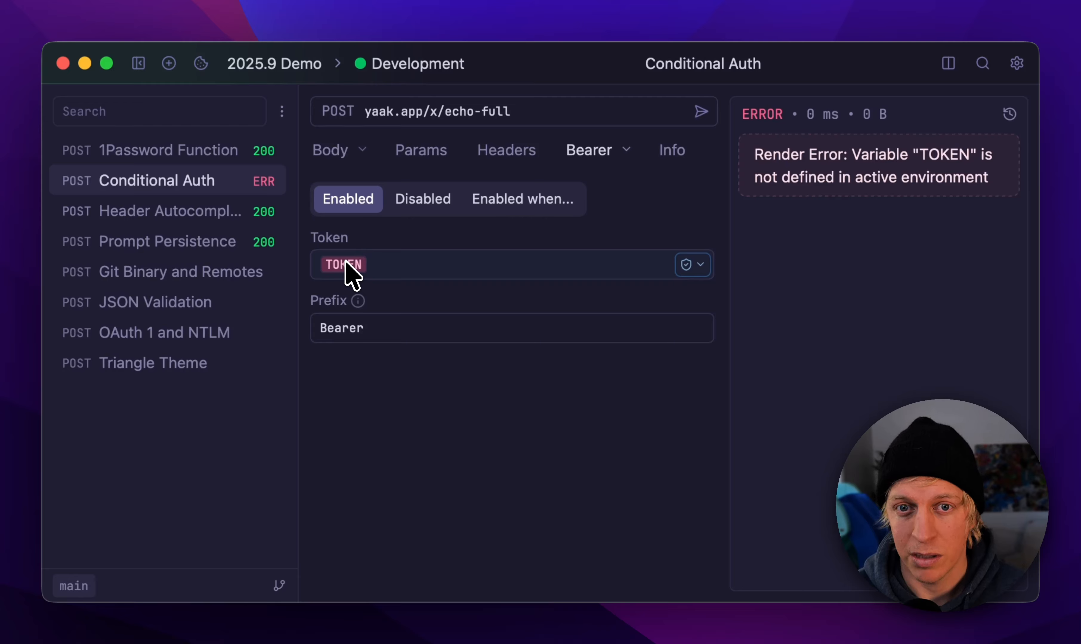
{"action": "left_click", "coordinate": [410, 269]}
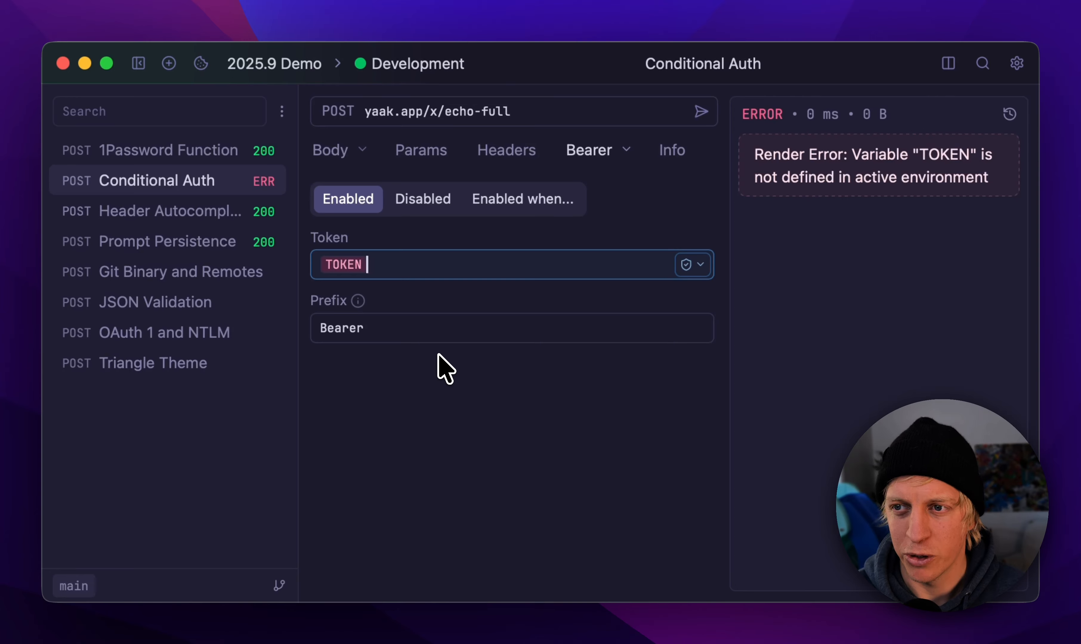
{"action": "left_click", "coordinate": [472, 456]}
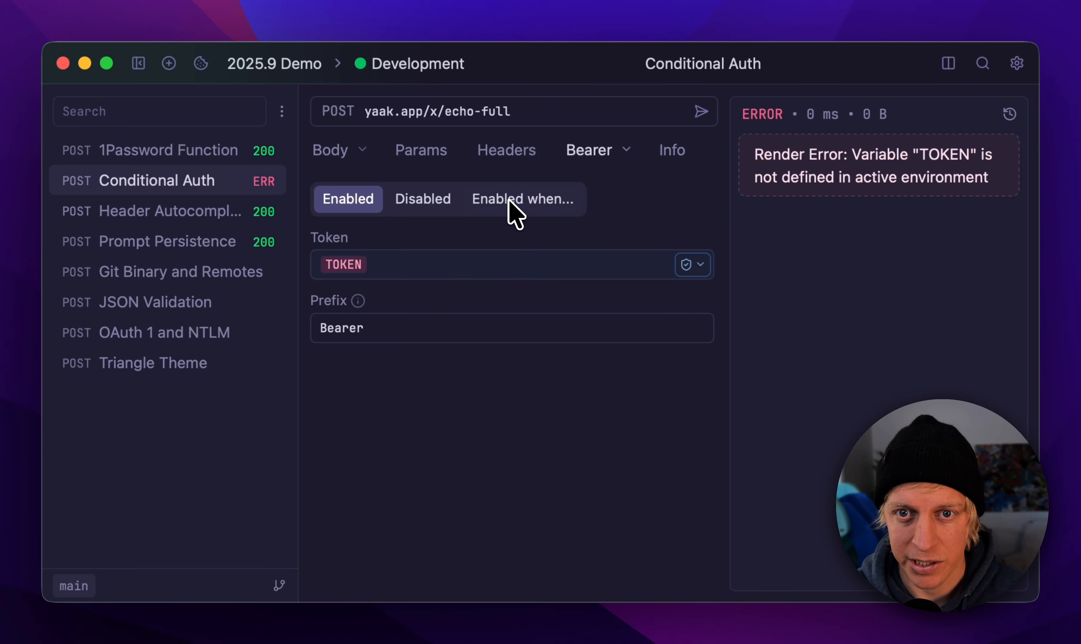
Step: Set the Bearer authentication to Enabled when... and switch the active environment to Production
{"action": "left_click", "coordinate": [495, 206]}
{"action": "left_click", "coordinate": [502, 249]}
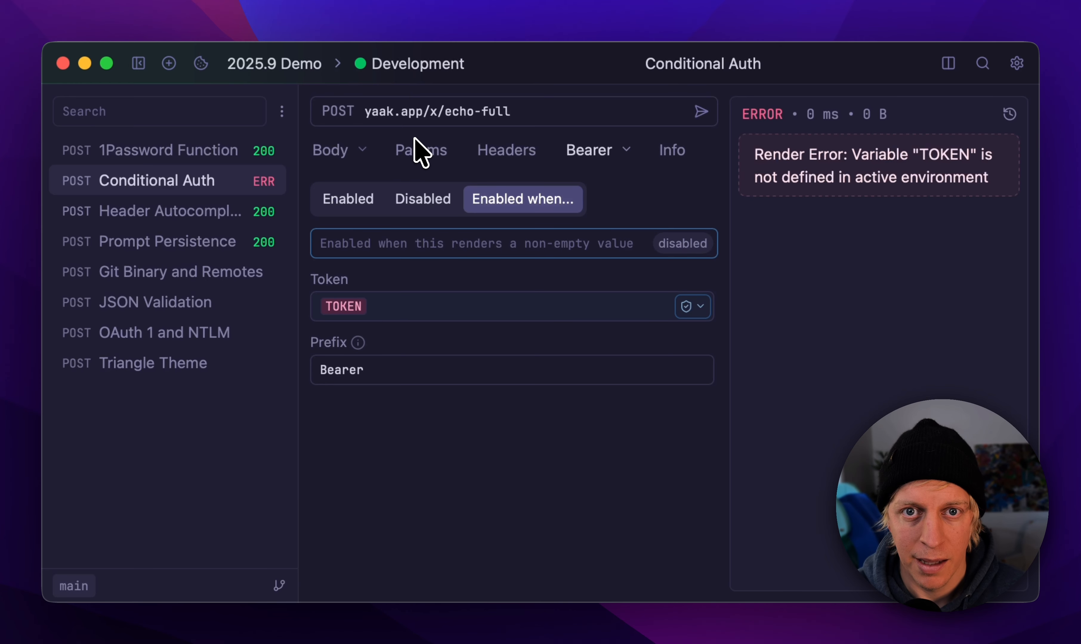
{"action": "left_click", "coordinate": [401, 78]}
{"action": "left_click", "coordinate": [432, 164]}
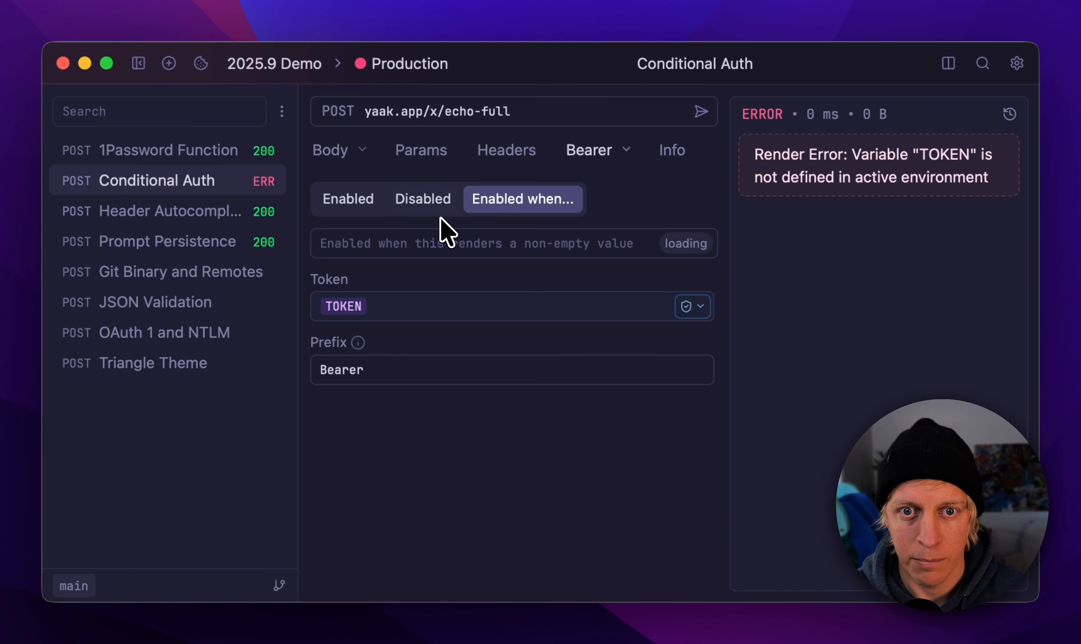
Step: Set the authentication's enabling condition to the TOKEN environment variable
{"action": "left_click", "coordinate": [441, 239]}
{"action": "type", "text": "TO"}
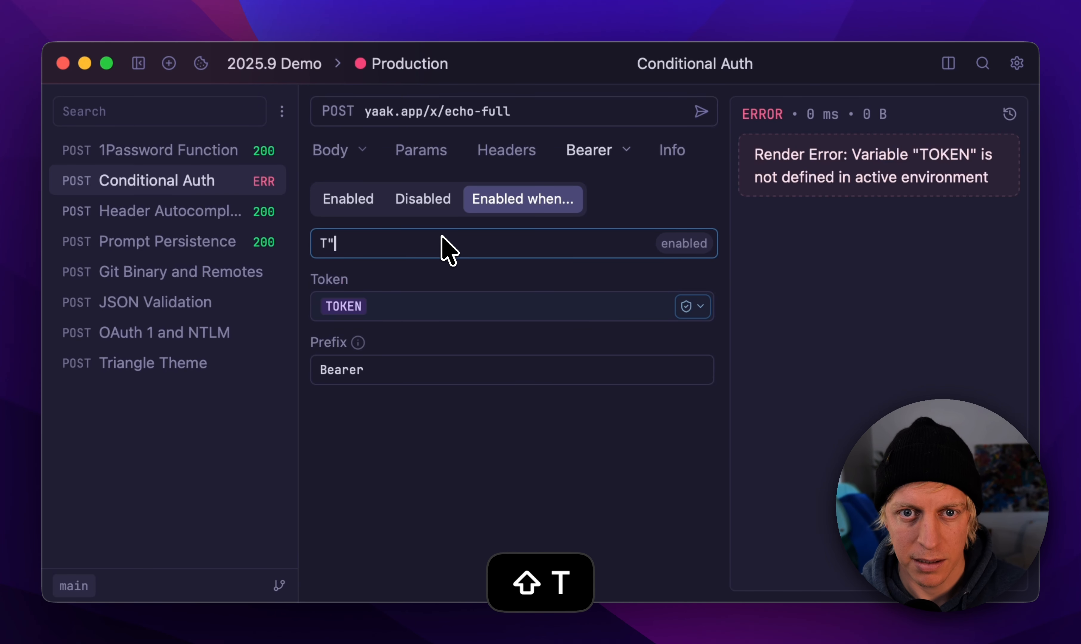
{"action": "key", "text": "BackSpace"}
{"action": "type", "text": "O"}
{"action": "key", "text": "Return"}
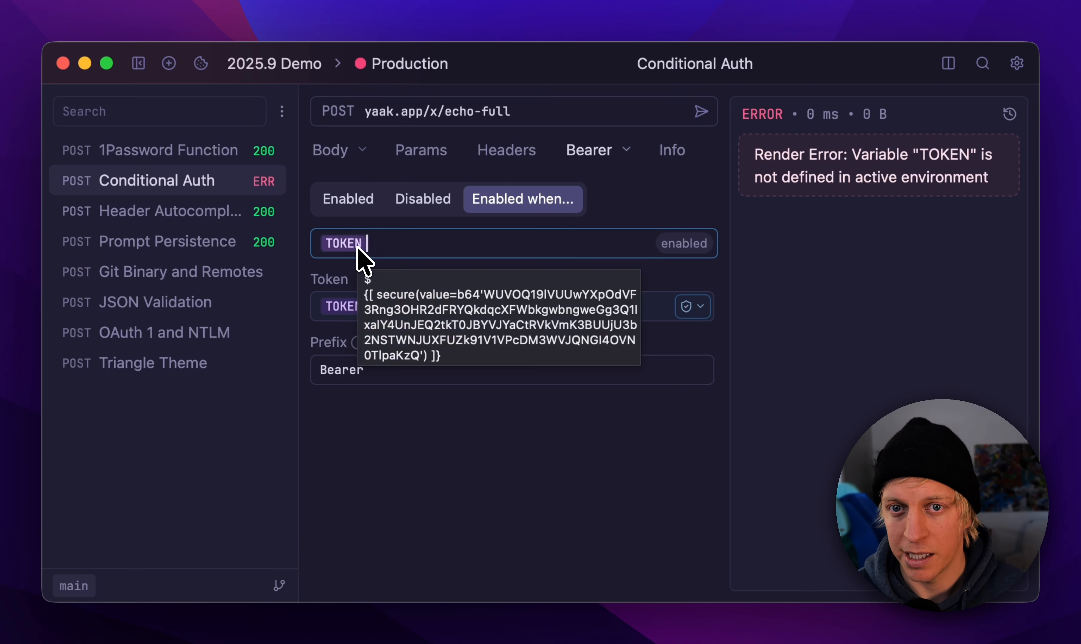
Step: Send the Conditional Auth request in Production and inspect the Authorization header in the response
{"action": "left_click", "coordinate": [700, 112]}
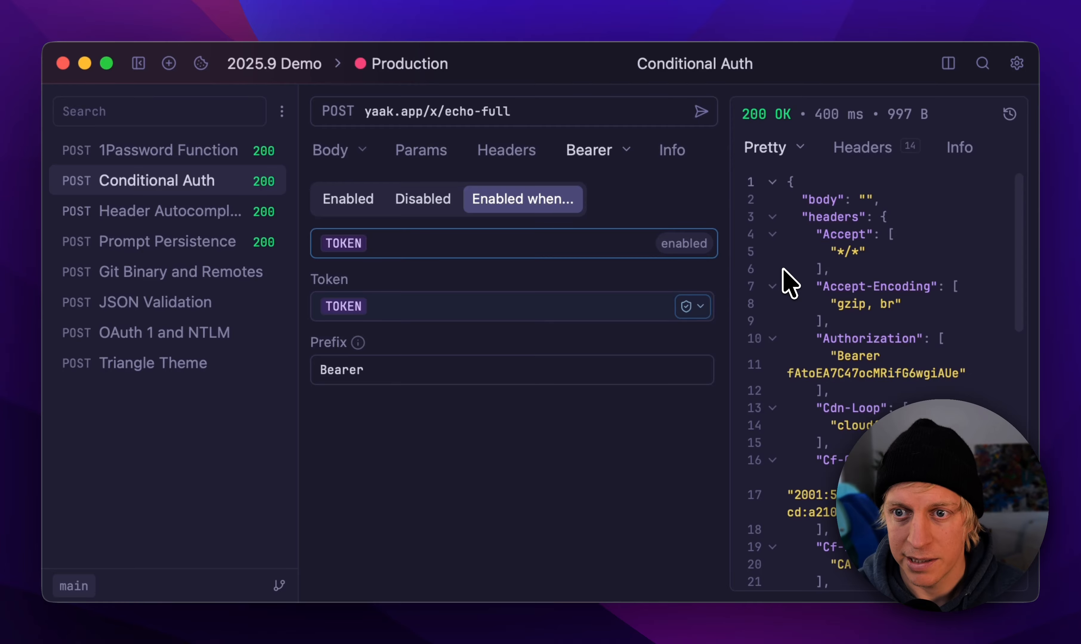
{"action": "left_click_drag", "start_coordinate": [816, 340], "coordinate": [836, 395]}
{"action": "left_click", "coordinate": [836, 397]}
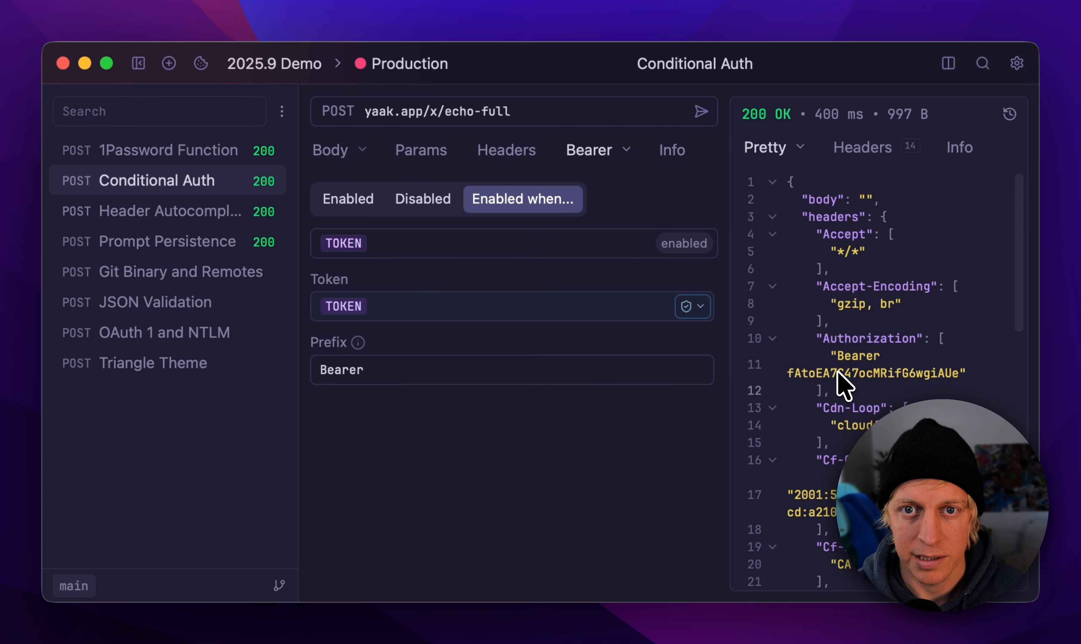
Step: Switch the active environment to Development and send the request with the conditional authentication
{"action": "left_click", "coordinate": [408, 63]}
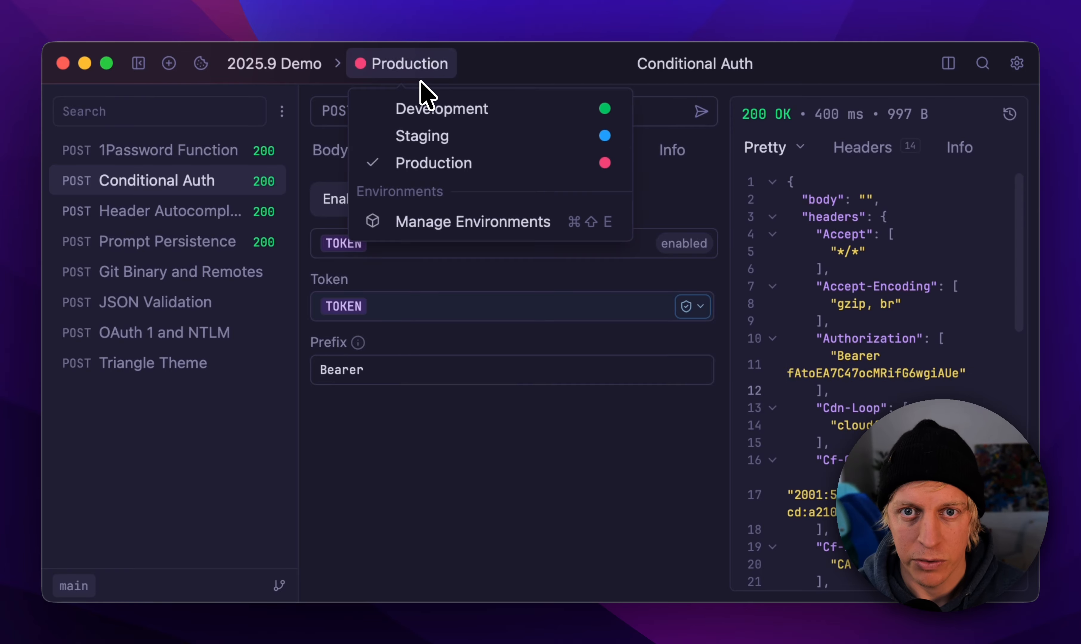
{"action": "left_click", "coordinate": [425, 109]}
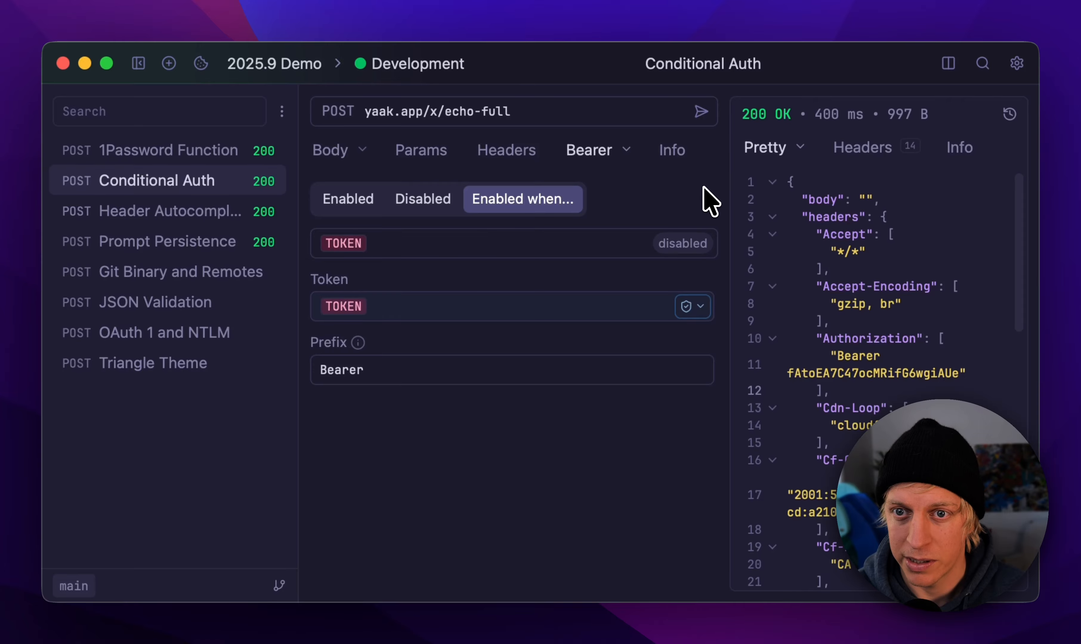
{"action": "left_click", "coordinate": [702, 115]}
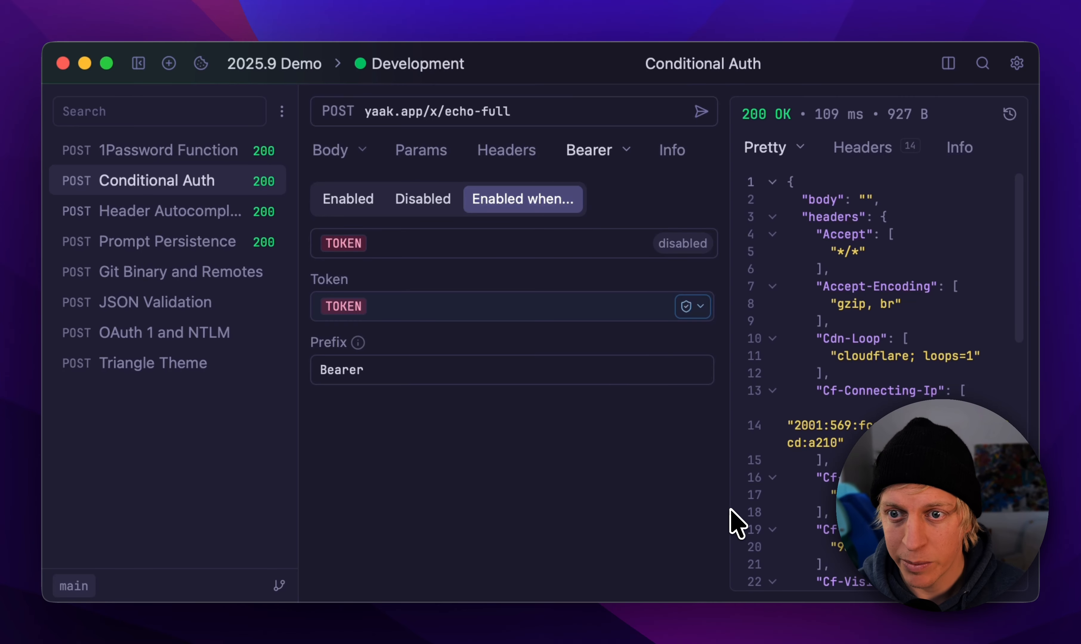
Step: Switch the active environment back to Production and open the Header Autocomplete request
{"action": "left_click", "coordinate": [417, 63]}
{"action": "left_click", "coordinate": [446, 162]}
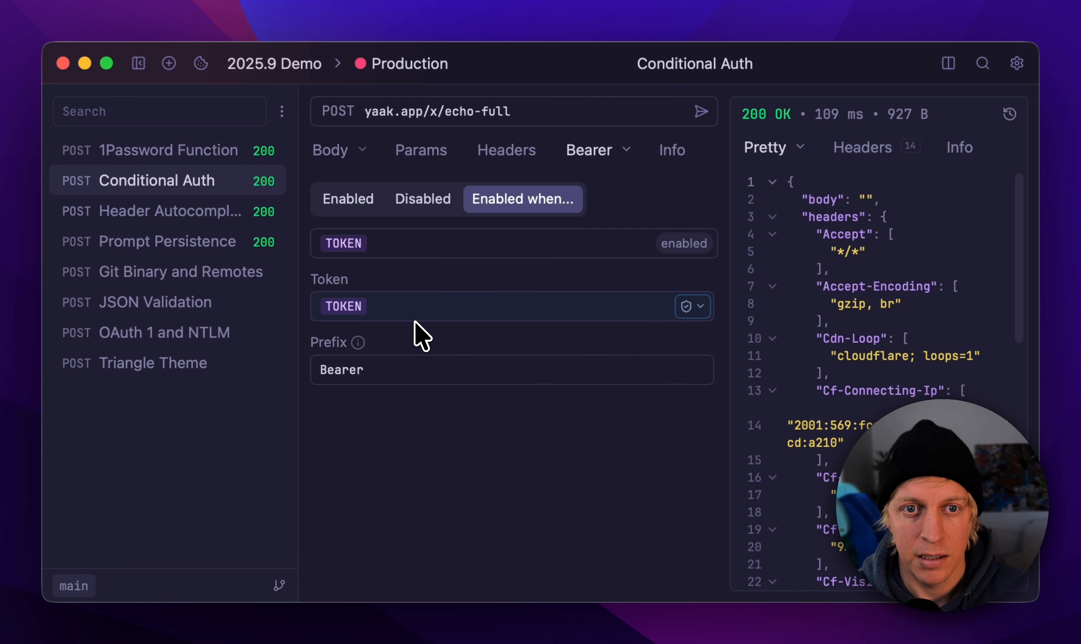
{"action": "left_click", "coordinate": [219, 214]}
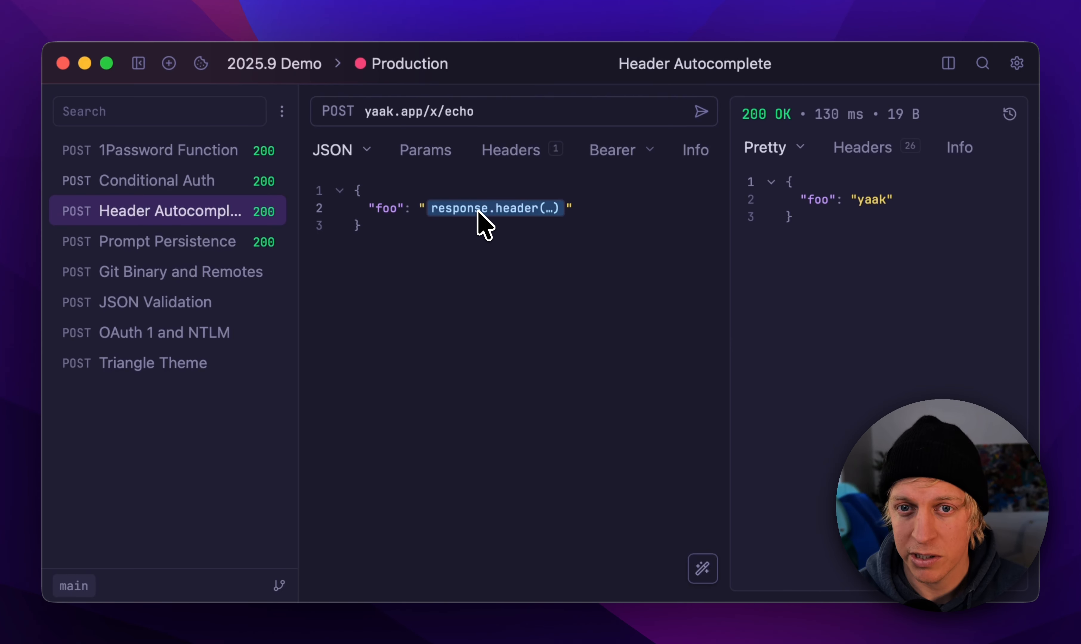
Step: Set the header name of the body's response.header function to the suggested cf-connecting-ip and save the function
{"action": "left_click", "coordinate": [527, 209]}
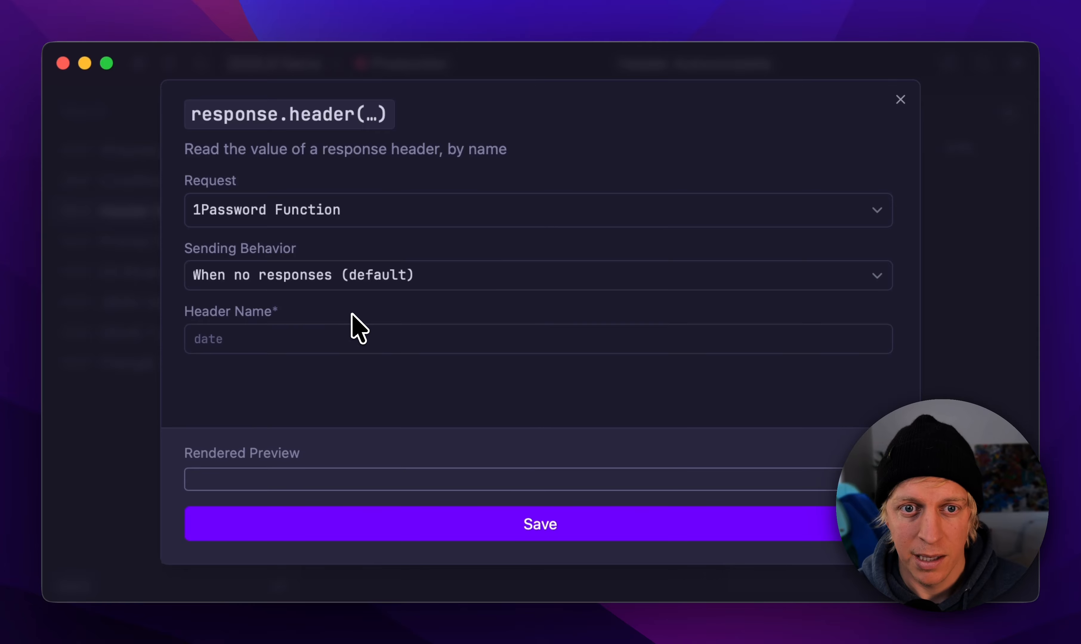
{"action": "left_click", "coordinate": [326, 343]}
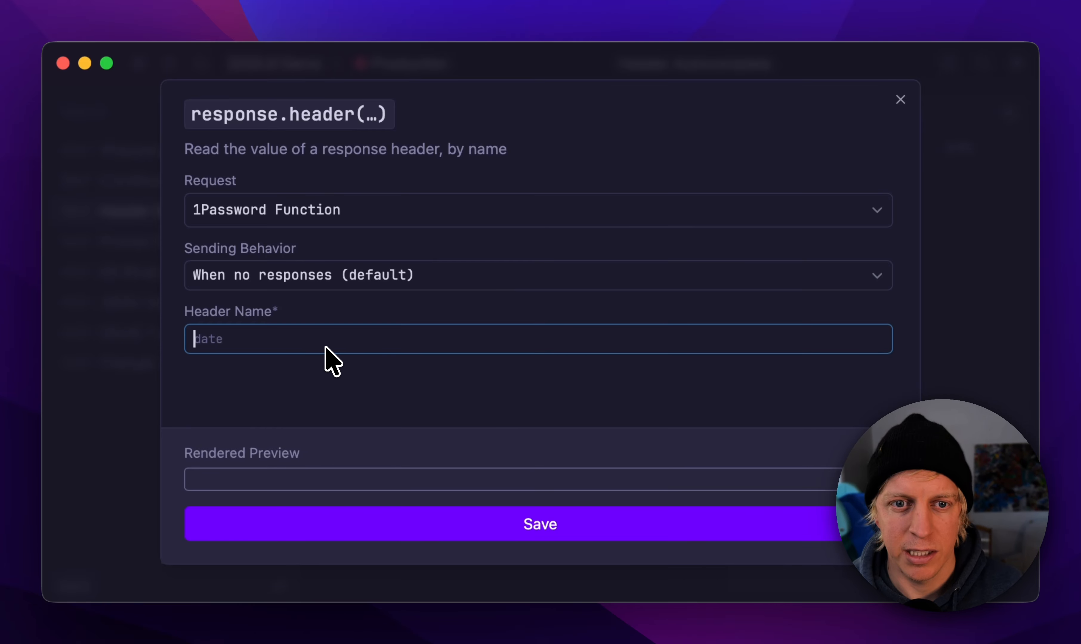
{"action": "key", "text": "ctrl+space"}
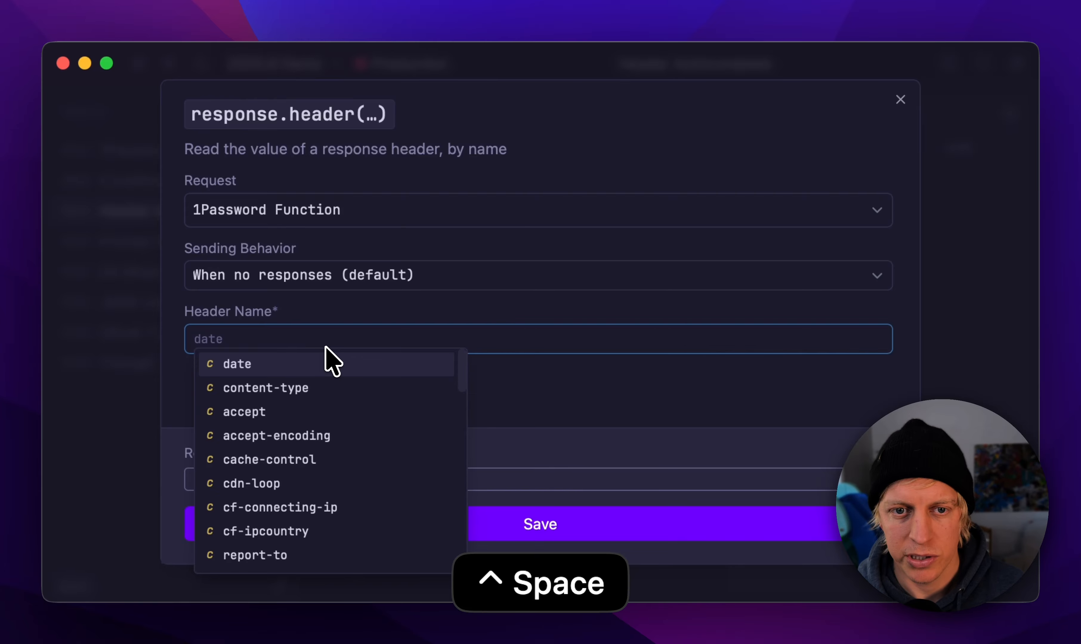
{"action": "key", "text": "BackSpace"}
{"action": "type", "text": "con"}
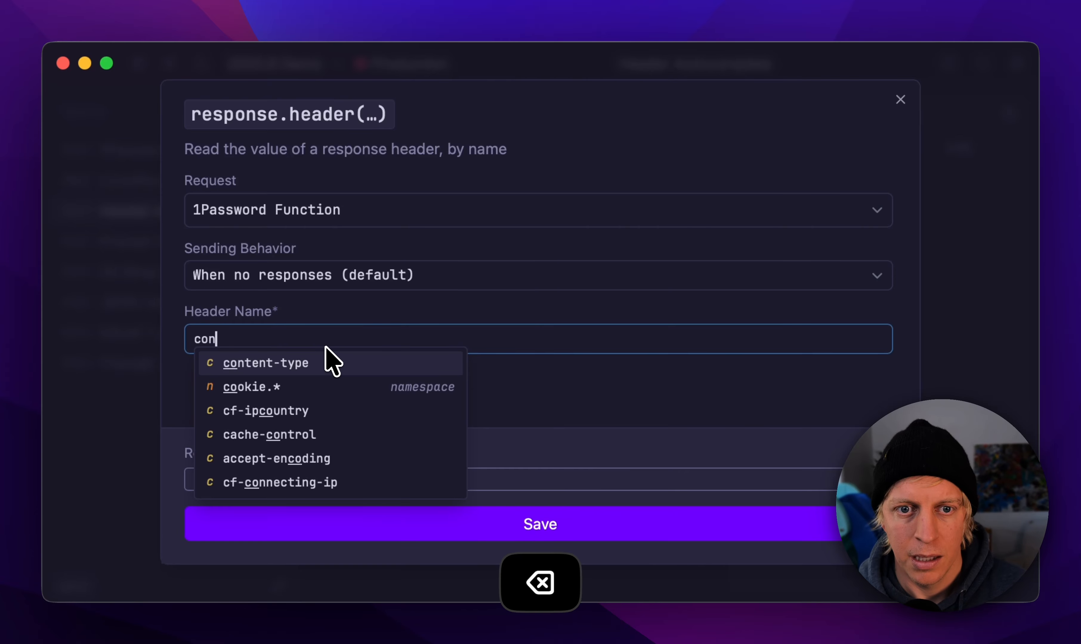
{"action": "key", "text": "Down"}
{"action": "key", "text": "Down"}
{"action": "key", "text": "Down"}
{"action": "key", "text": "Up"}
{"action": "key", "text": "Up"}
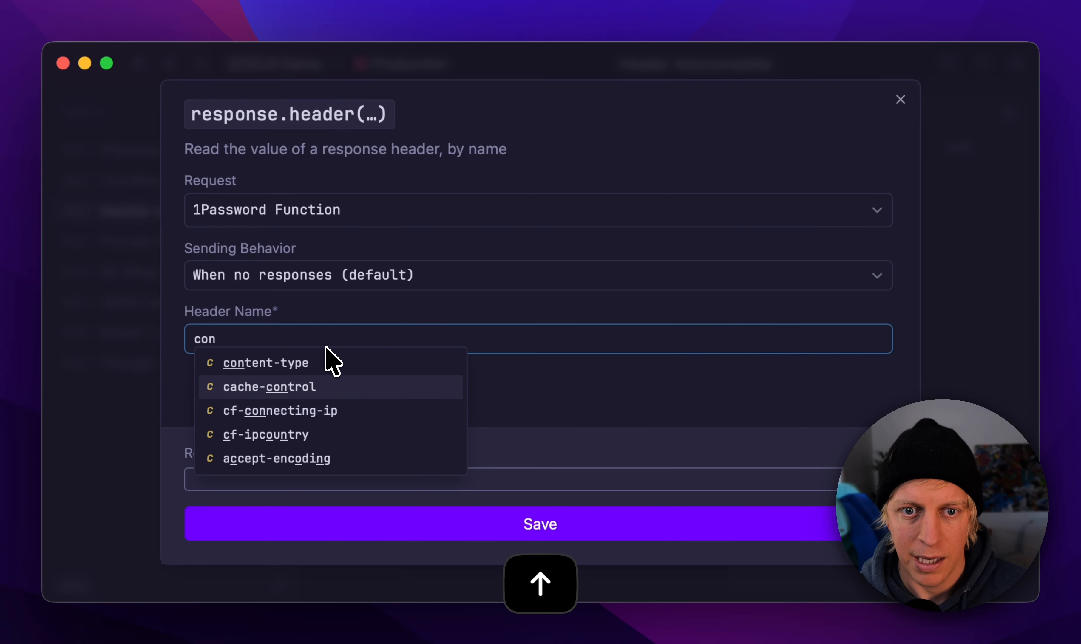
{"action": "key", "text": "Down"}
{"action": "key", "text": "Return"}
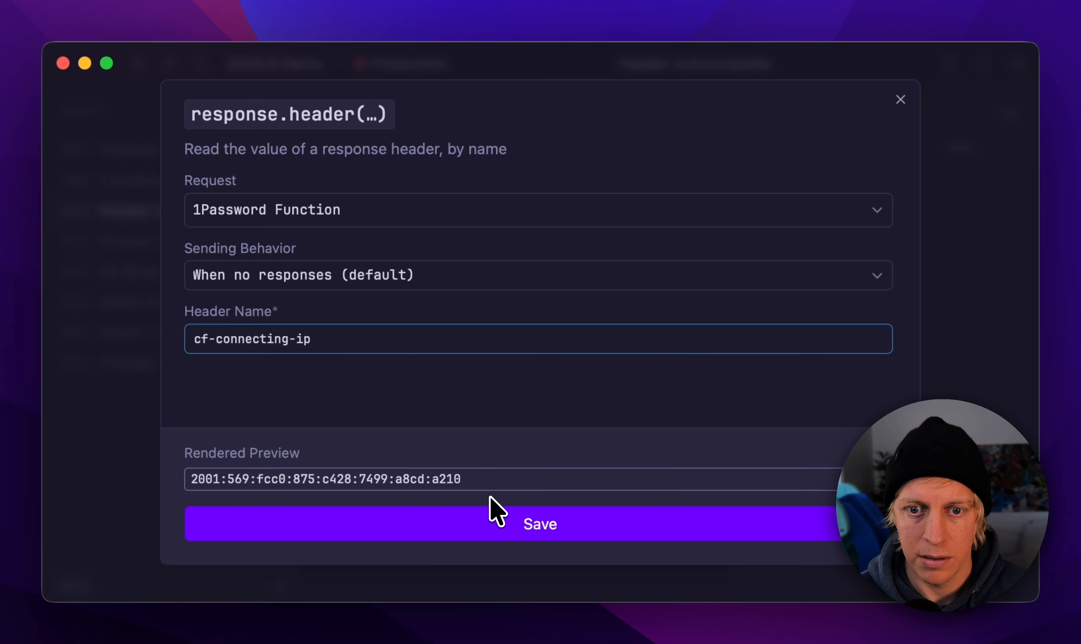
{"action": "left_click", "coordinate": [509, 534]}
Step: Send the Header Autocomplete request and highlight the foo value in the response
{"action": "left_click", "coordinate": [702, 113]}
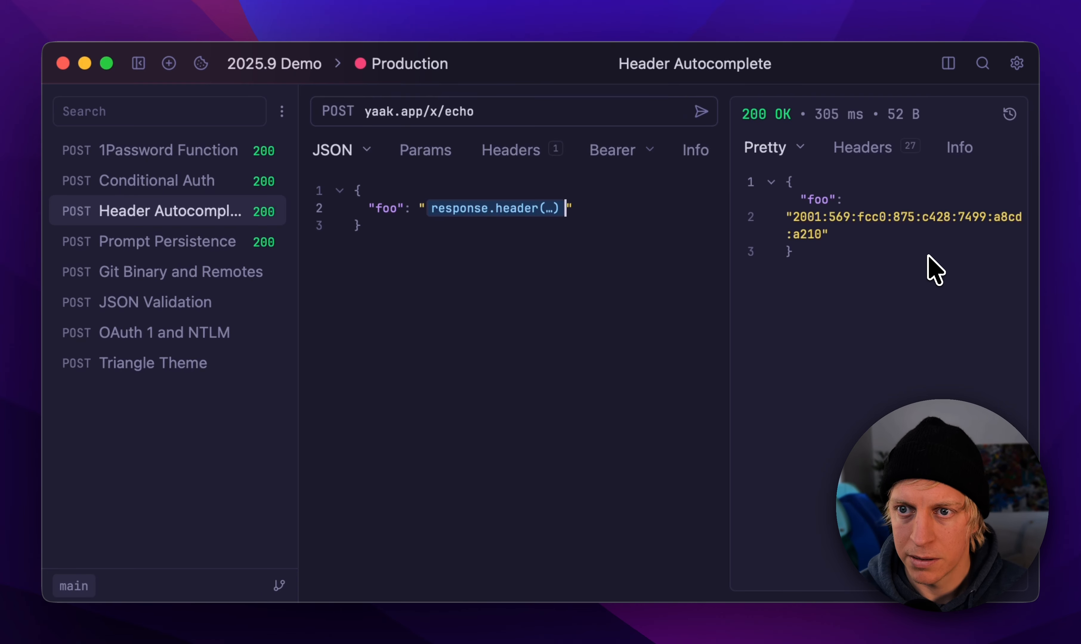
{"action": "left_click_drag", "start_coordinate": [764, 198], "coordinate": [842, 284]}
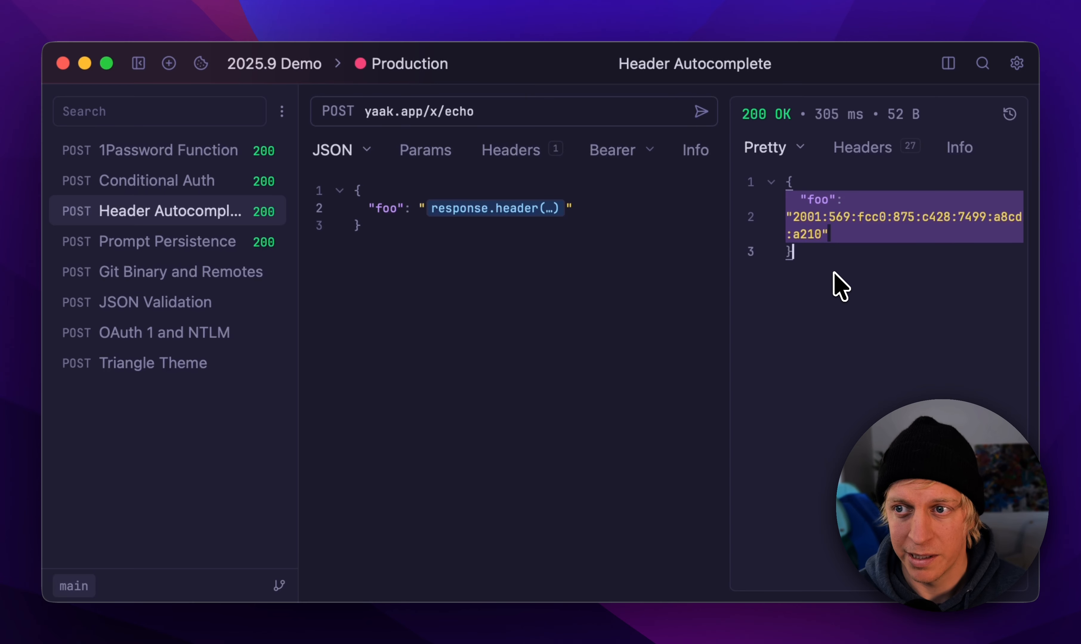
{"action": "left_click", "coordinate": [568, 307]}
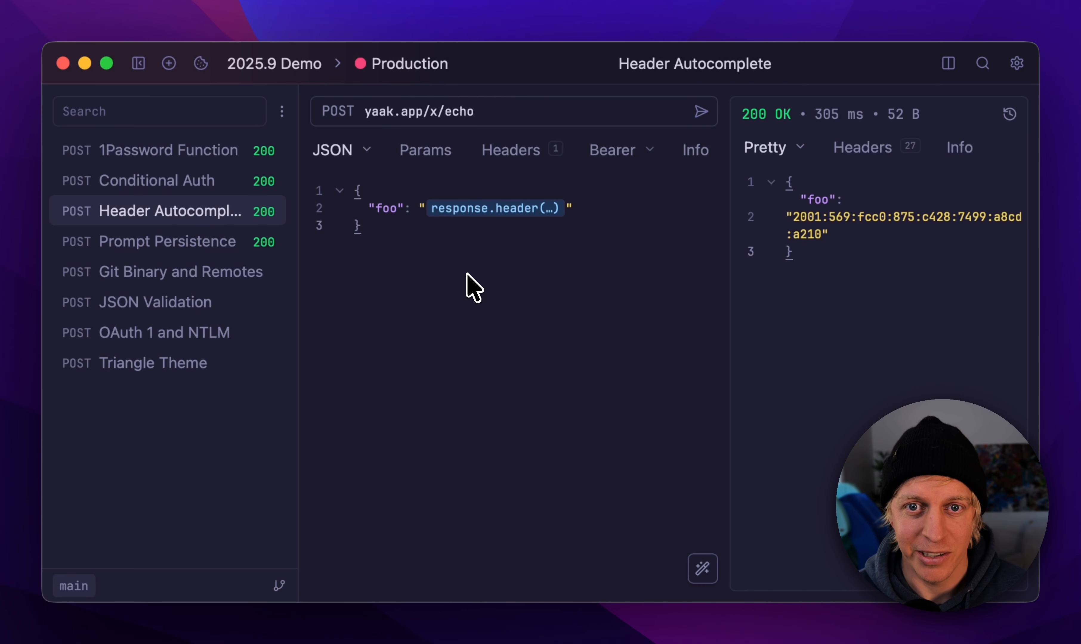
Step: Open the Prompt Persistence request, review the settings of its prompt.text function, and save them unchanged
{"action": "left_click", "coordinate": [222, 248]}
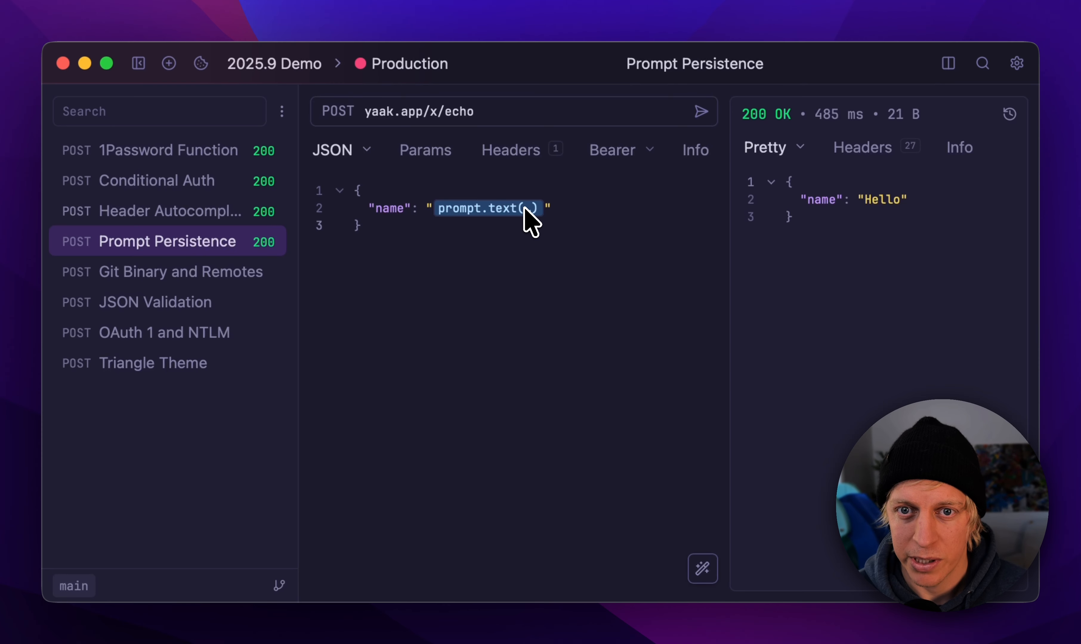
{"action": "left_click", "coordinate": [537, 210]}
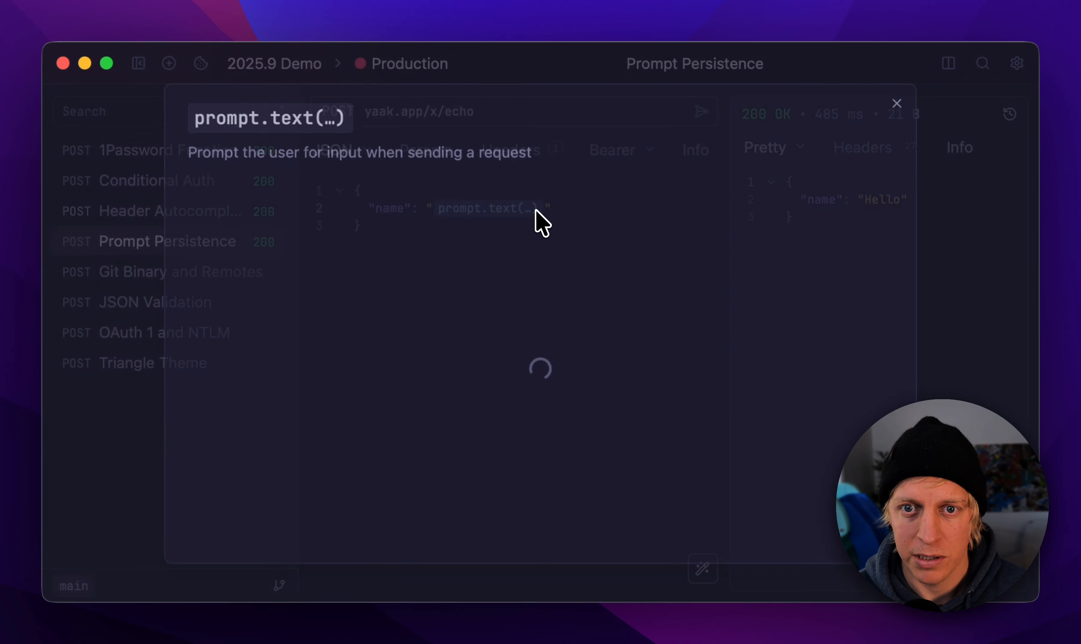
{"action": "left_click", "coordinate": [406, 203]}
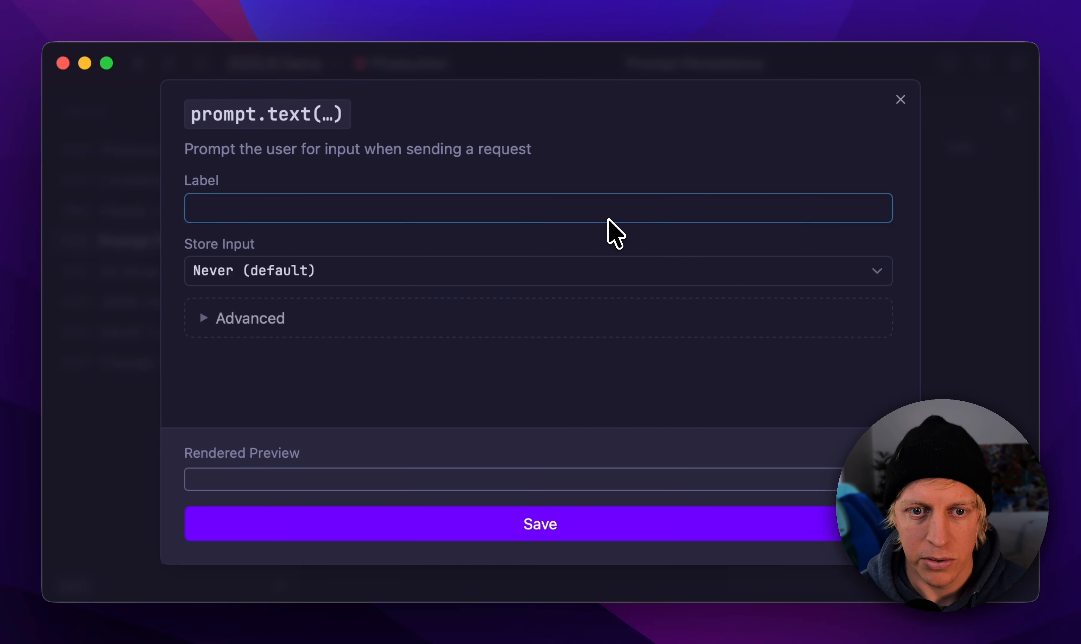
{"action": "left_click", "coordinate": [657, 518]}
Step: Send the Prompt Persistence request with a first name entered at the prompt, and highlight the request body
{"action": "left_click", "coordinate": [702, 112]}
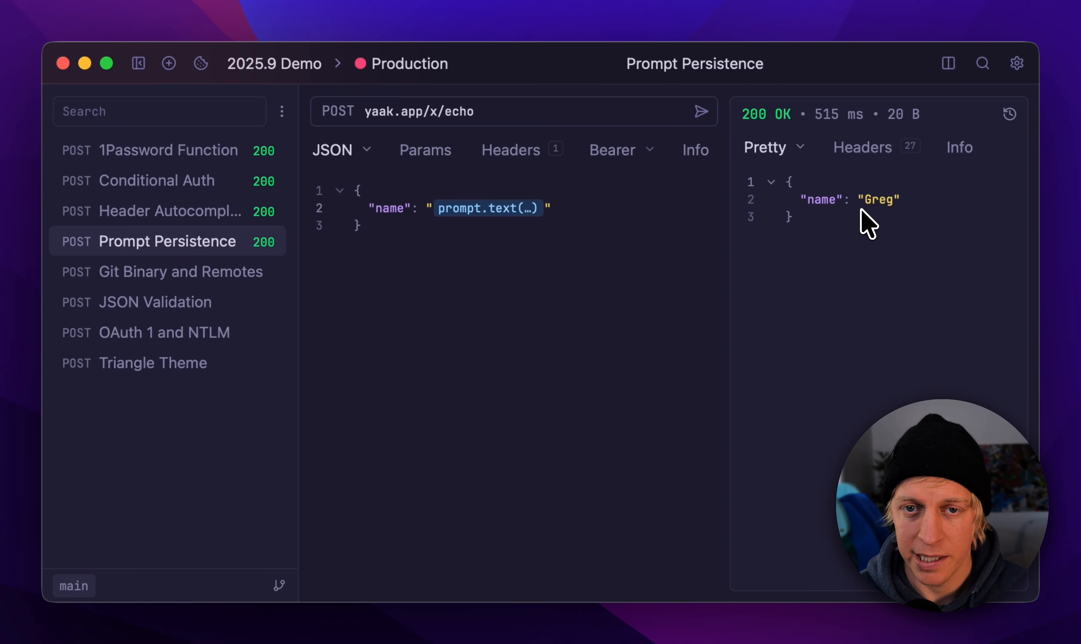
{"action": "left_click_drag", "start_coordinate": [355, 191], "coordinate": [408, 231]}
{"action": "left_click", "coordinate": [409, 230]}
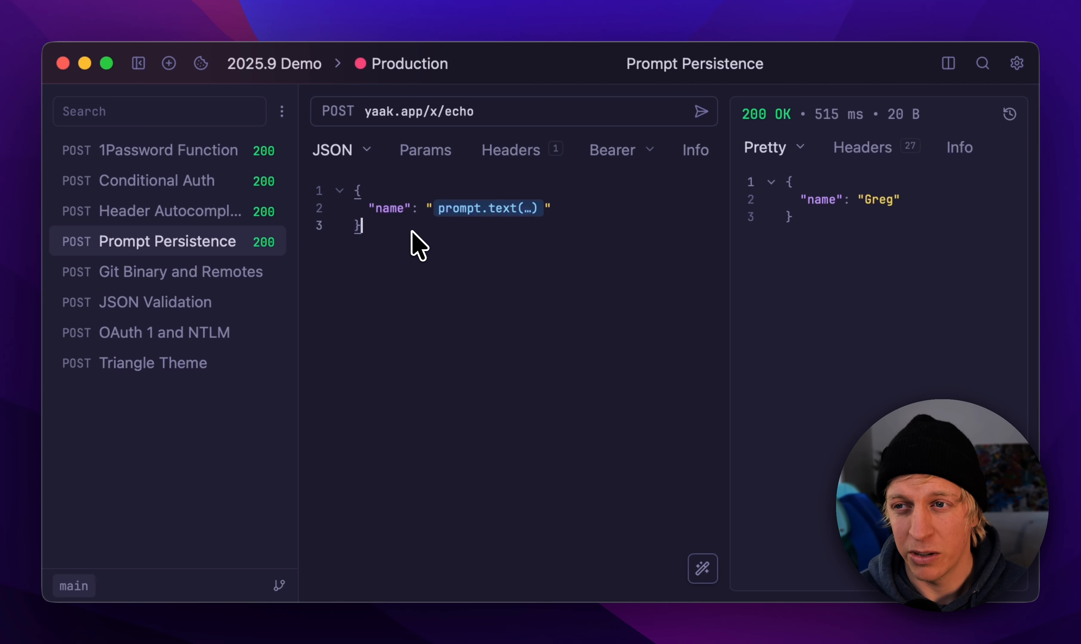
Step: Send the request again with a different first name at the prompt and check it in the response
{"action": "left_click", "coordinate": [701, 114]}
{"action": "type", "text": "Bob"}
{"action": "key", "text": "Return"}
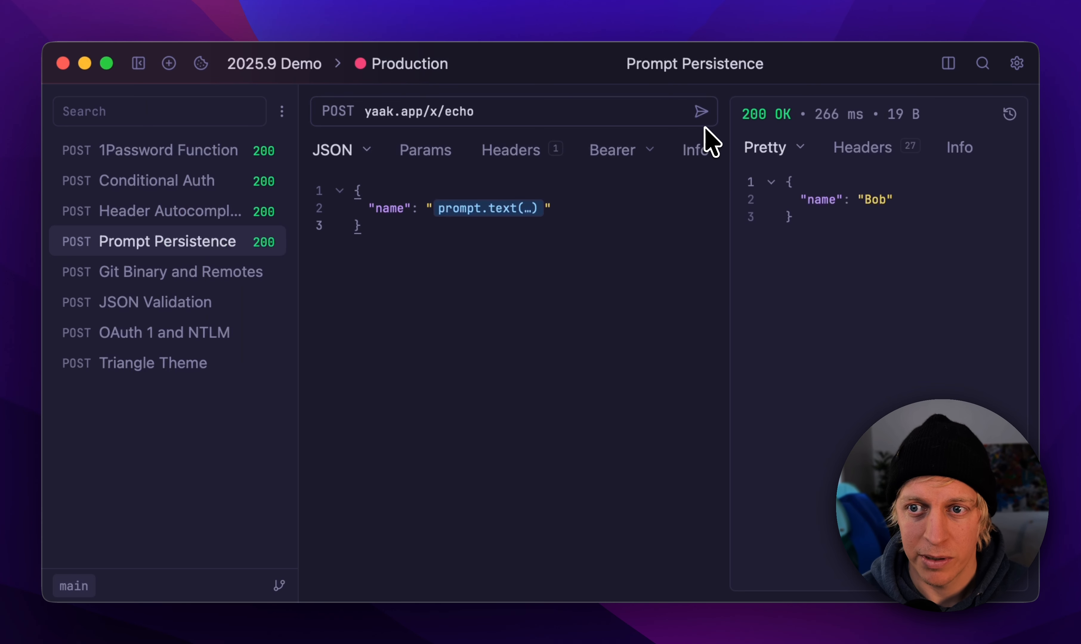
{"action": "left_click", "coordinate": [888, 200]}
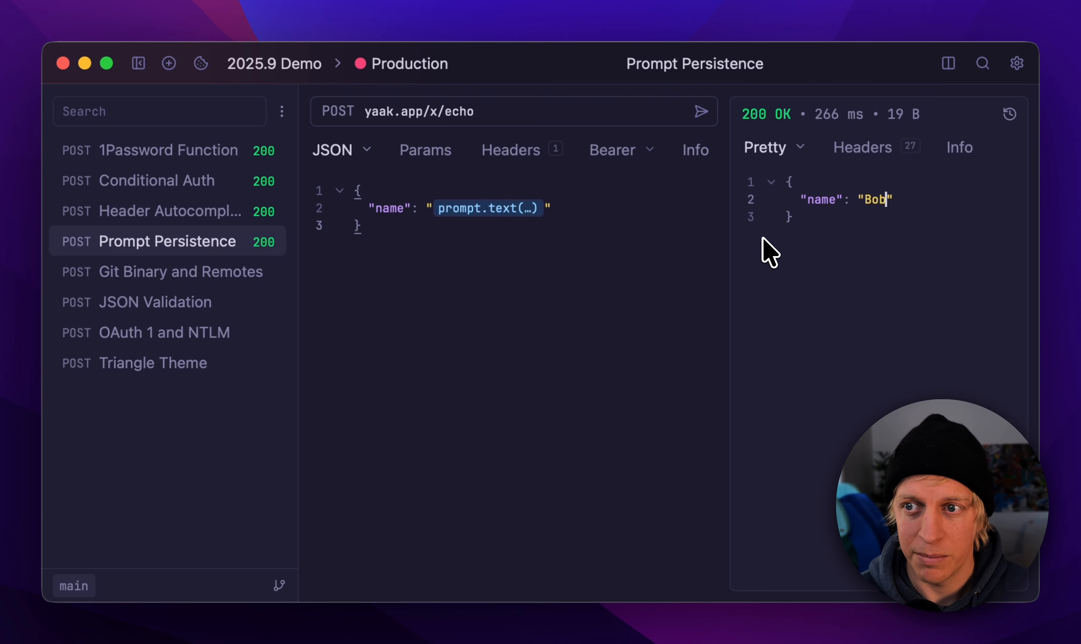
Step: Set the prompt.text function's Store Input option to Forever and inspect its ctx.workspace() namespace
{"action": "left_click", "coordinate": [527, 209]}
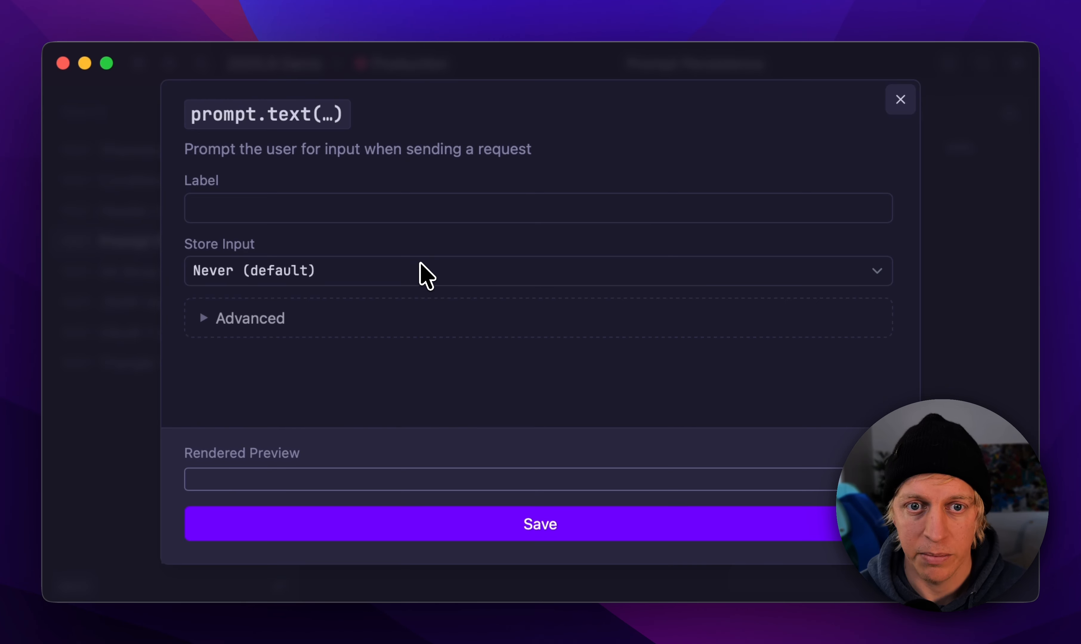
{"action": "left_click", "coordinate": [421, 272]}
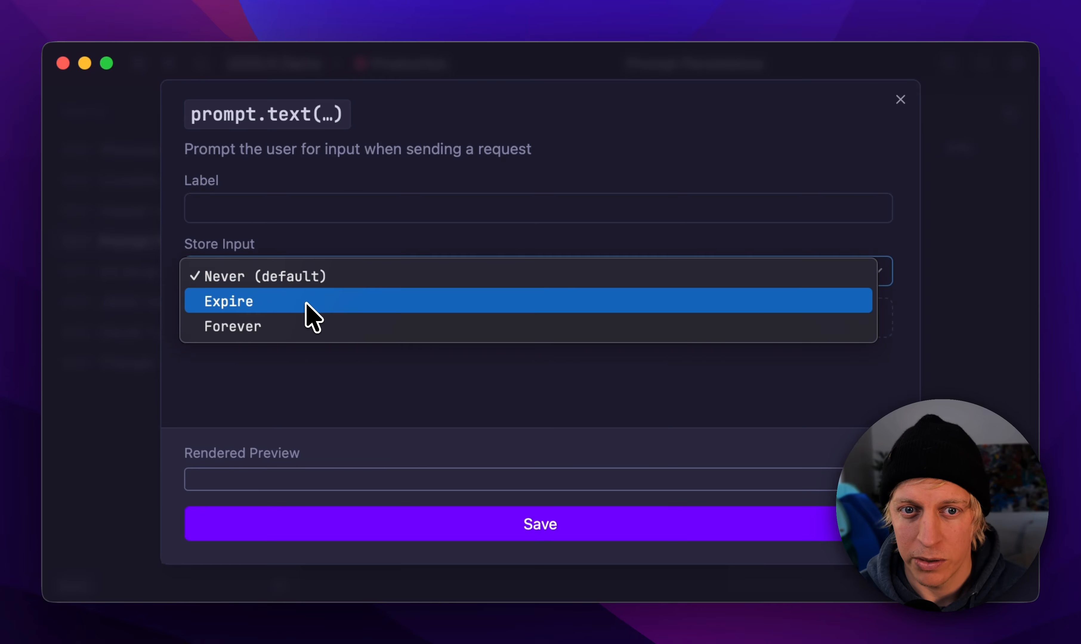
{"action": "left_click", "coordinate": [299, 328]}
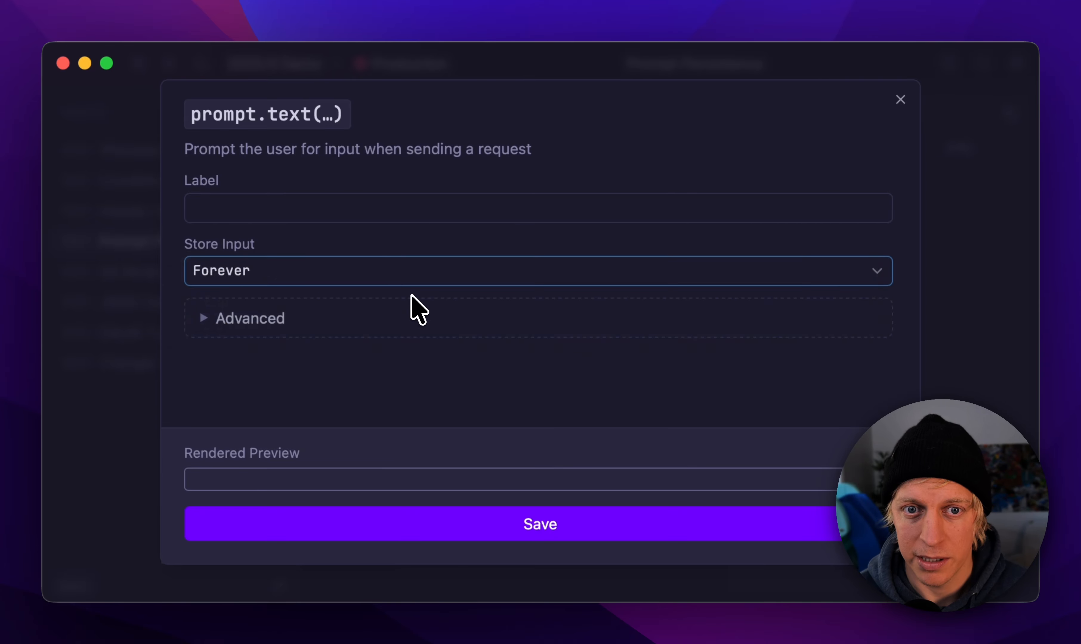
{"action": "left_click", "coordinate": [346, 340]}
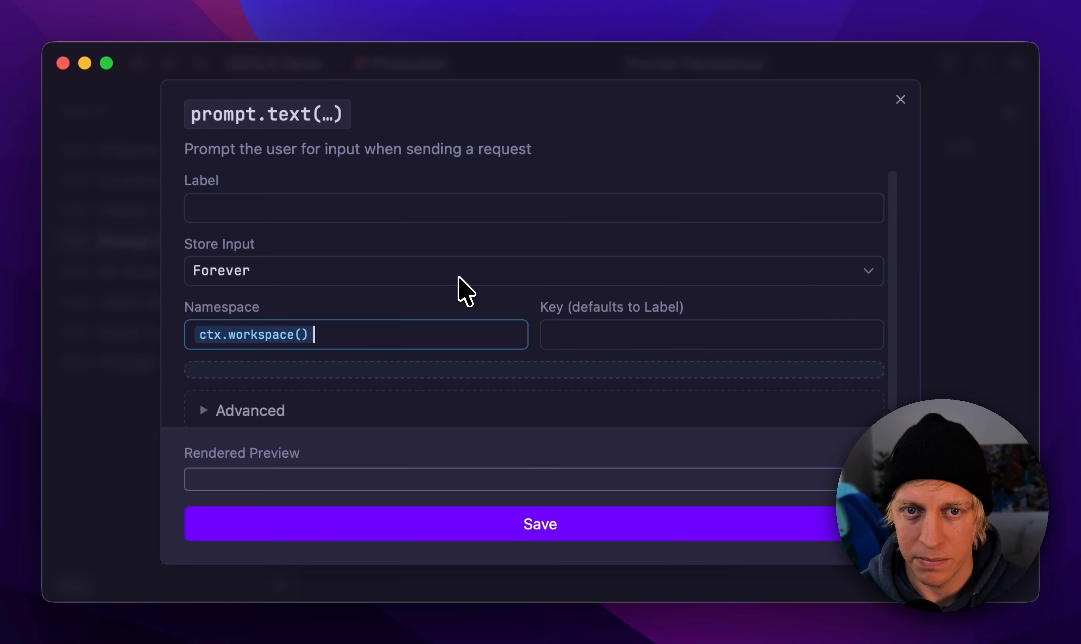
Step: Label the prompt Name and highlight the key under which its value is stored
{"action": "left_click", "coordinate": [374, 210]}
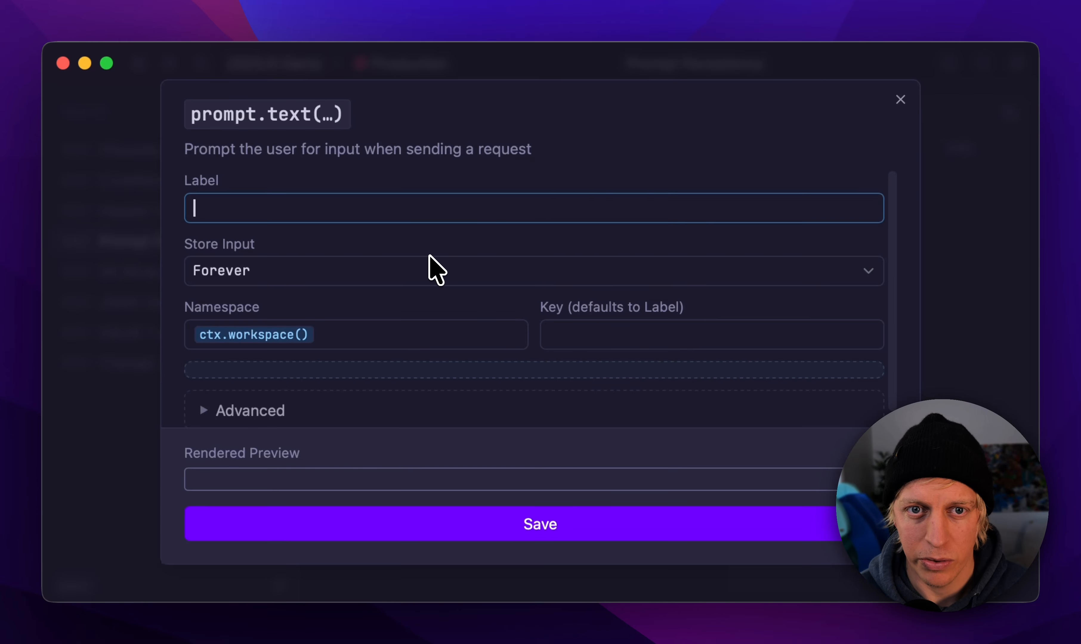
{"action": "type", "text": "Name"}
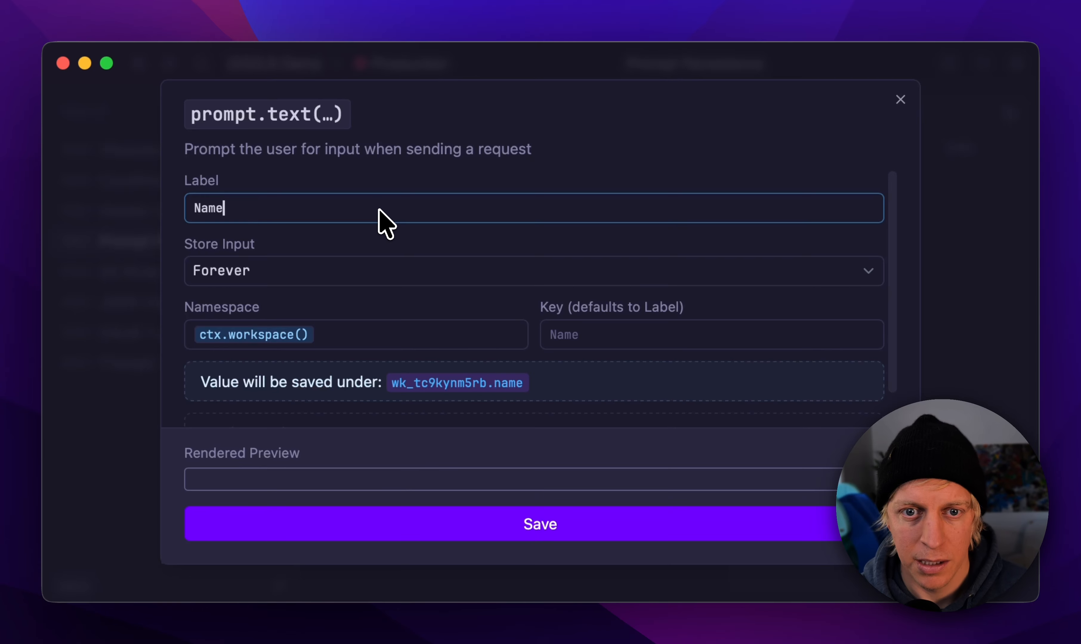
{"action": "left_click", "coordinate": [377, 340]}
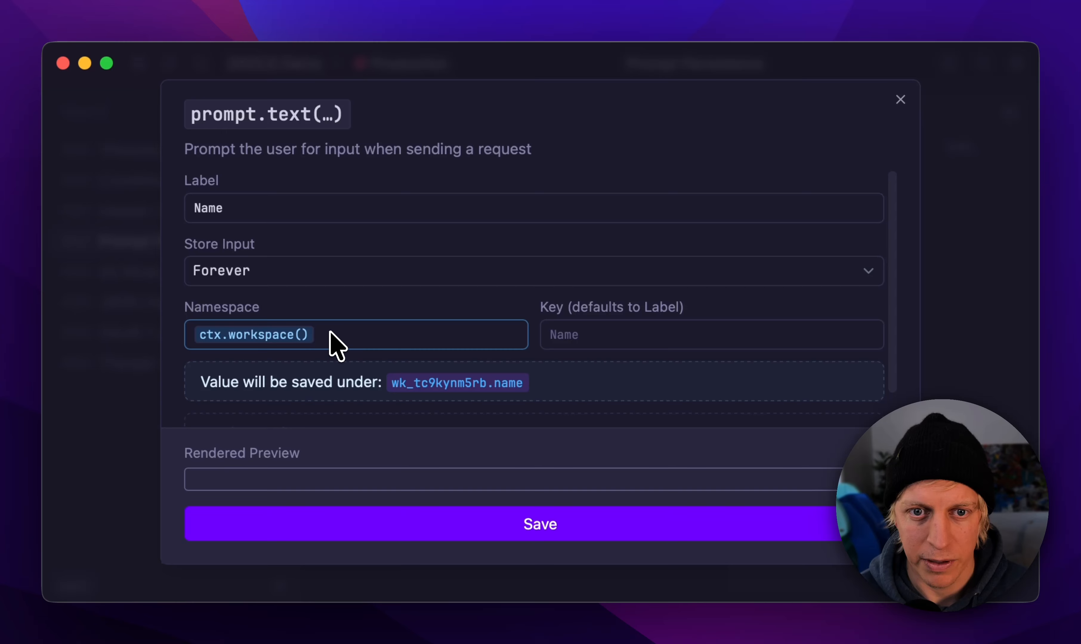
{"action": "left_click_drag", "start_coordinate": [391, 384], "coordinate": [526, 396]}
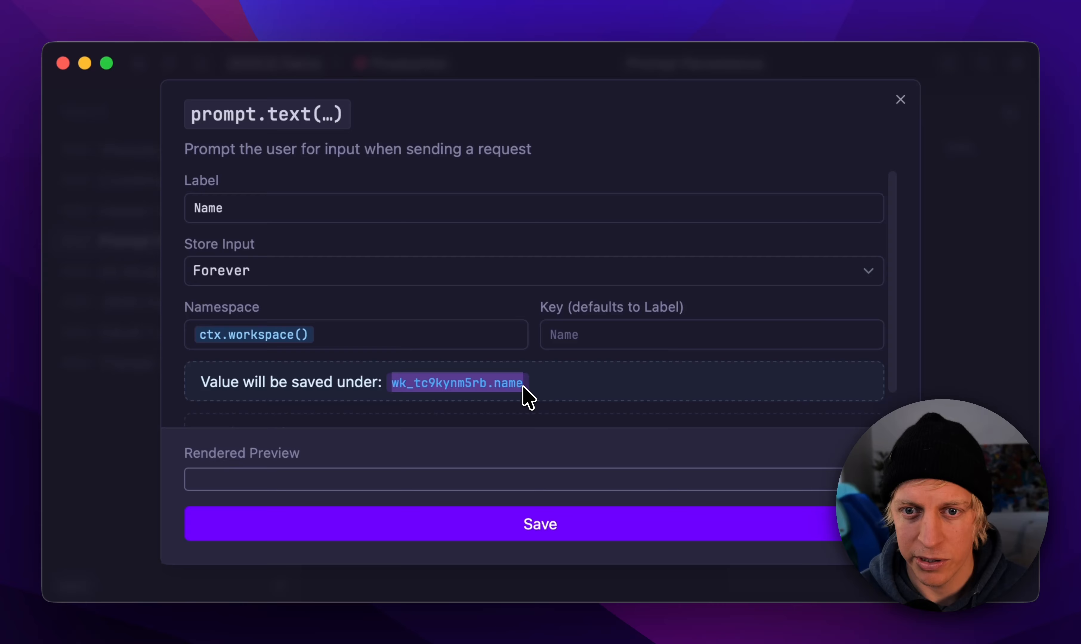
Step: Save the prompt function and send the request twice, entering Hello at the Name prompt the first time
{"action": "left_click", "coordinate": [501, 385]}
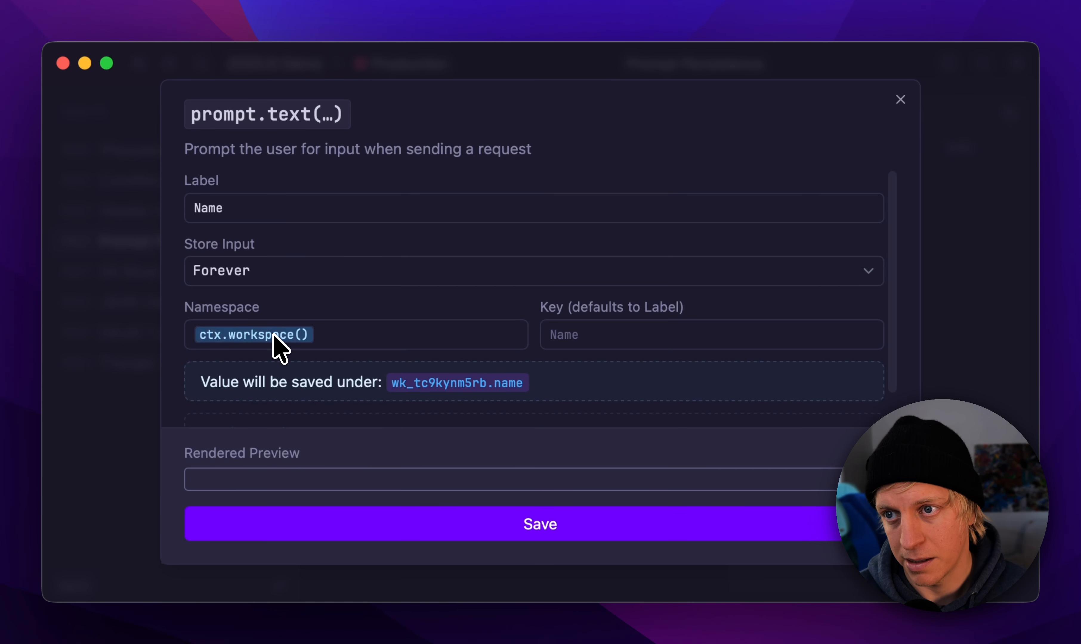
{"action": "left_click", "coordinate": [683, 523]}
{"action": "left_click", "coordinate": [701, 111]}
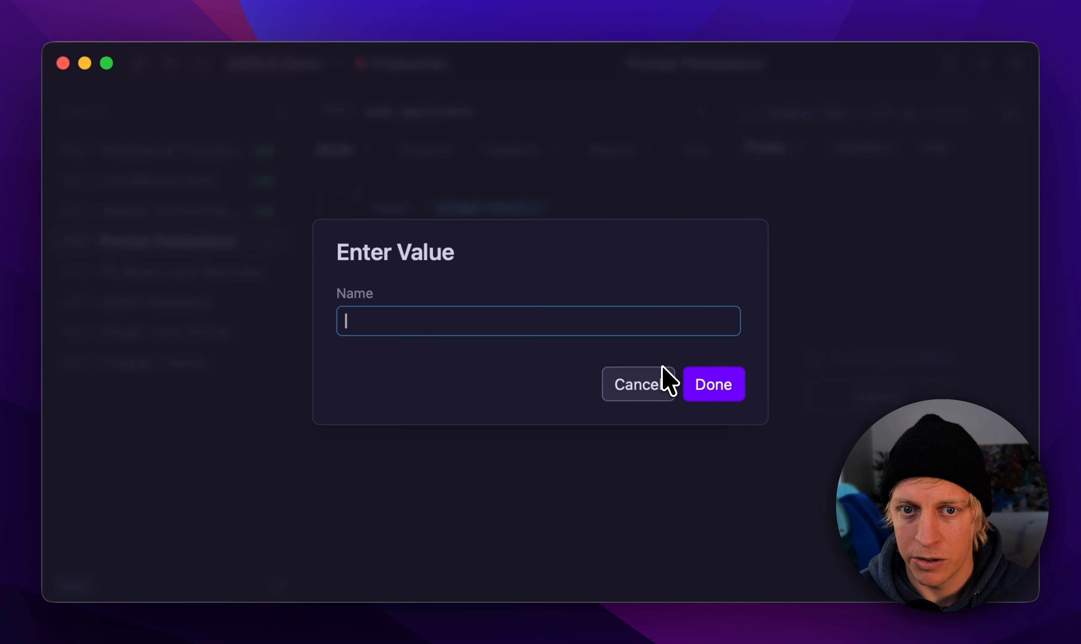
{"action": "key", "text": "Return"}
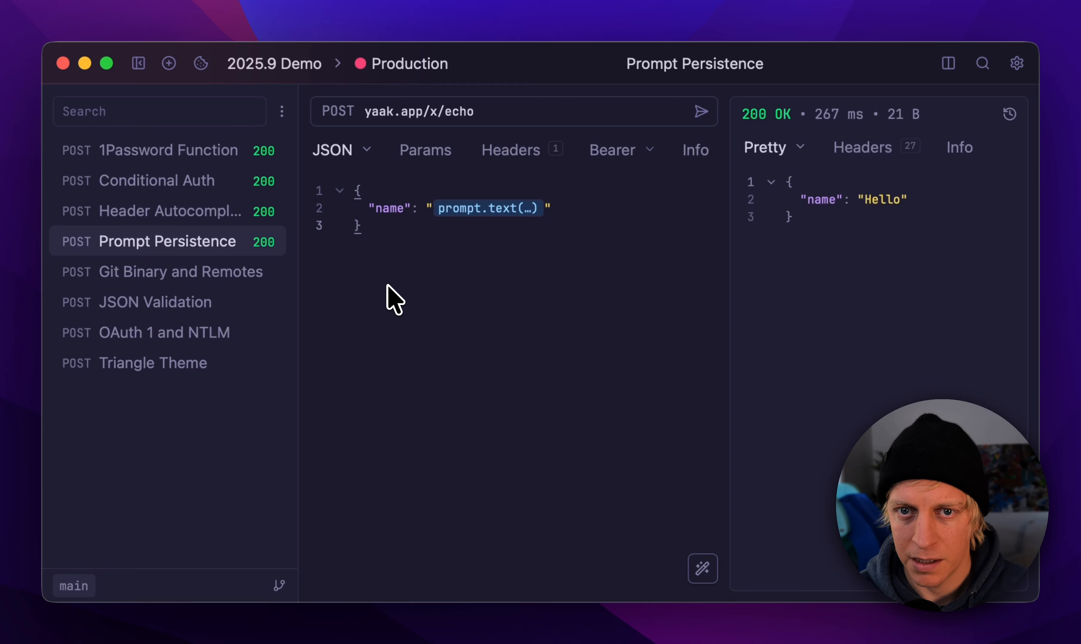
{"action": "key", "text": "super+r"}
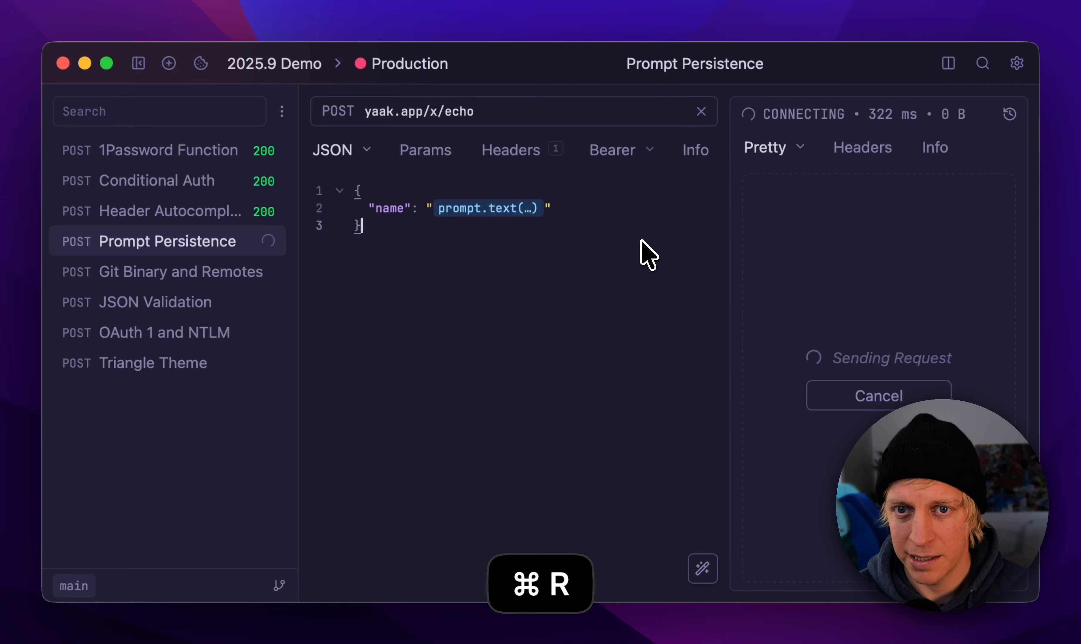
Step: Reopen the prompt.text function in the JSON body and set its Namespace to ctx.environment()
{"action": "left_click", "coordinate": [526, 210]}
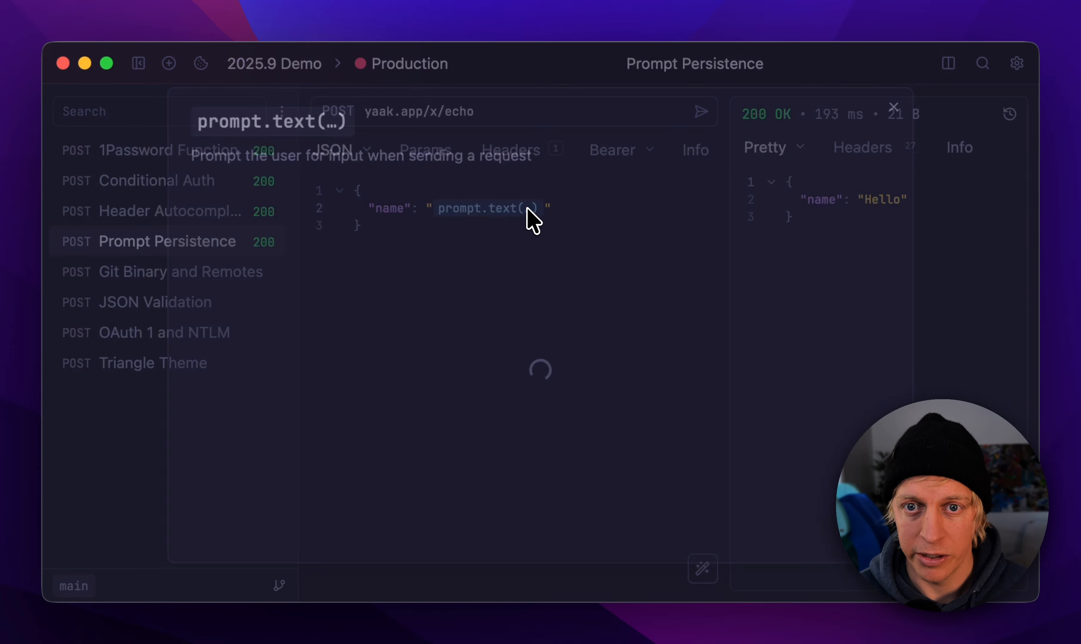
{"action": "left_click", "coordinate": [386, 334]}
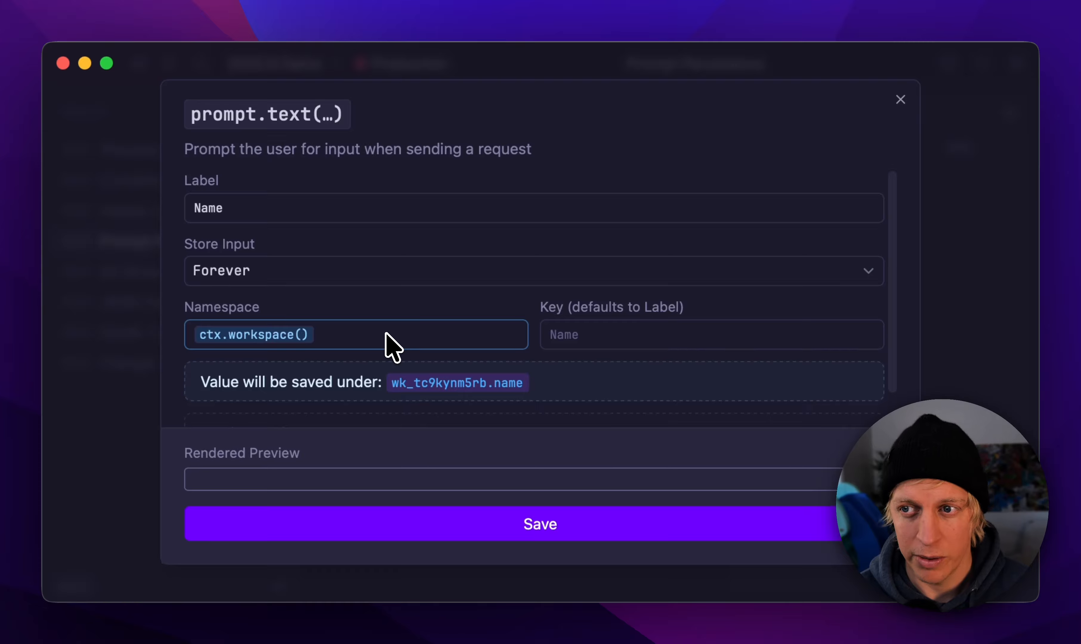
{"action": "key", "text": "BackSpace"}
{"action": "type", "text": "ctx.envi"}
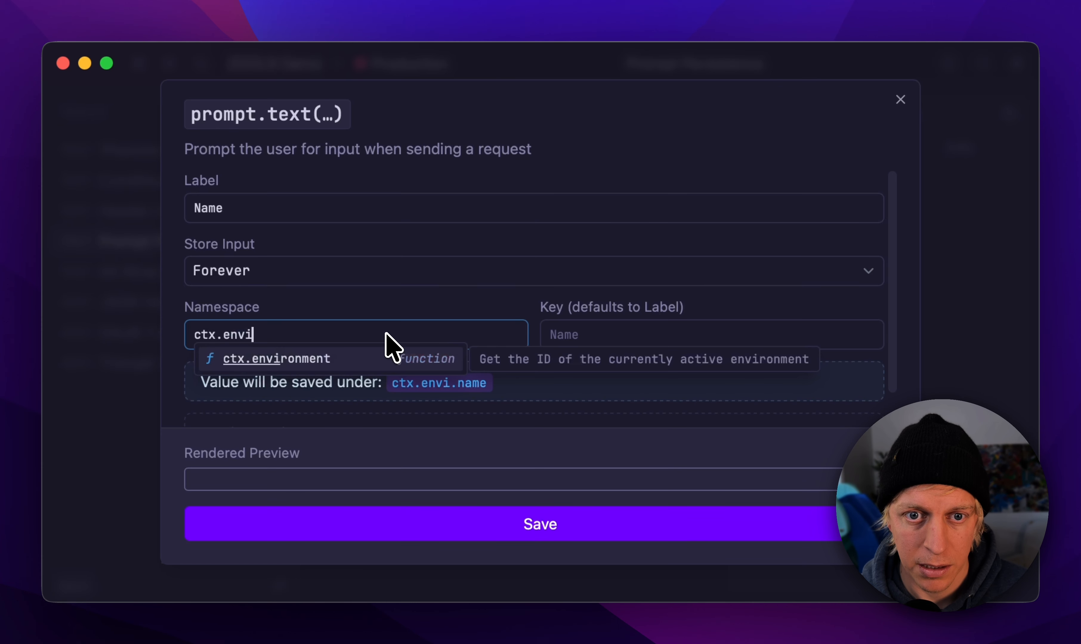
{"action": "key", "text": "Return"}
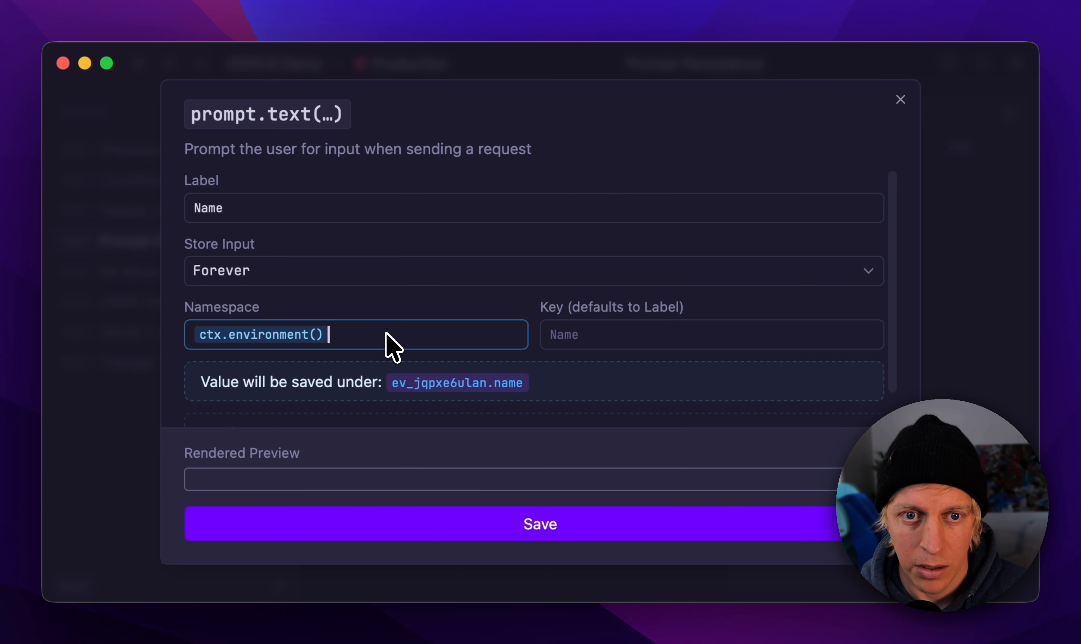
Step: Replace the Namespace with ctx.request() followed directly by ctx.environment(), and save the prompt function
{"action": "key", "text": "super+a"}
{"action": "type", "text": "c"}
{"action": "key", "text": "BackSpace"}
{"action": "type", "text": "tx.re"}
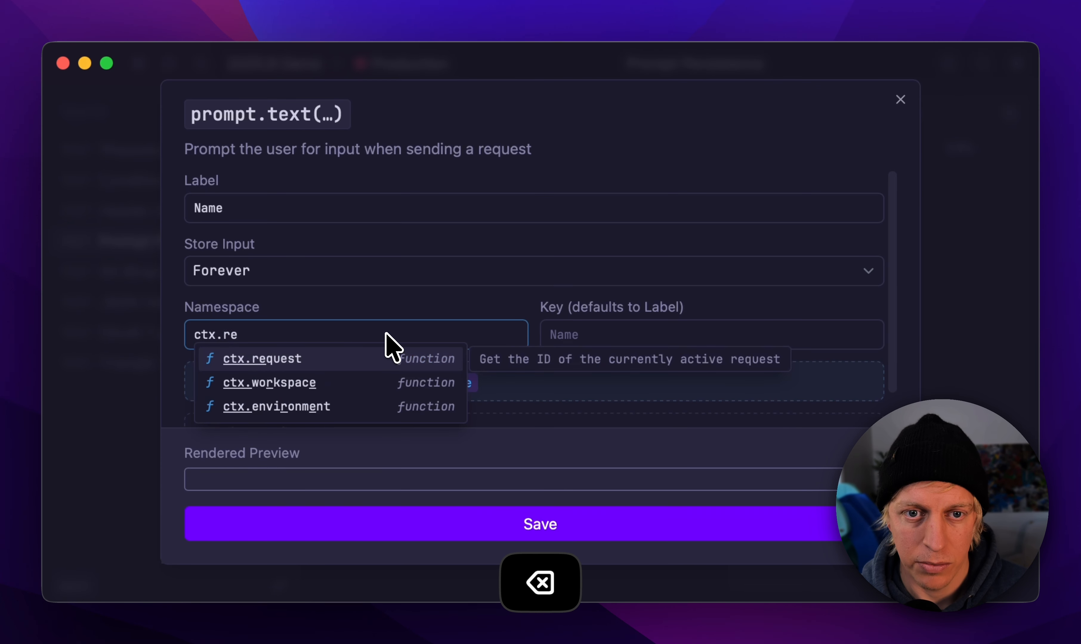
{"action": "key", "text": "Return"}
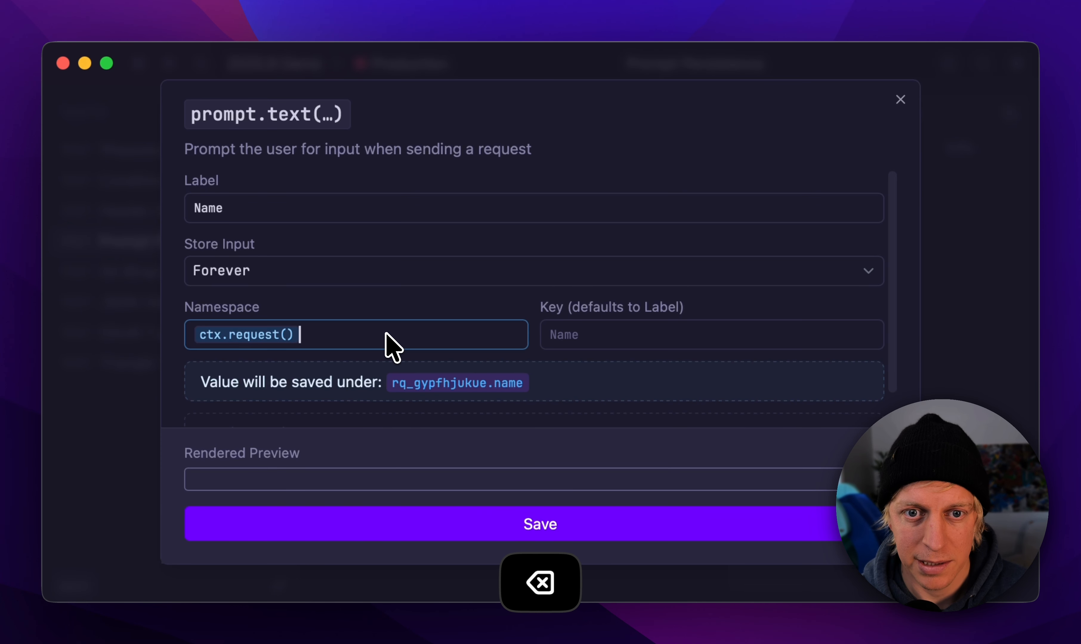
{"action": "type", "text": "ctxt"}
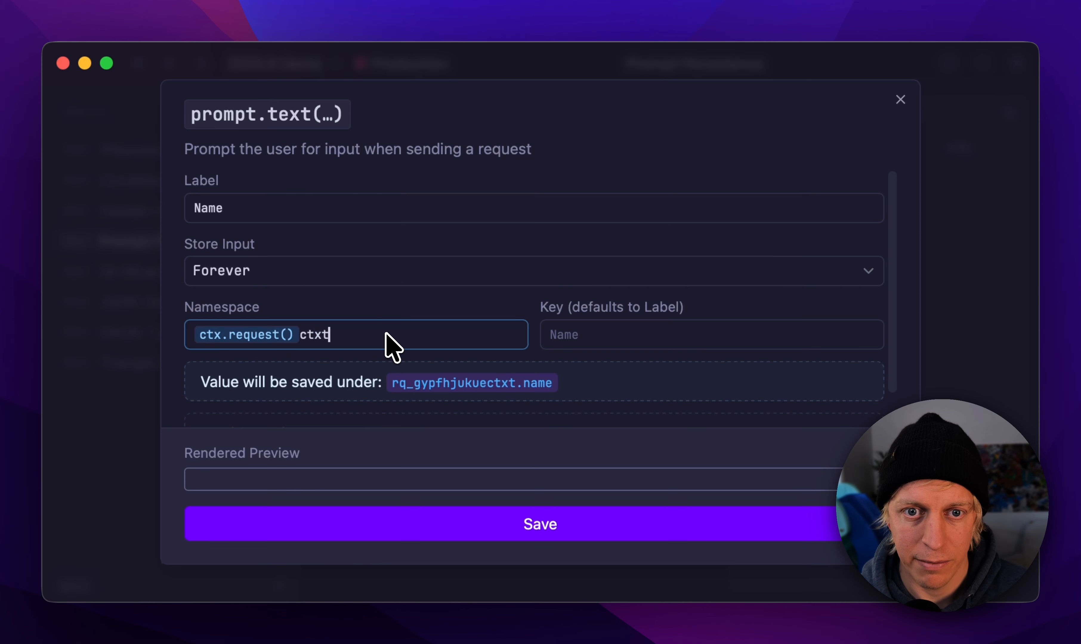
{"action": "key", "text": "BackSpace"}
{"action": "type", "text": ".env"}
{"action": "key", "text": "Return"}
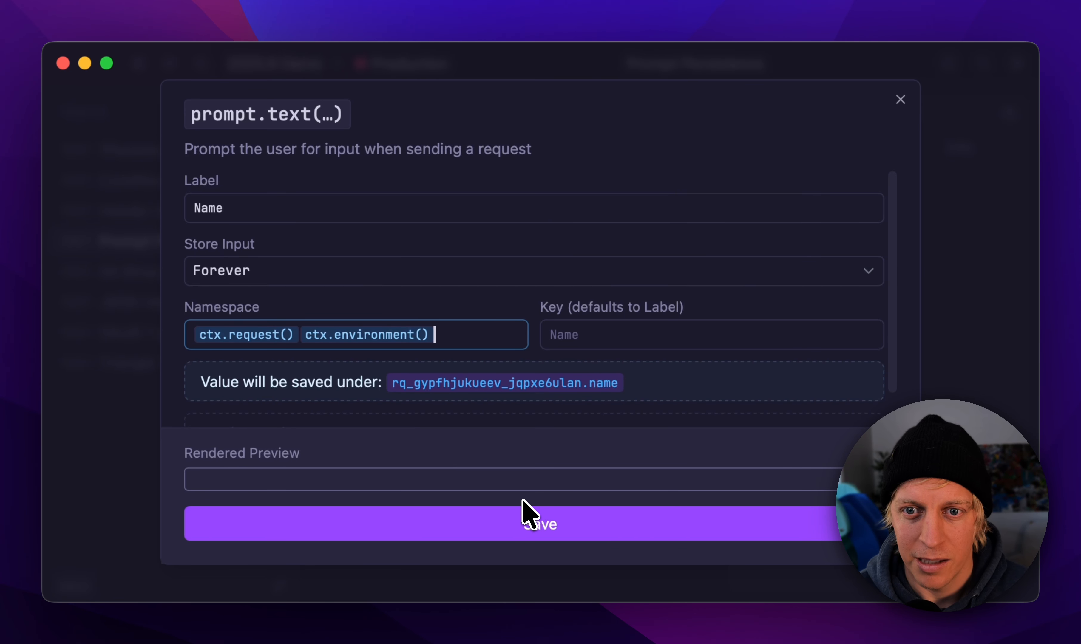
{"action": "left_click", "coordinate": [569, 528]}
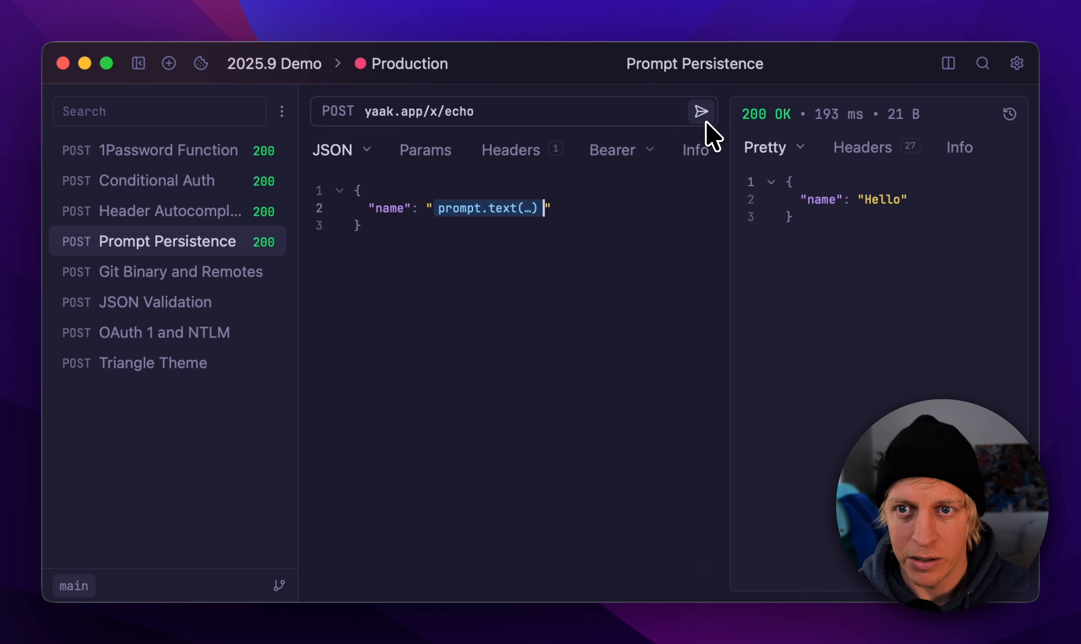
Step: Send the request with Hello entered at the Name prompt, and resend it to check that the input persists
{"action": "left_click", "coordinate": [702, 112]}
{"action": "type", "text": "Hell"}
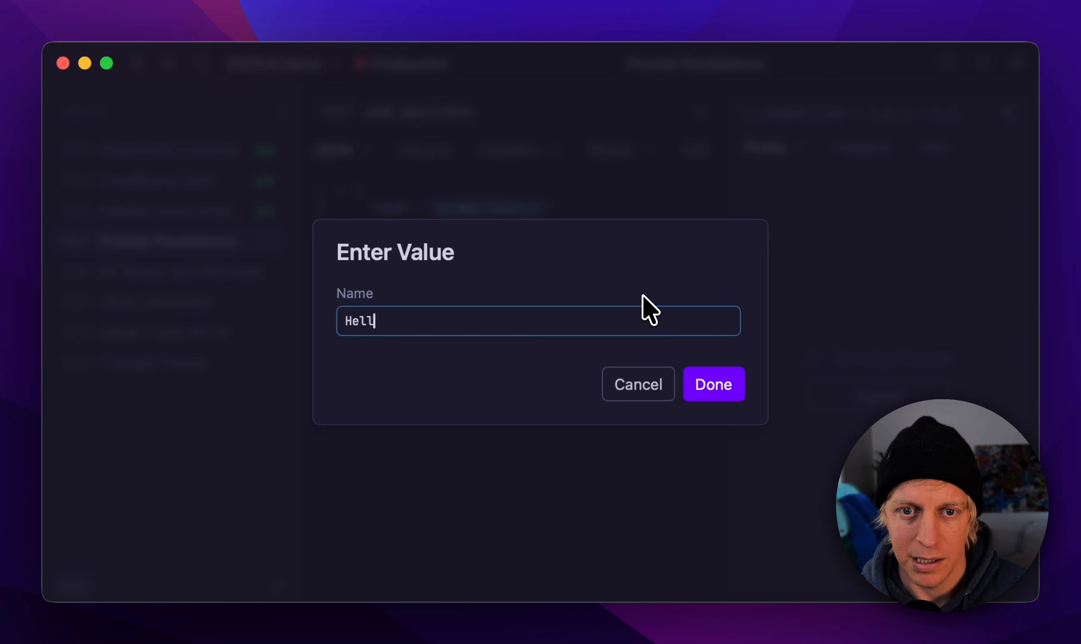
{"action": "type", "text": "o"}
{"action": "key", "text": "Return"}
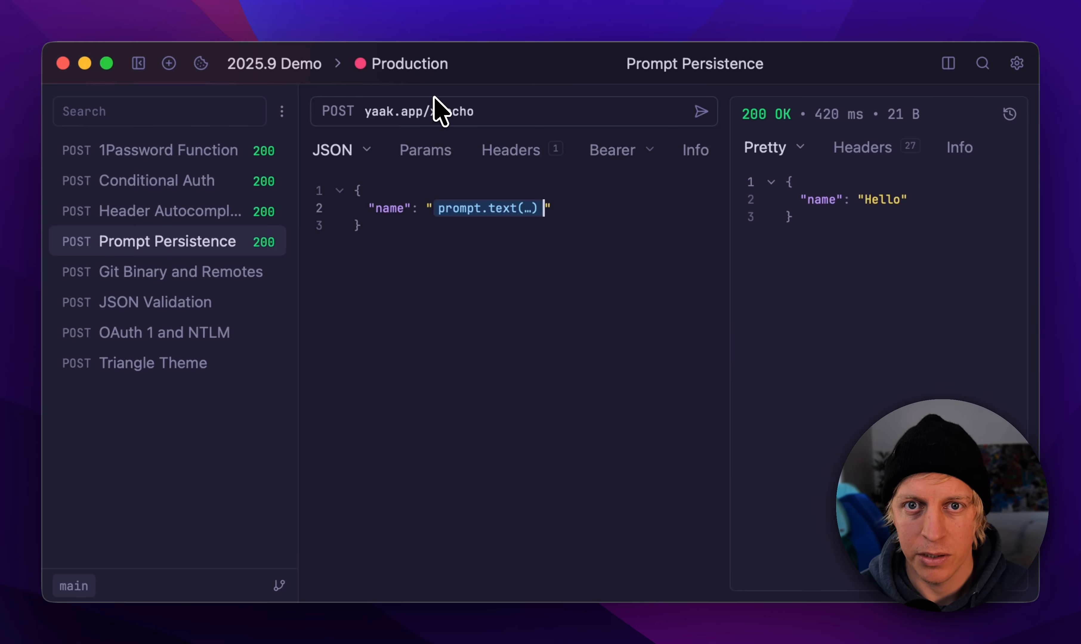
{"action": "left_click", "coordinate": [704, 111]}
{"action": "left_click", "coordinate": [705, 112]}
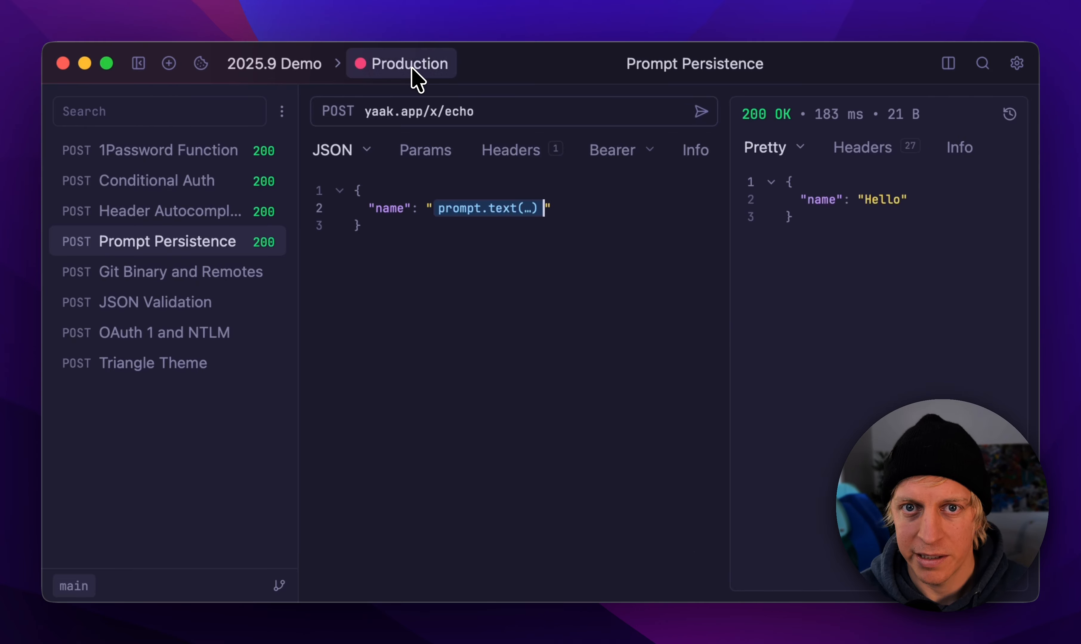
Step: Switch to the Development environment and send the request with Dev as the name, resending it to check persistence
{"action": "left_click", "coordinate": [412, 67]}
{"action": "left_click", "coordinate": [432, 108]}
{"action": "left_click", "coordinate": [702, 112]}
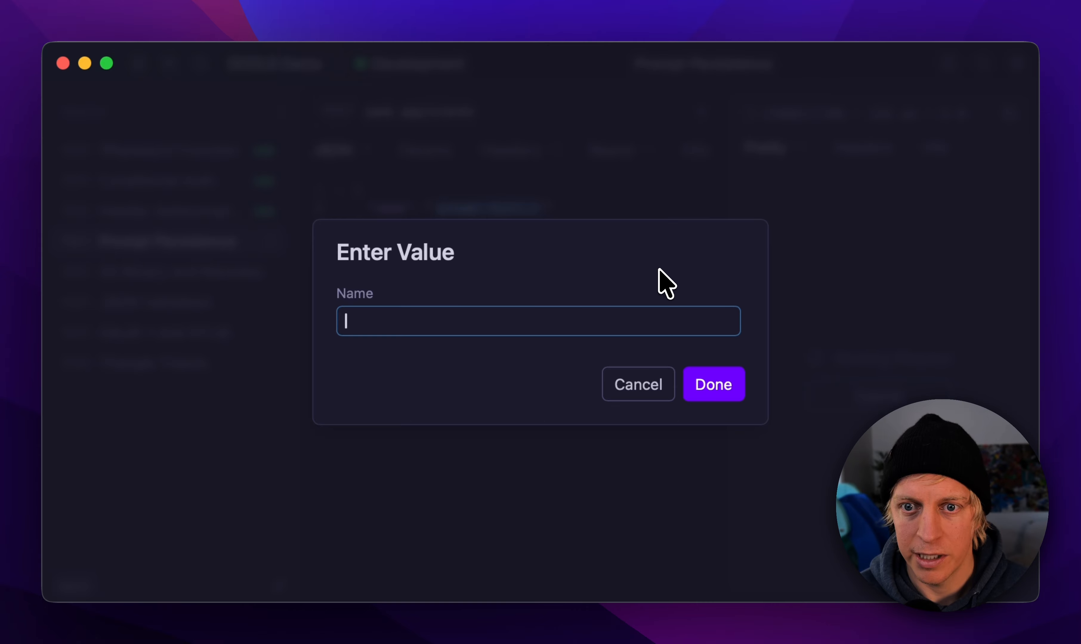
{"action": "key", "text": "Return"}
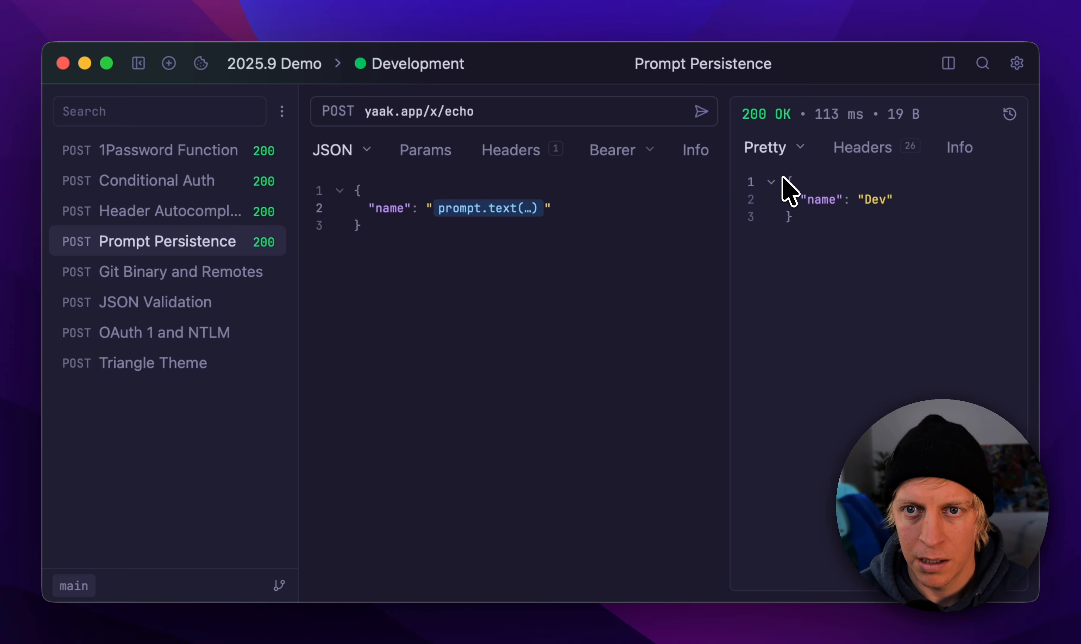
{"action": "left_click", "coordinate": [702, 112]}
Step: Switch back to the Production environment, resend the request, and highlight the name value in the response
{"action": "left_click", "coordinate": [445, 62]}
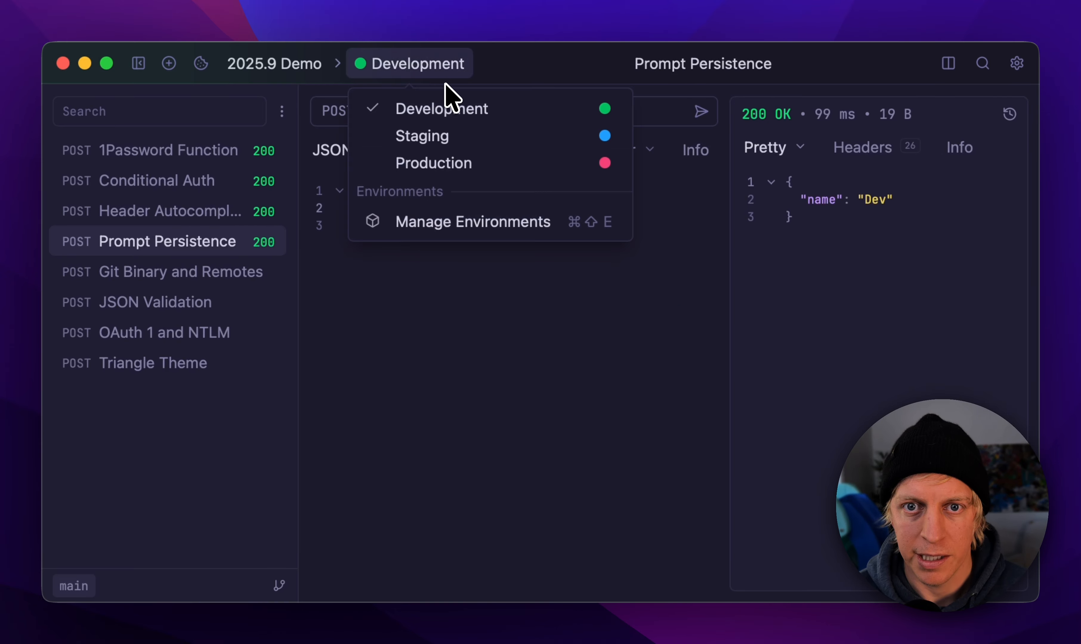
{"action": "left_click", "coordinate": [471, 162]}
{"action": "left_click", "coordinate": [705, 109]}
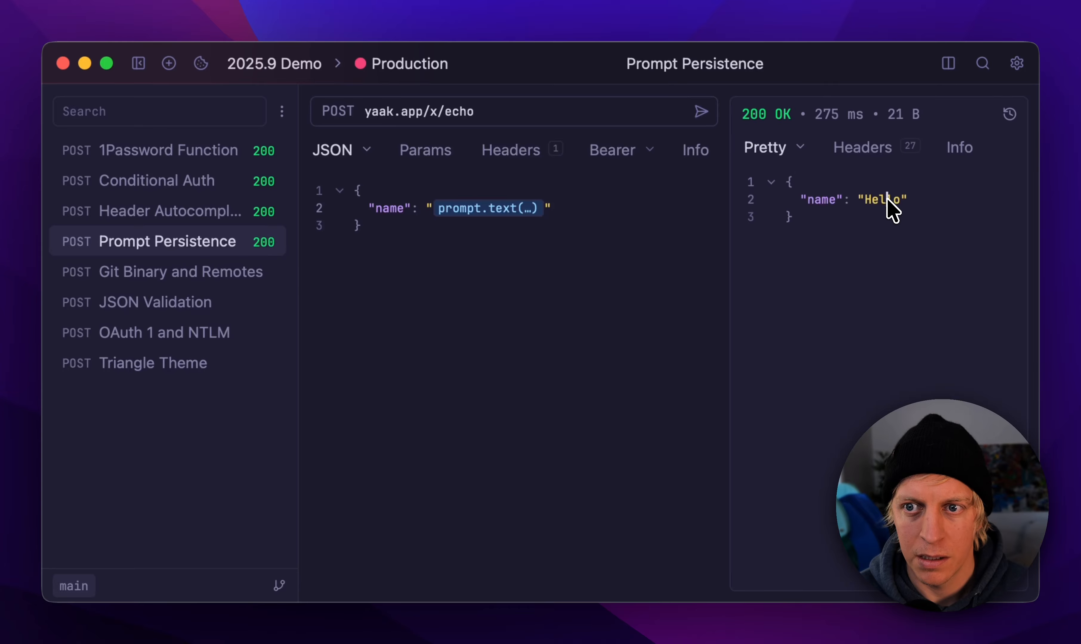
{"action": "double_click", "coordinate": [889, 205]}
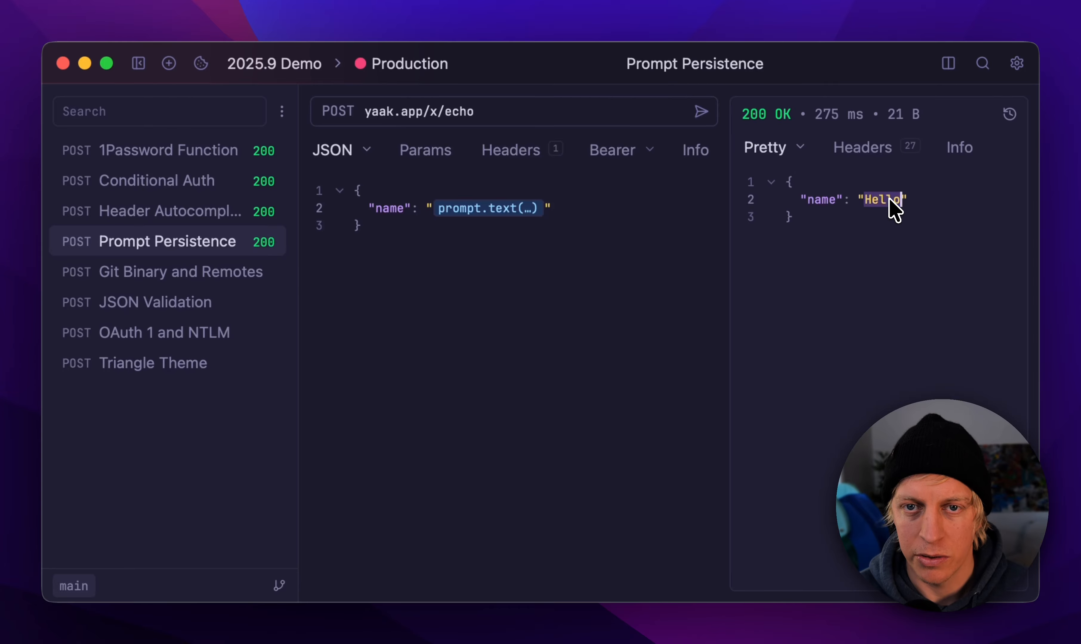
Step: Reopen the prompt.text function, highlight its combined request and environment namespace, and save it without changes
{"action": "left_click", "coordinate": [519, 210]}
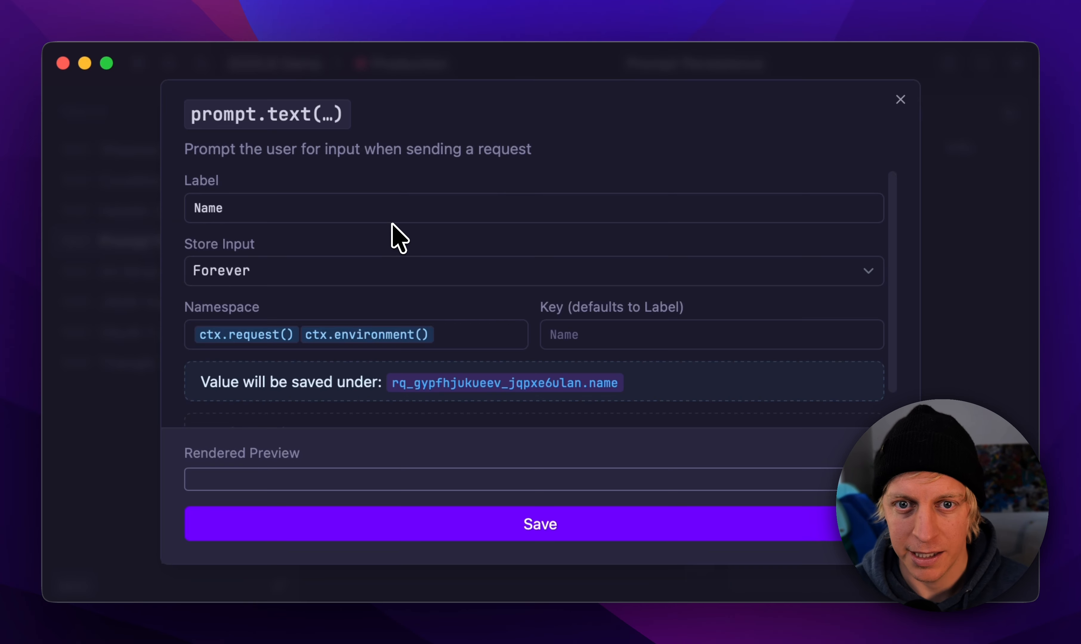
{"action": "left_click", "coordinate": [448, 340]}
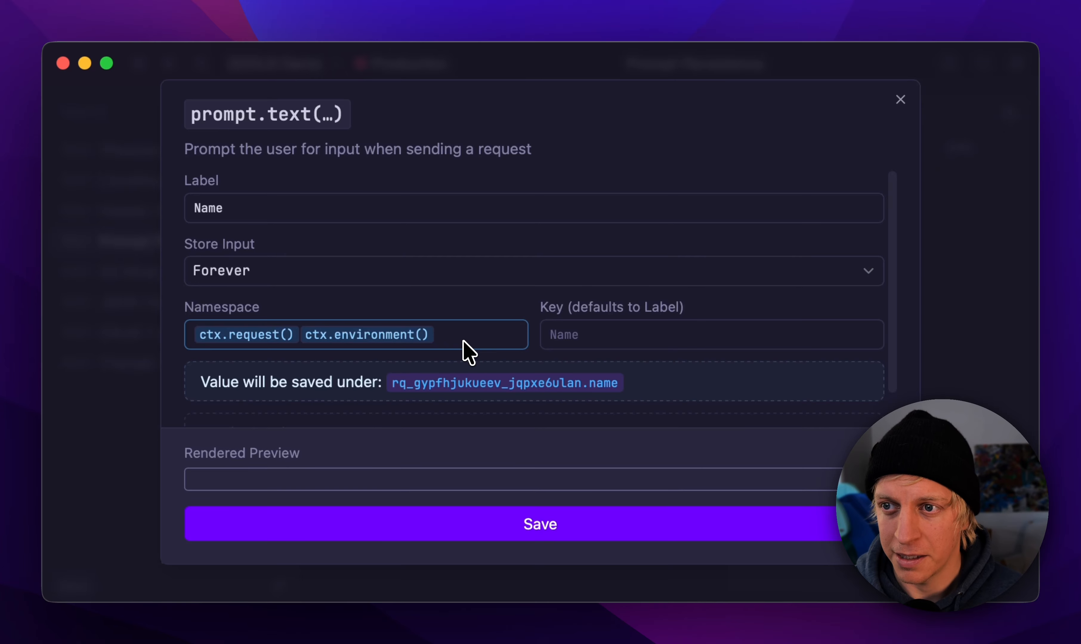
{"action": "left_click_drag", "start_coordinate": [474, 335], "coordinate": [204, 337]}
{"action": "left_click", "coordinate": [456, 343]}
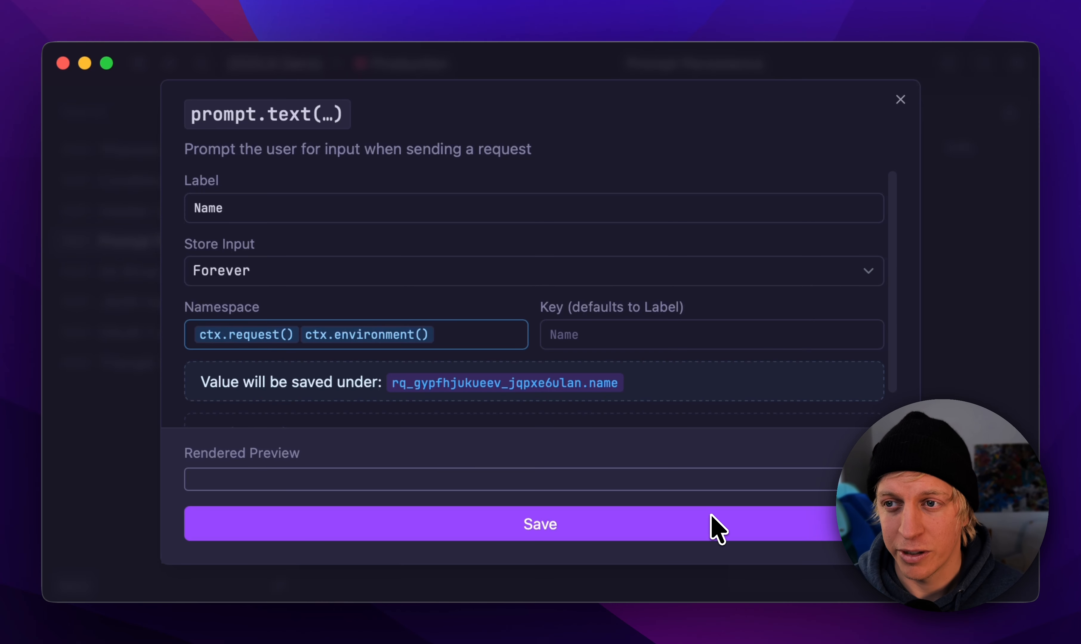
{"action": "left_click", "coordinate": [646, 528]}
{"action": "left_click", "coordinate": [458, 291]}
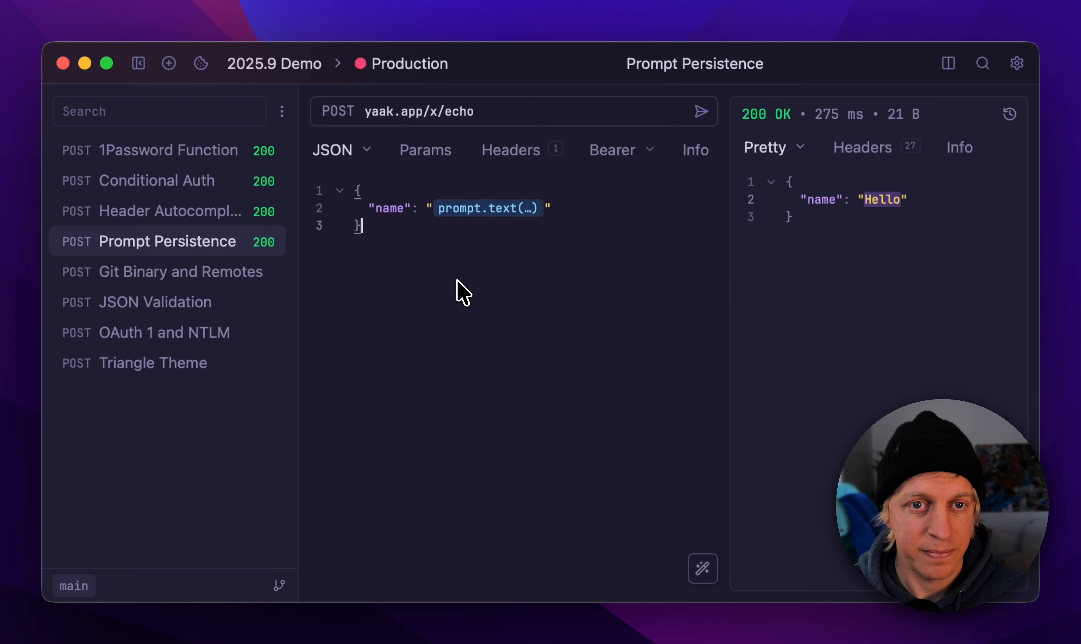
Step: Open the Git Binary and Remotes request and inspect the workspace's list of Git remotes
{"action": "left_click", "coordinate": [184, 273]}
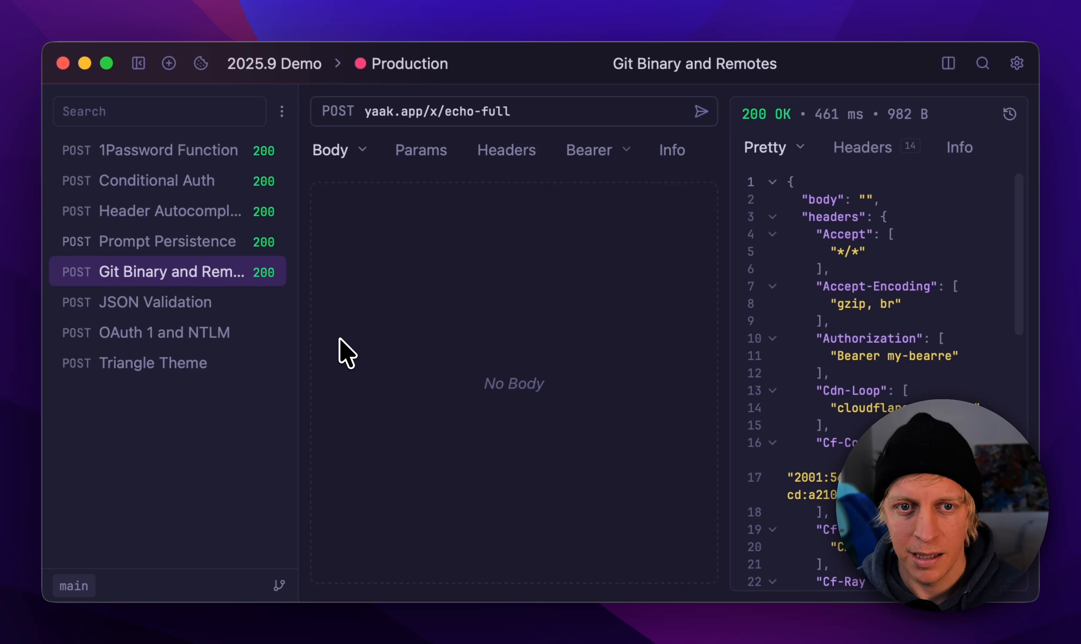
{"action": "left_click", "coordinate": [364, 337]}
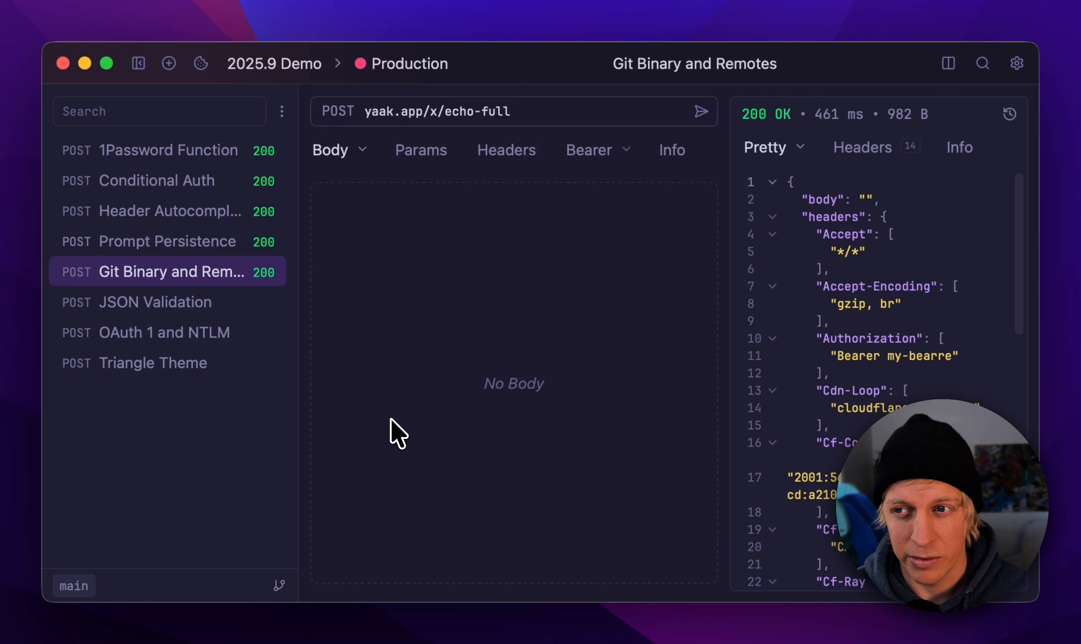
{"action": "left_click", "coordinate": [206, 585]}
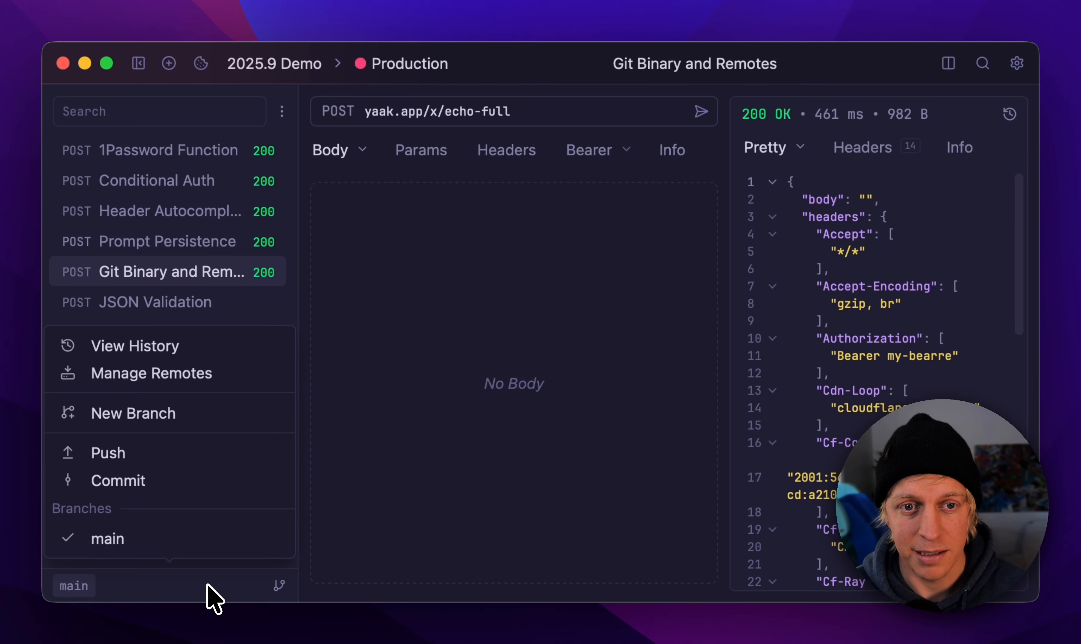
{"action": "left_click", "coordinate": [177, 379]}
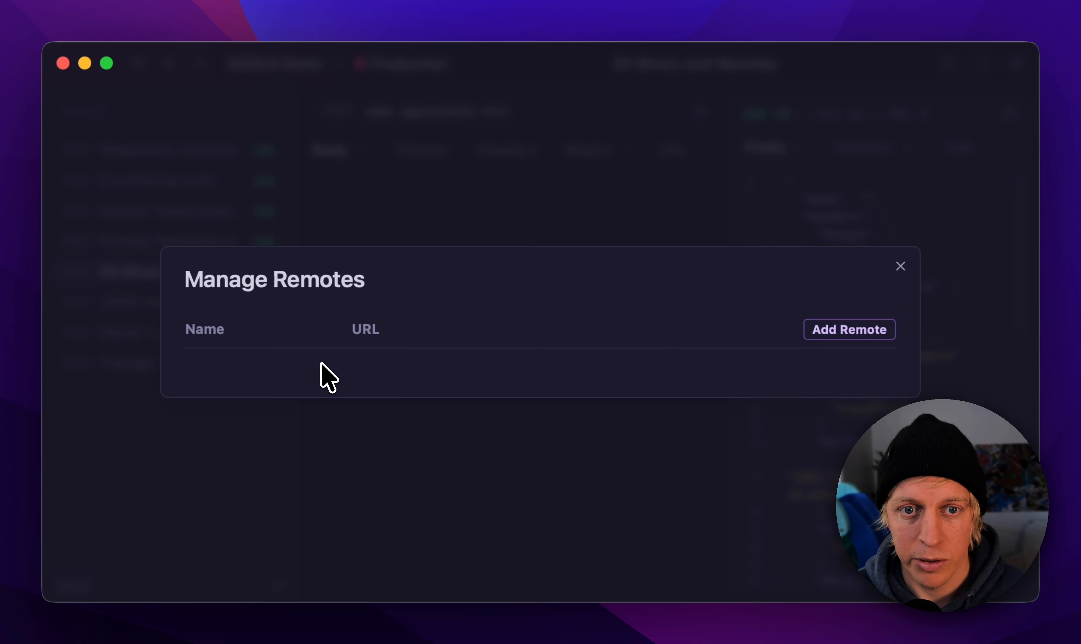
{"action": "left_click", "coordinate": [901, 267]}
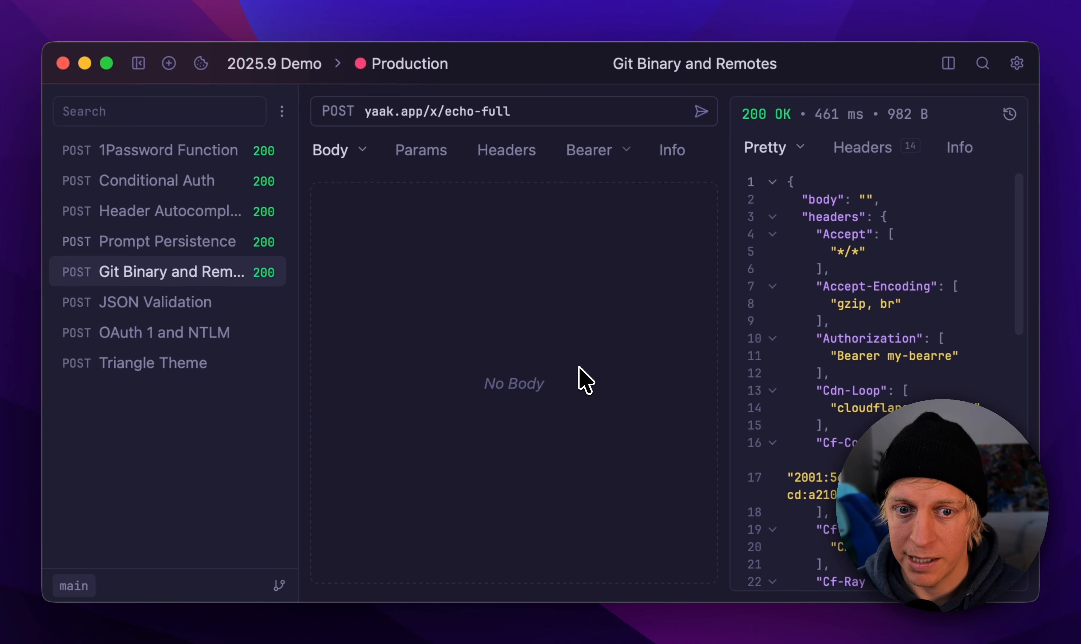
Step: Push the main branch, adding a remote named origin with the pasted GitHub SSH URL of the 2025.9-demo.git repository
{"action": "left_click", "coordinate": [203, 590]}
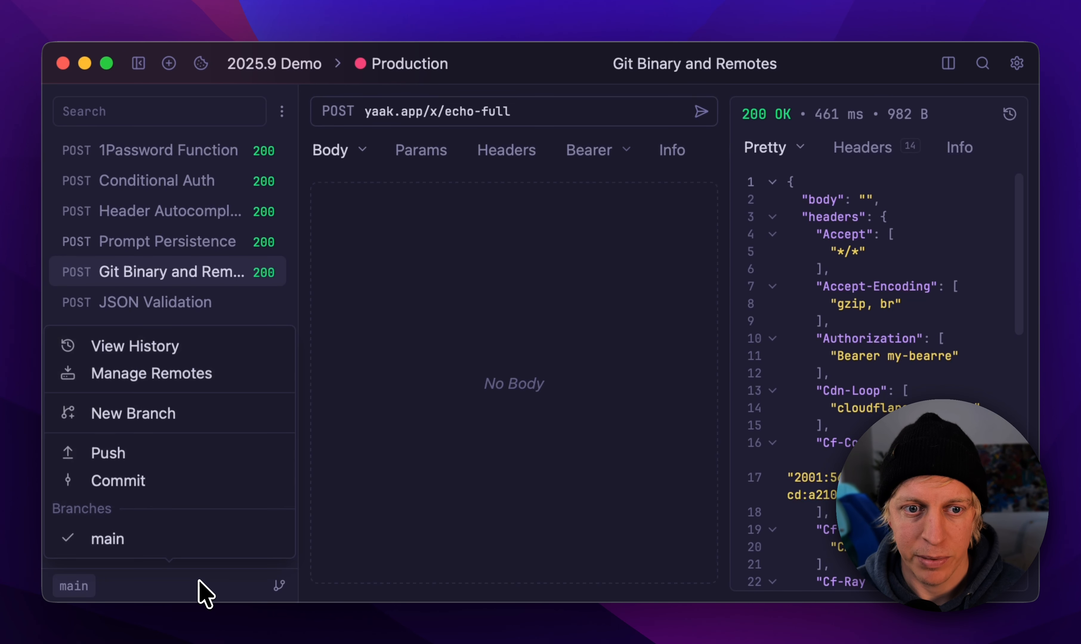
{"action": "left_click", "coordinate": [239, 468]}
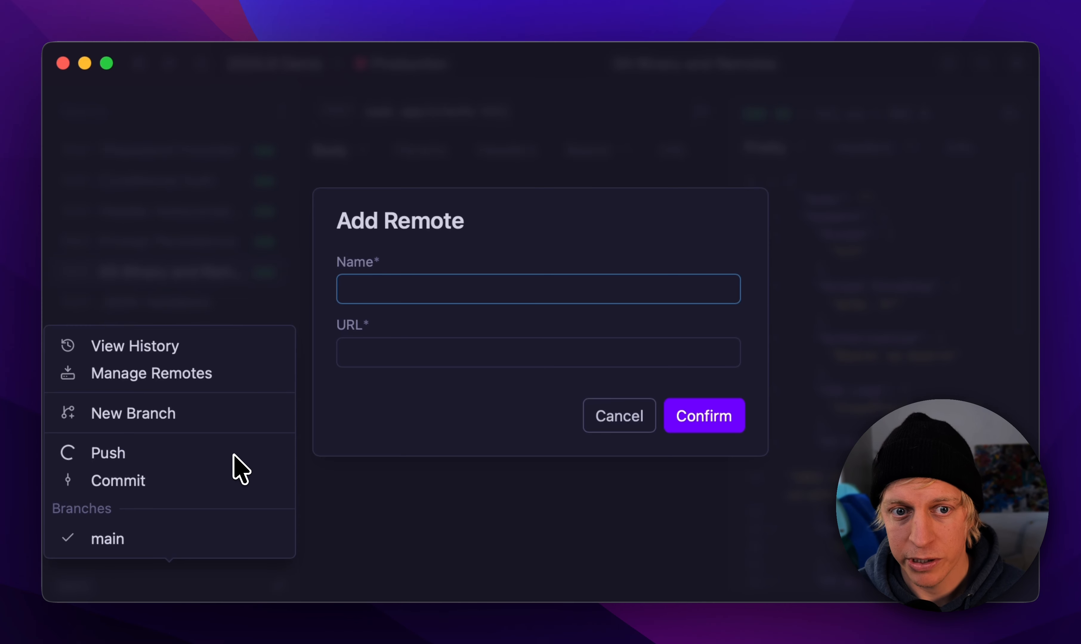
{"action": "left_click", "coordinate": [500, 377]}
{"action": "left_click", "coordinate": [461, 286]}
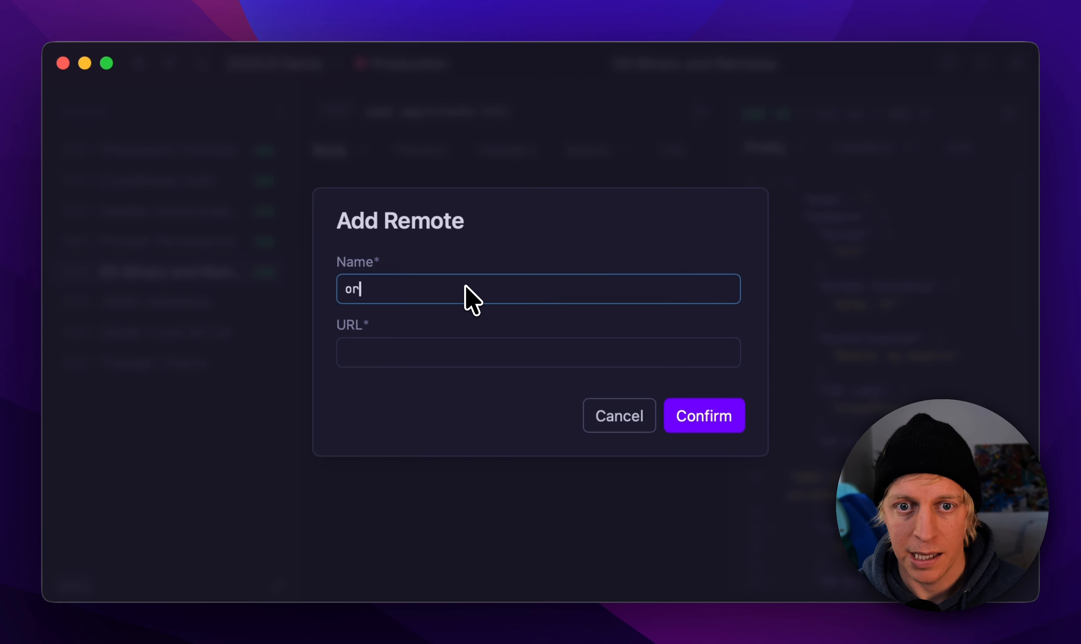
{"action": "key", "text": "Tab"}
{"action": "key", "text": "super+v"}
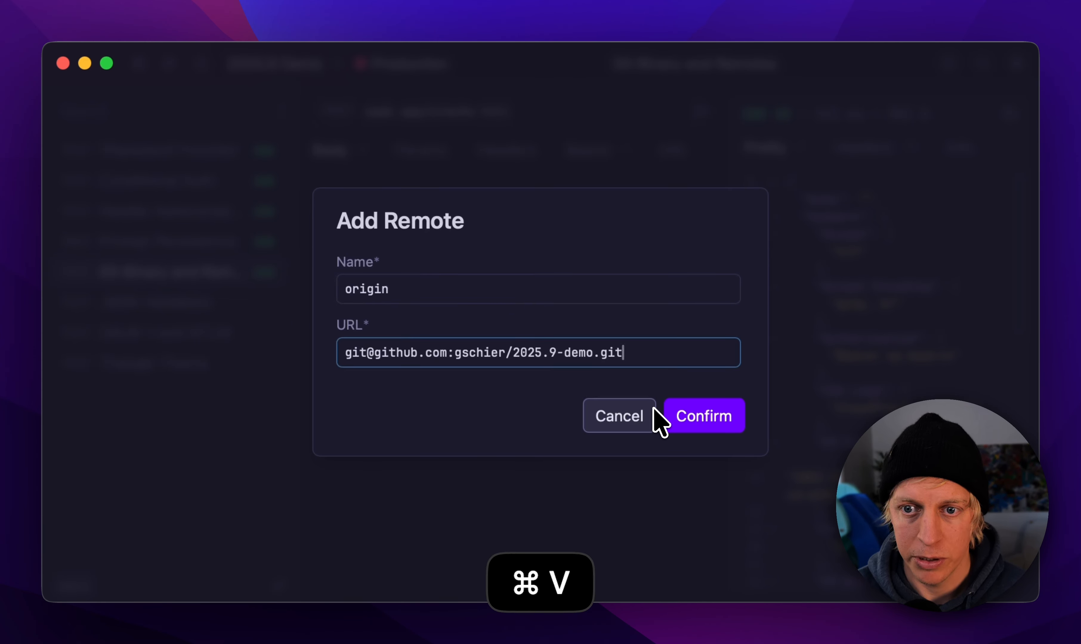
{"action": "left_click", "coordinate": [720, 416]}
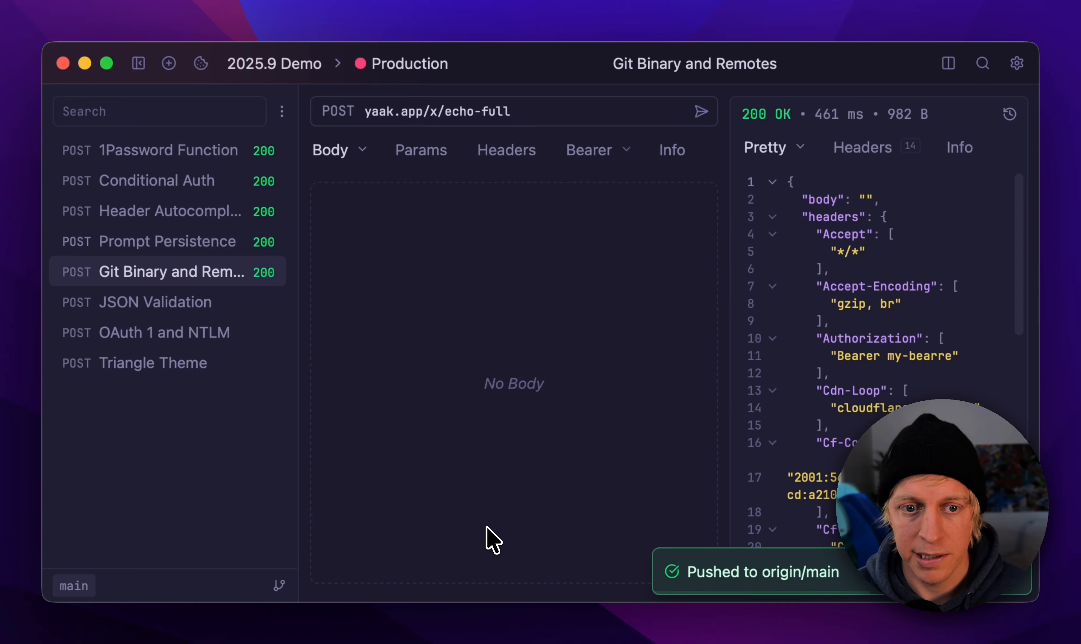
Step: Review the workspace's configured Git remotes and the Git actions available for the main branch
{"action": "left_click", "coordinate": [249, 572]}
{"action": "left_click", "coordinate": [228, 351]}
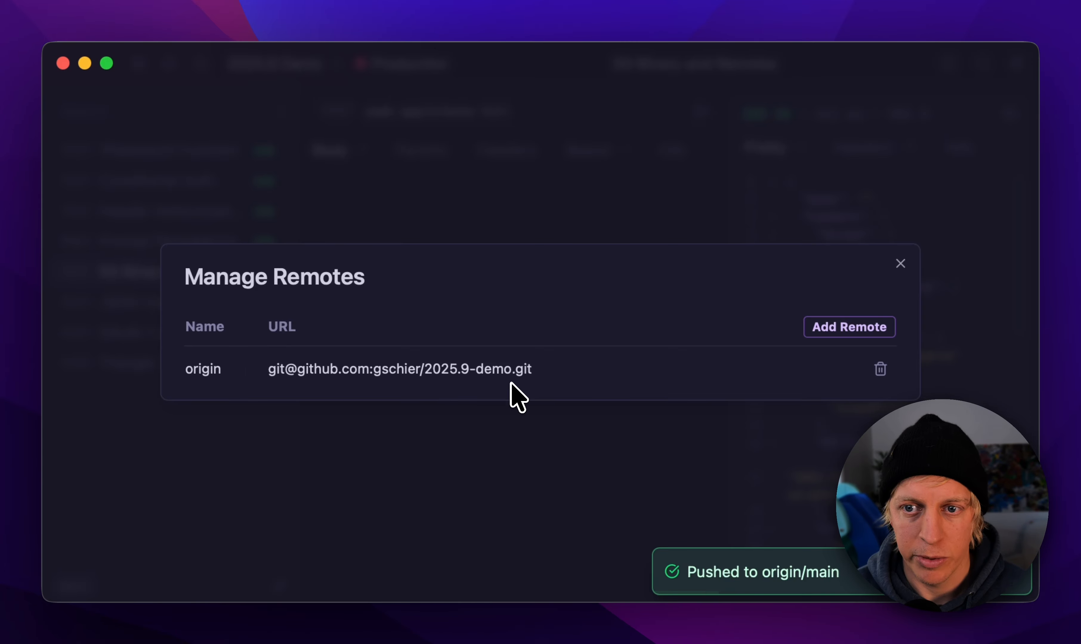
{"action": "left_click", "coordinate": [900, 263]}
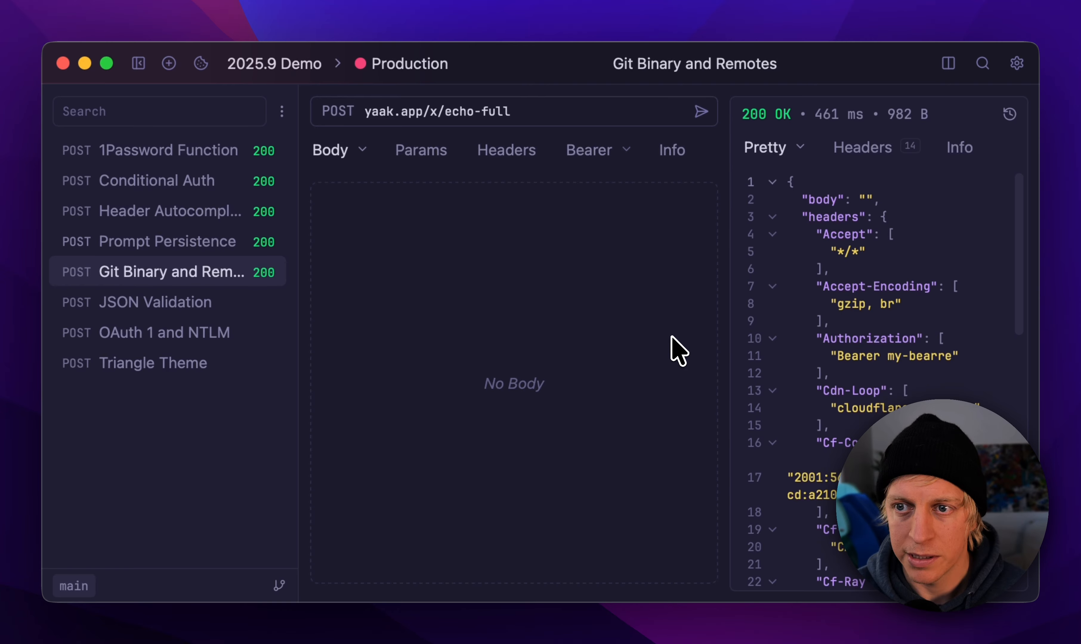
{"action": "left_click", "coordinate": [226, 584]}
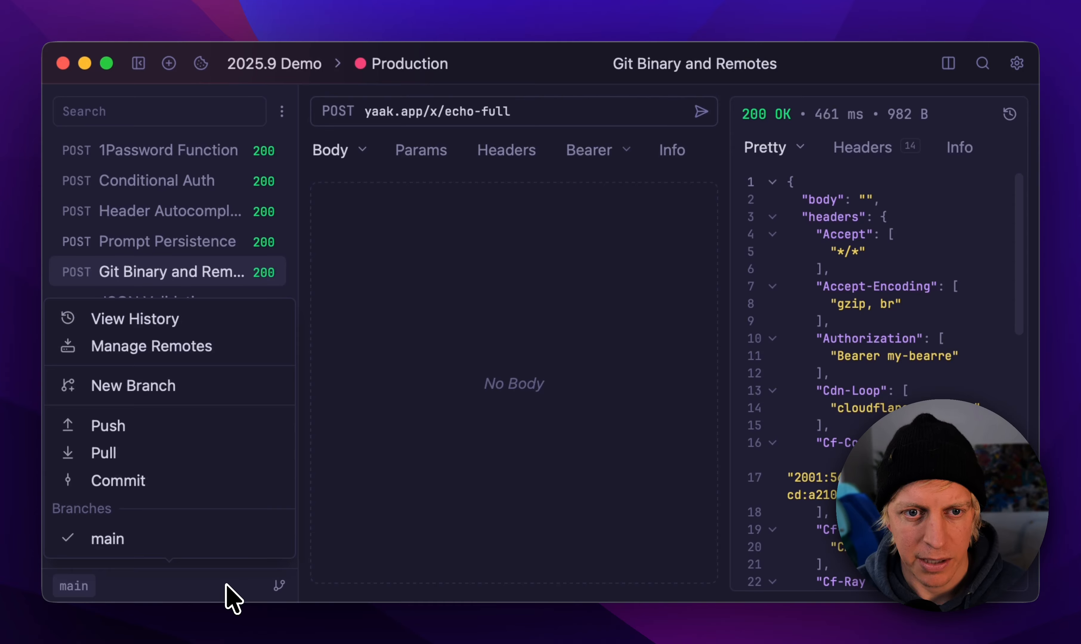
{"action": "left_click", "coordinate": [387, 531]}
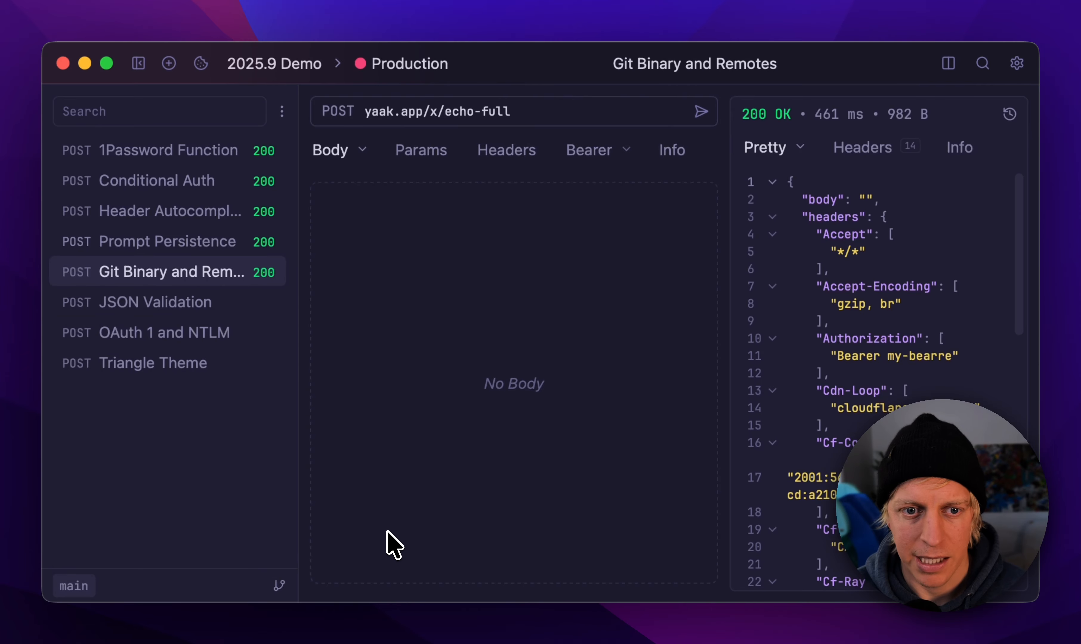
{"action": "left_click", "coordinate": [218, 585]}
{"action": "left_click", "coordinate": [433, 457]}
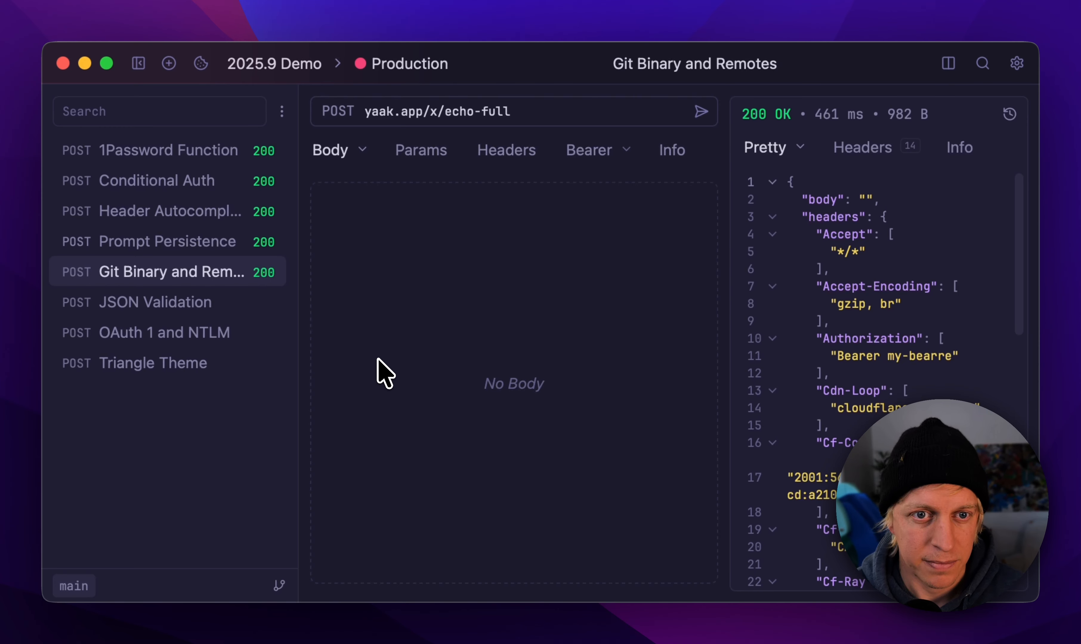
Step: Open the JSON Validation request, enter the unquoted value ntsareiotn for "foo", and inspect the parse error
{"action": "left_click", "coordinate": [198, 308]}
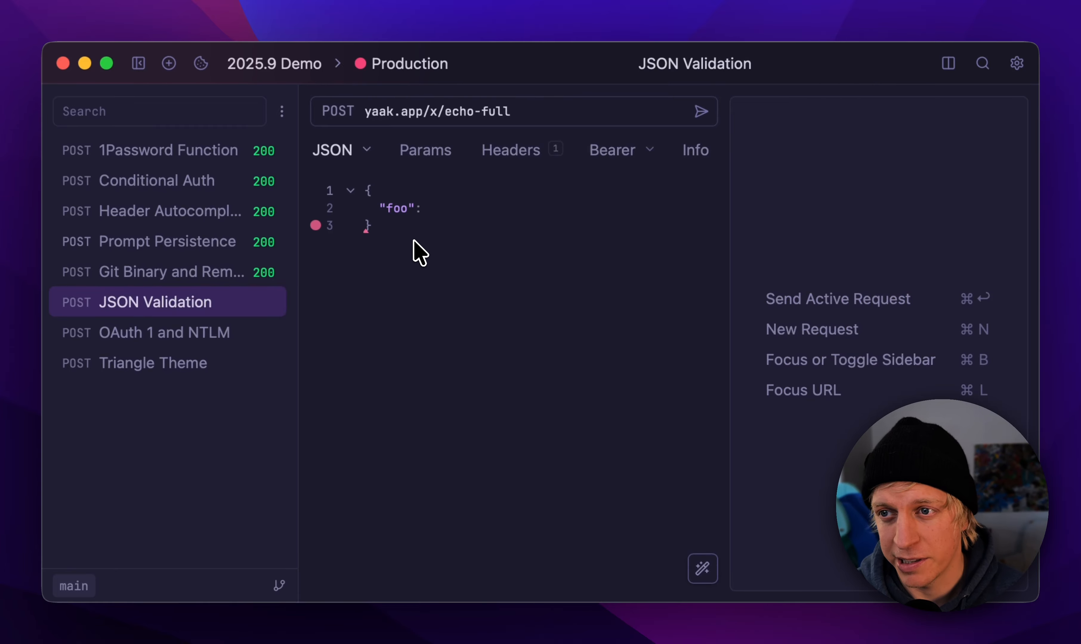
{"action": "left_click", "coordinate": [367, 230]}
{"action": "left_click", "coordinate": [463, 208]}
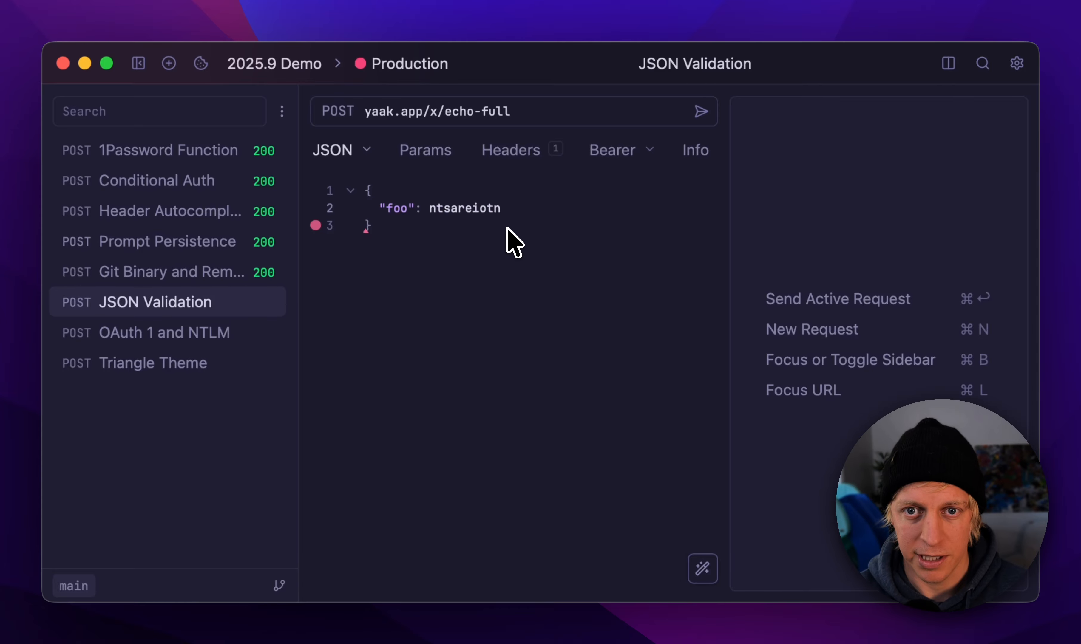
{"action": "mouse_move", "coordinate": [430, 211]}
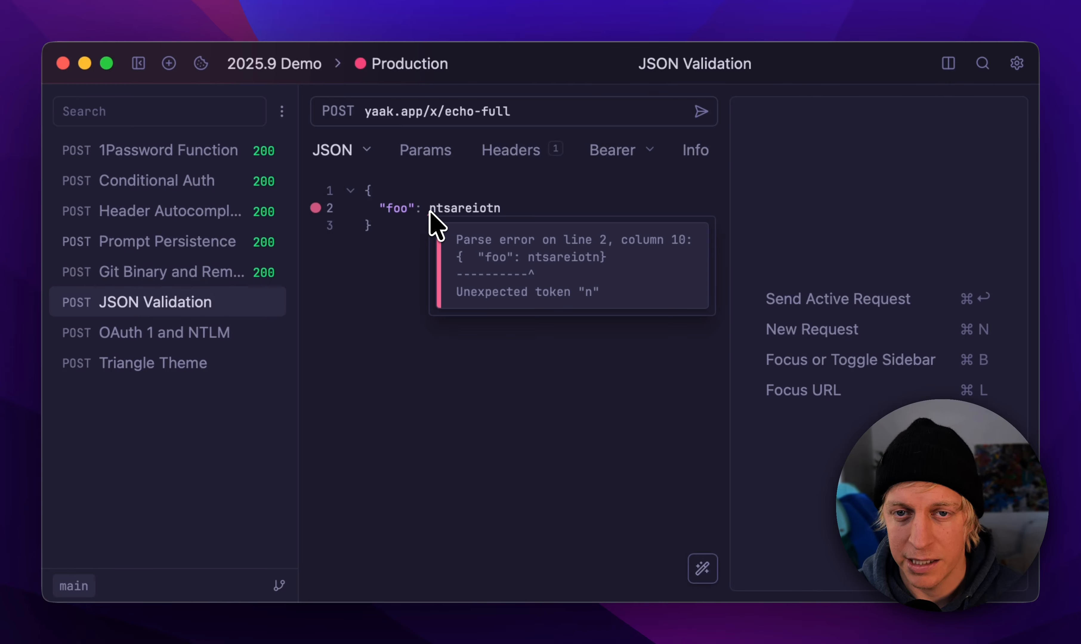
Step: Replace the invalid value of "foo" with the TOKEN variable in the JSON body
{"action": "double_click", "coordinate": [434, 208]}
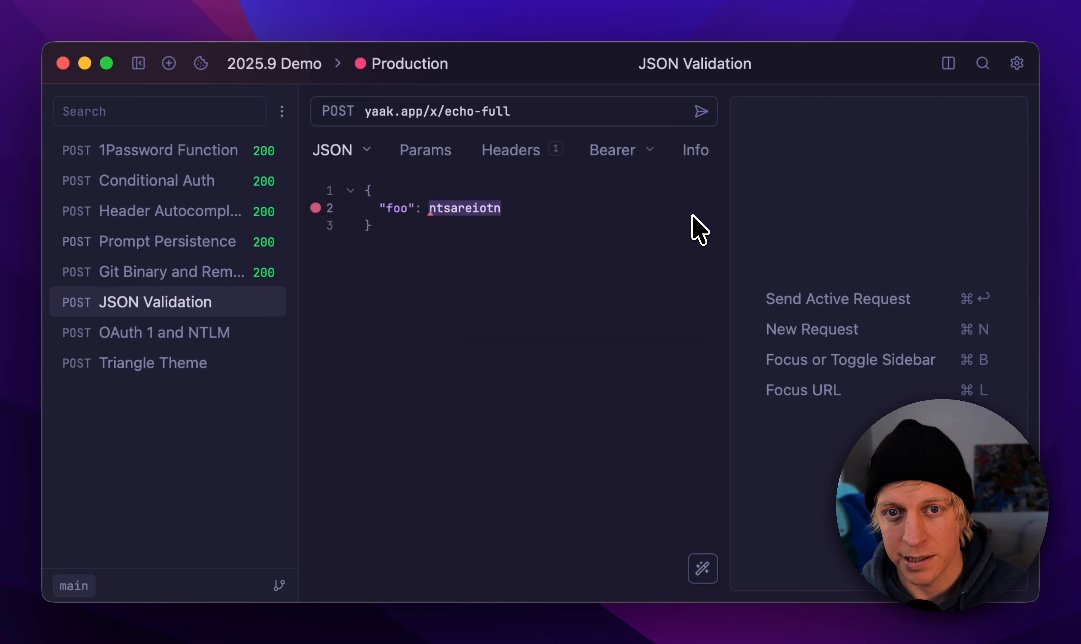
{"action": "type", "text": "TO"}
{"action": "key", "text": "BackSpace"}
{"action": "key", "text": "BackSpace"}
{"action": "type", "text": "TO"}
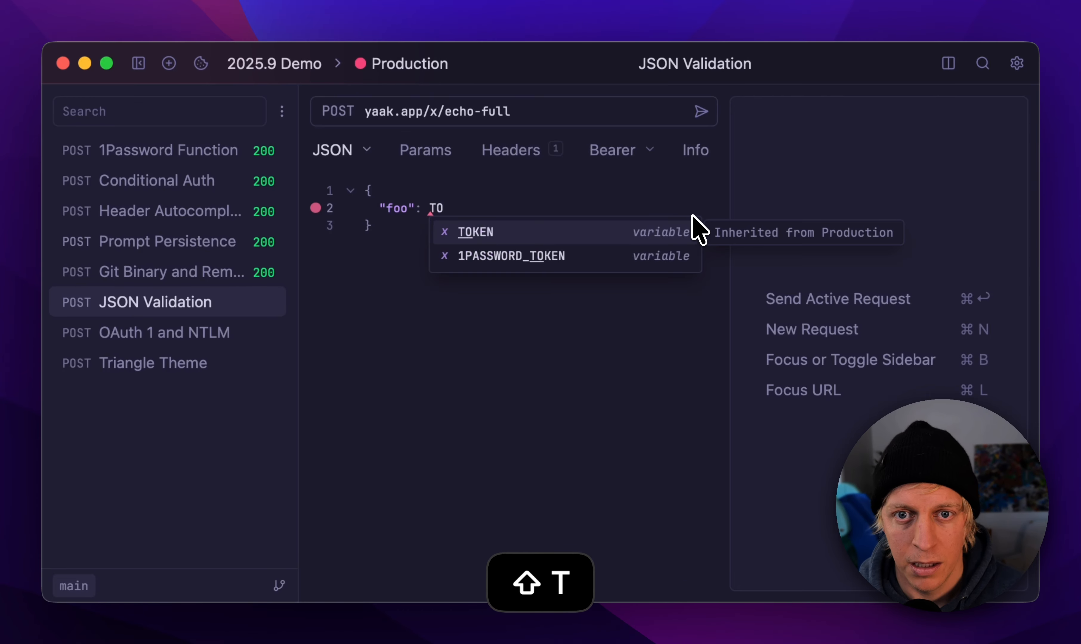
{"action": "left_click", "coordinate": [693, 216]}
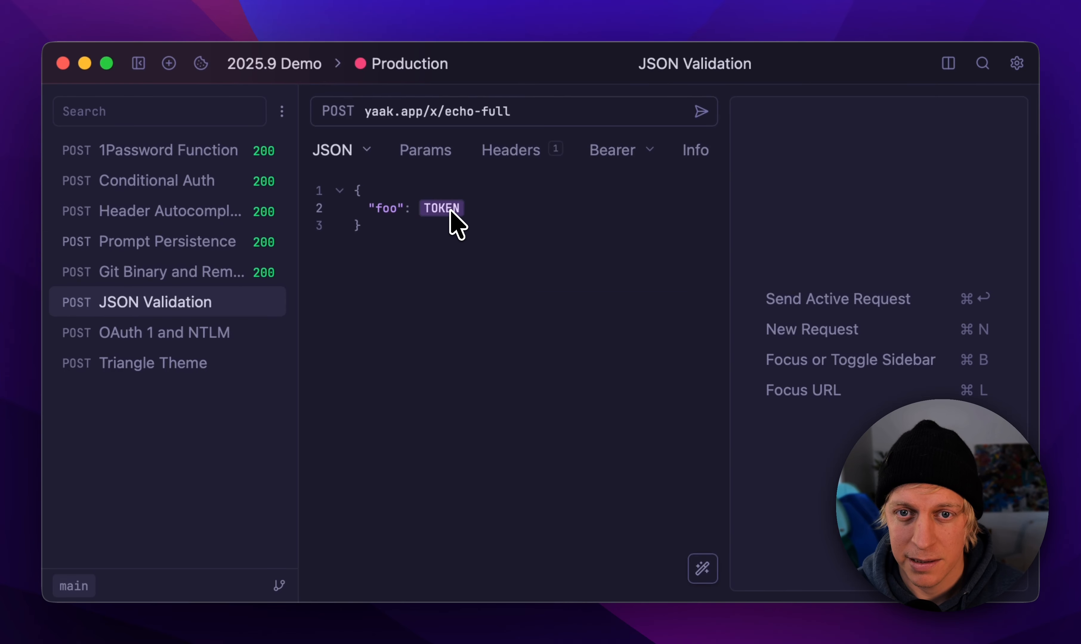
Step: Copy the entire JSON body, switch to TextEdit, and paste it into a new document
{"action": "key", "text": "super+a"}
{"action": "key", "text": "super+c"}
{"action": "left_click", "coordinate": [429, 236]}
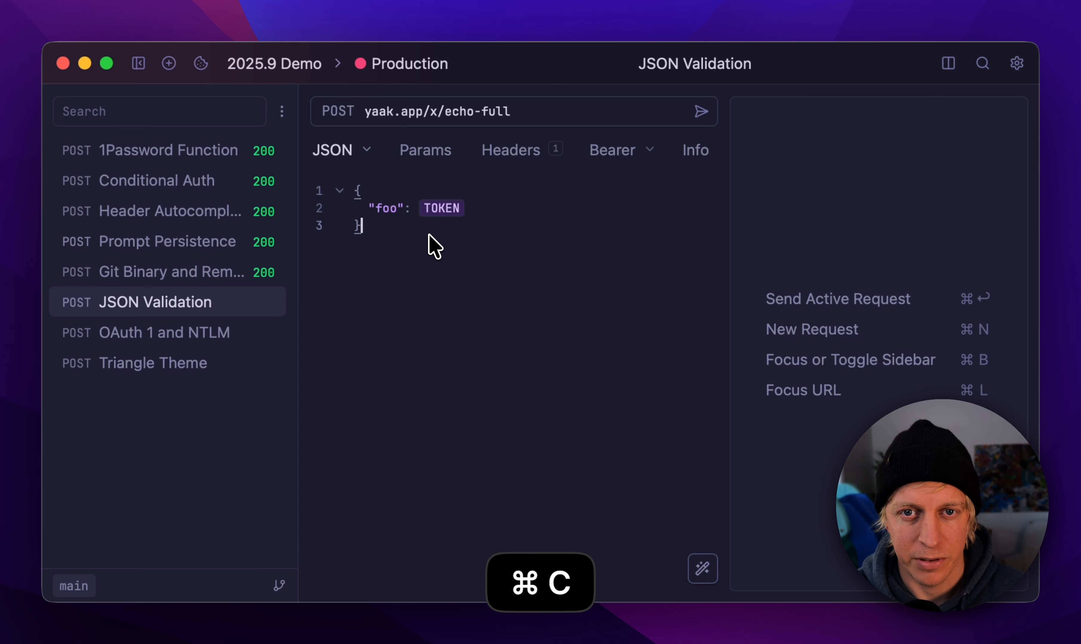
{"action": "key", "text": "super+space"}
{"action": "type", "text": "te"}
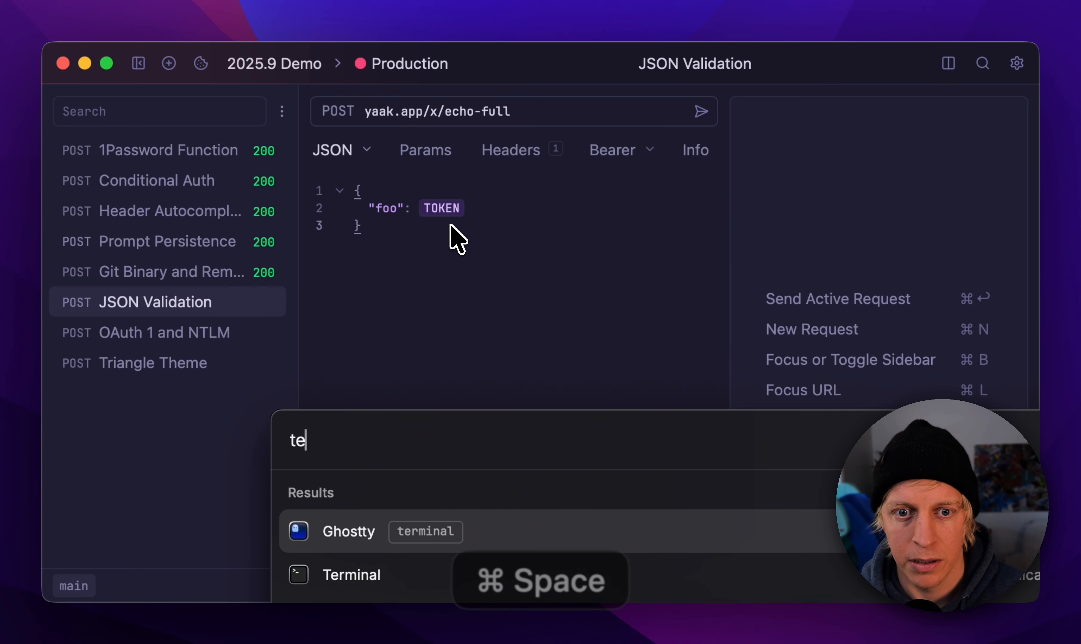
{"action": "key", "text": "super+a"}
{"action": "type", "text": "text"}
{"action": "key", "text": "Return"}
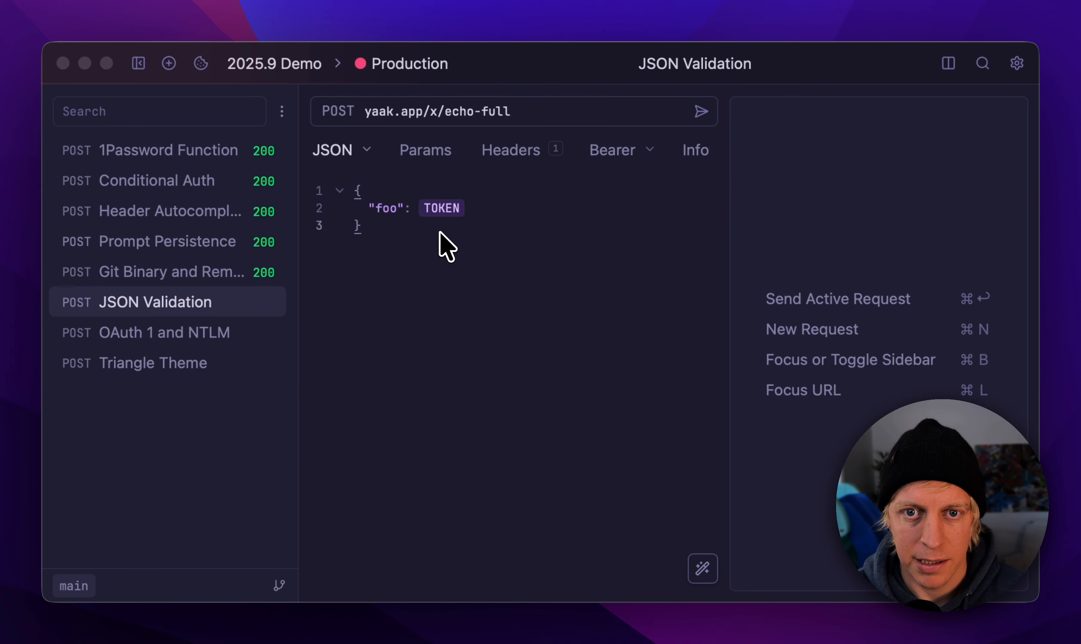
{"action": "key", "text": "Escape"}
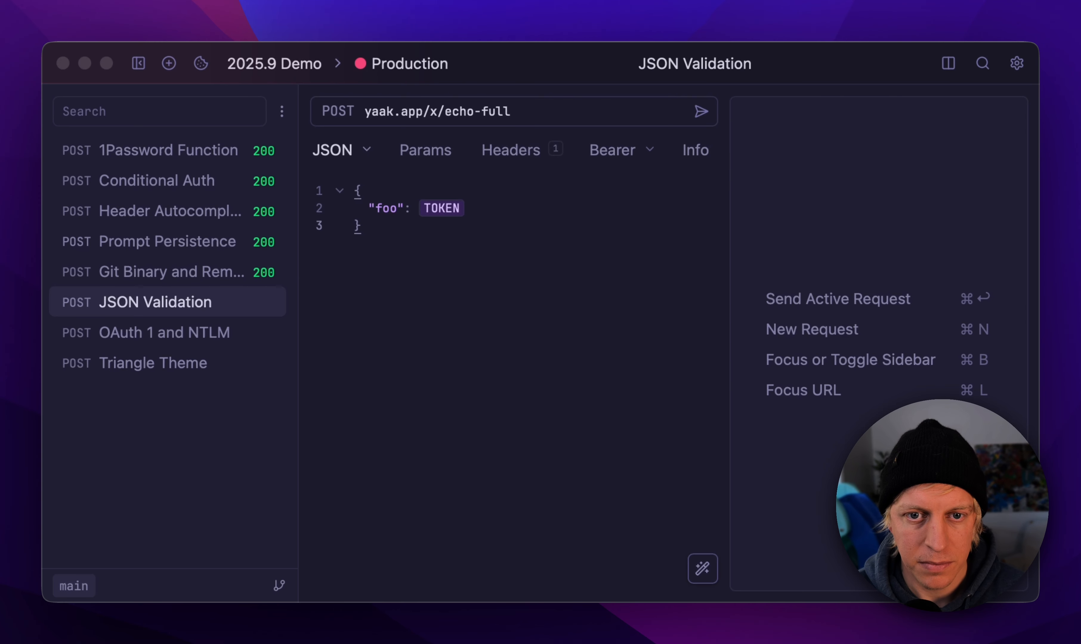
{"action": "left_click", "coordinate": [20, 158]}
{"action": "key", "text": "super+v"}
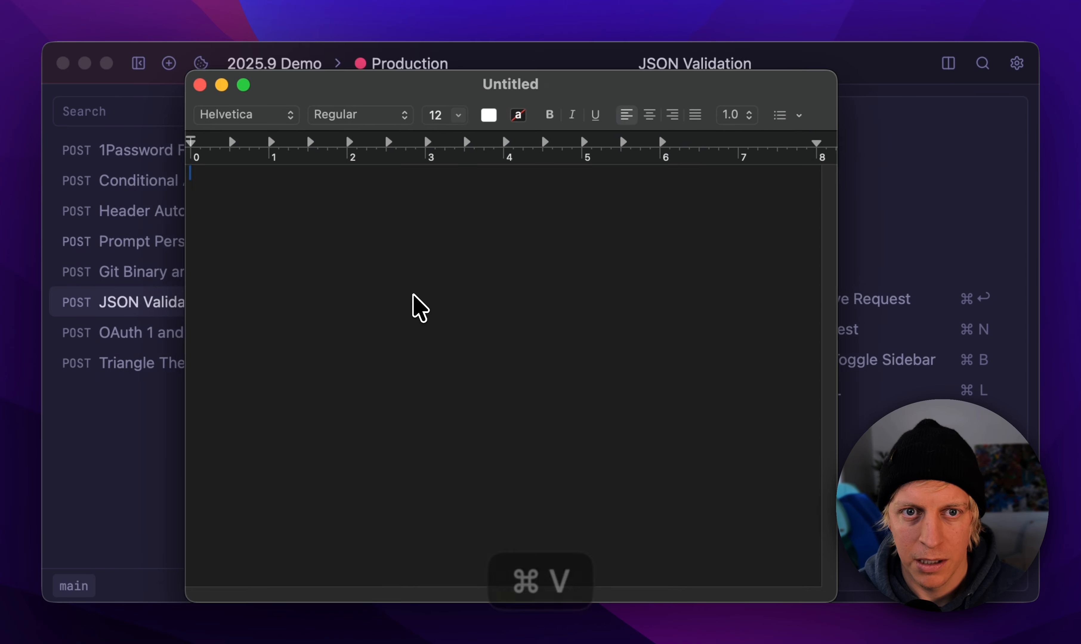
Step: Examine the raw ${[ TOKEN ]} template tag in the pasted JSON by highlighting it
{"action": "mouse_move", "coordinate": [313, 189]}
{"action": "left_mouse_down"}
{"action": "mouse_move", "coordinate": [225, 193]}
{"action": "mouse_move", "coordinate": [316, 193]}
{"action": "left_mouse_up"}
{"action": "left_click", "coordinate": [234, 189]}
{"action": "left_click", "coordinate": [291, 204]}
{"action": "key", "text": "super+a"}
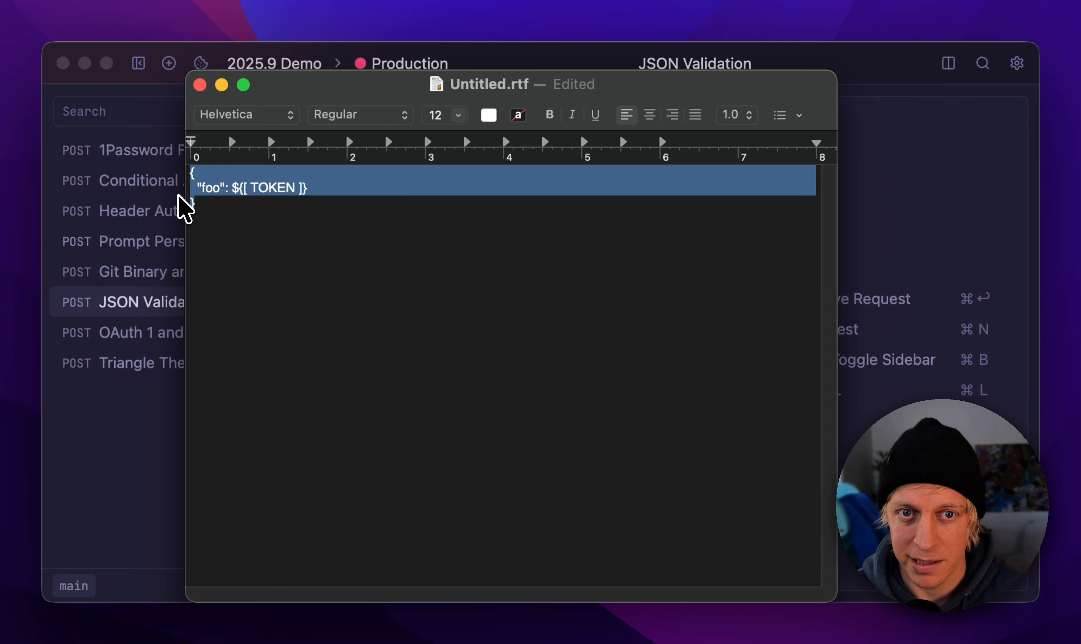
{"action": "left_click", "coordinate": [285, 220]}
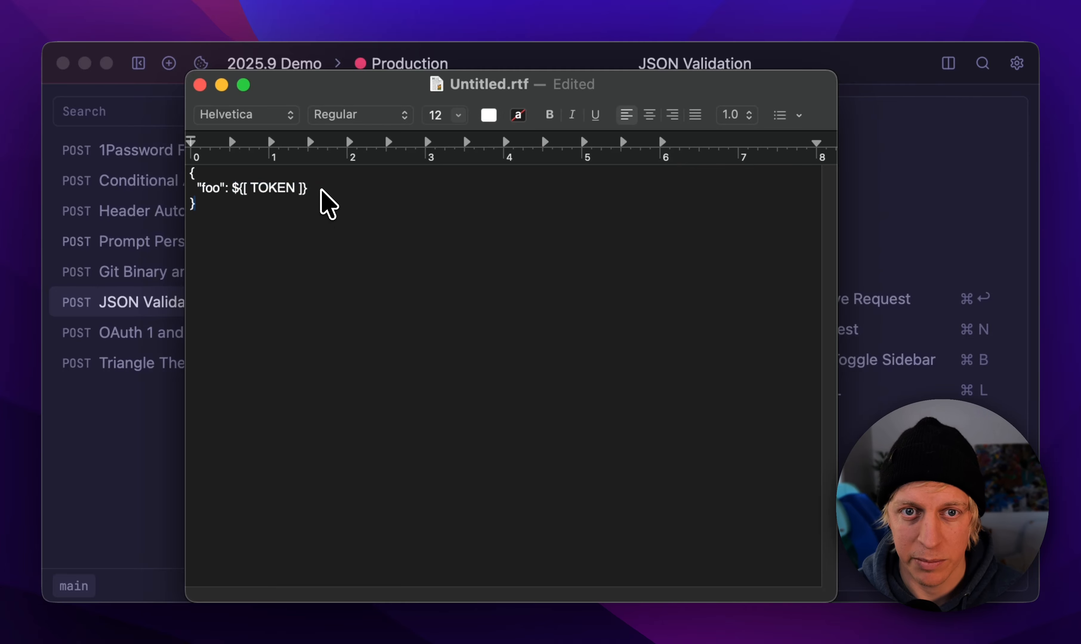
{"action": "left_click_drag", "start_coordinate": [315, 189], "coordinate": [241, 189]}
{"action": "left_click", "coordinate": [256, 203]}
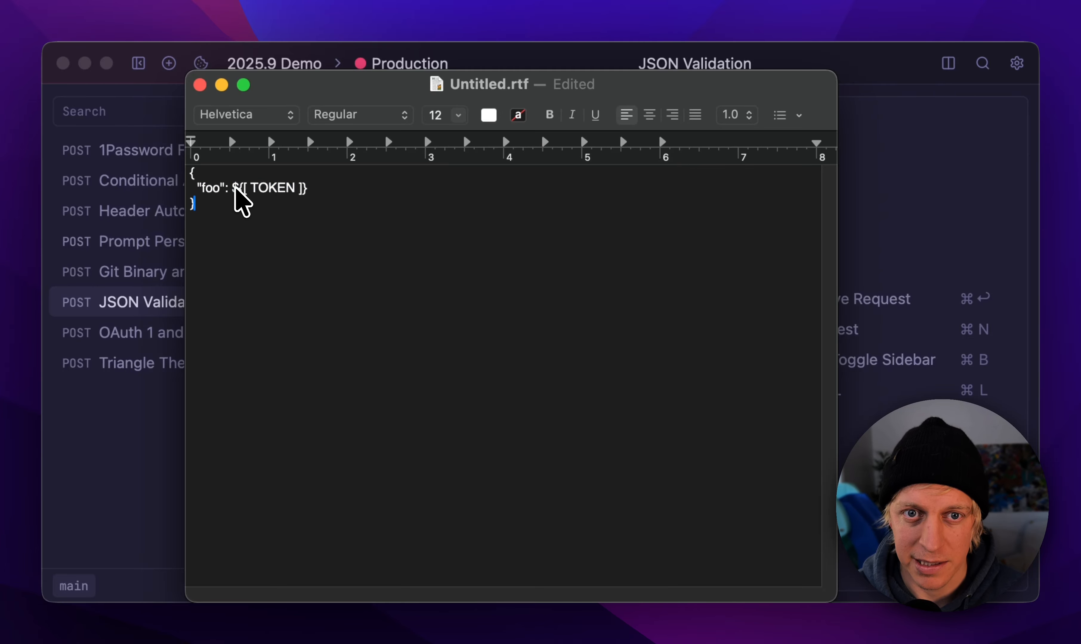
Step: Try wrapping the ${[ TOKEN ]} tag in double quotes, undo the edit, and quit TextEdit without saving
{"action": "type", "text": "\""}
{"action": "key", "text": "super+Right"}
{"action": "type", "text": "\""}
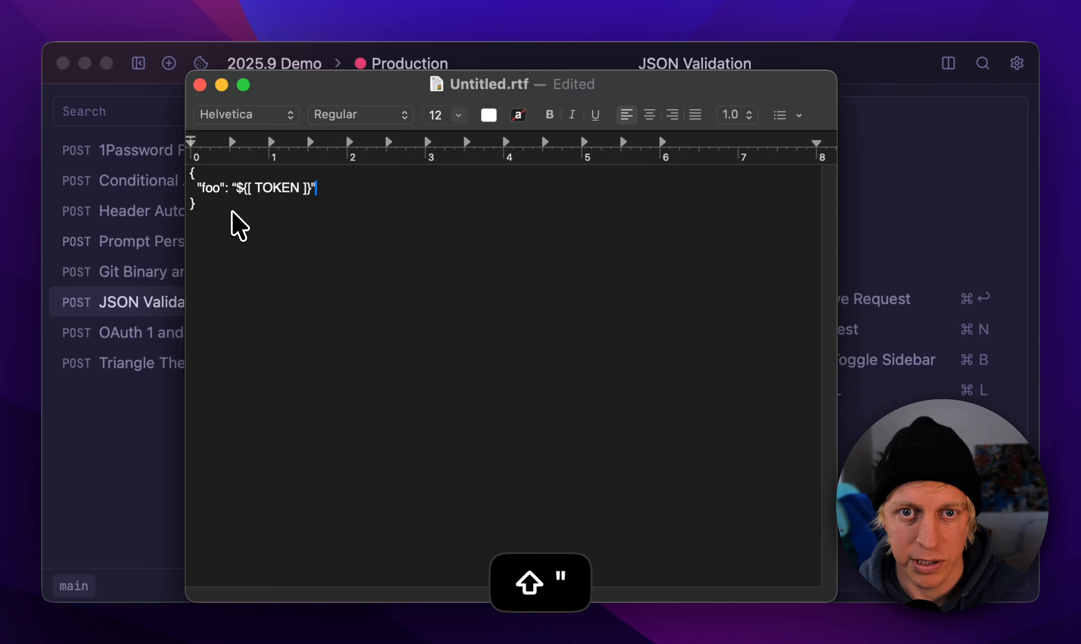
{"action": "key", "text": "super+z"}
{"action": "key", "text": "super+q"}
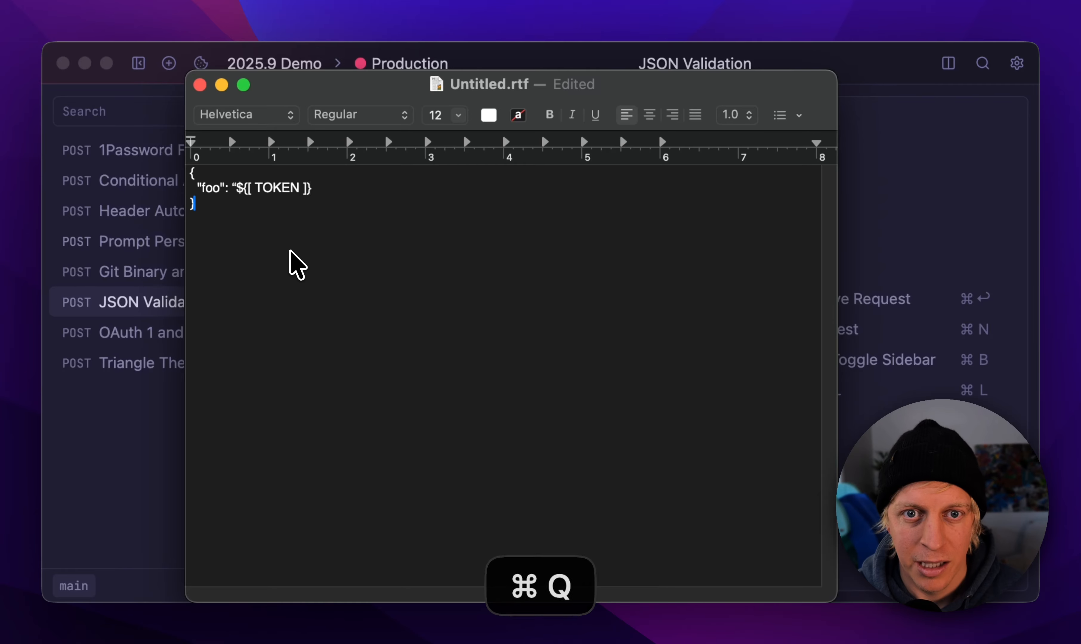
{"action": "left_click", "coordinate": [358, 487]}
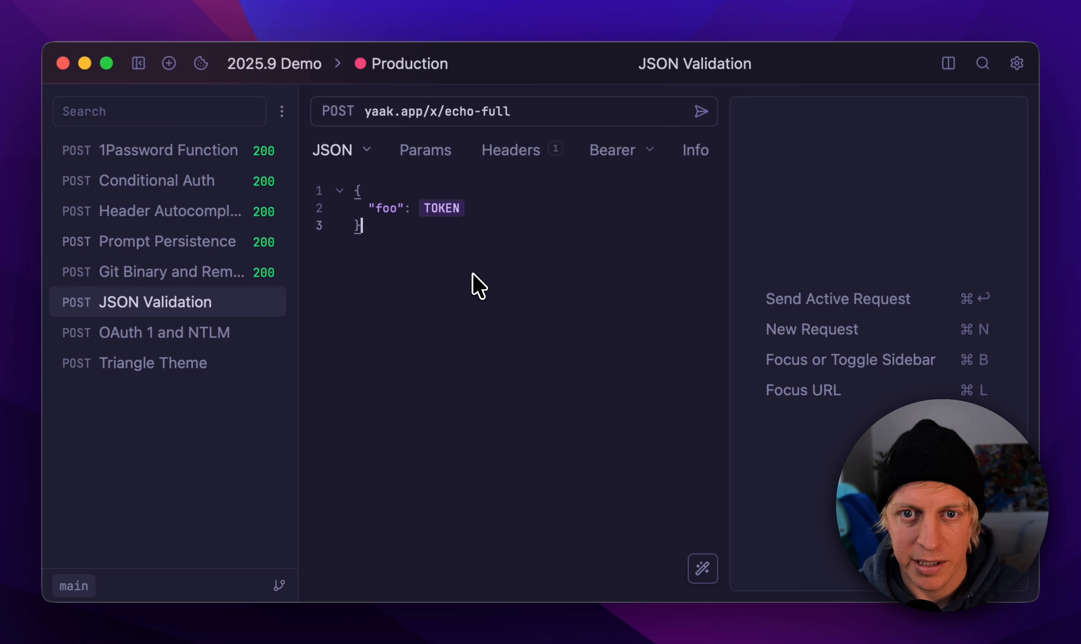
Step: Try adding stray letters directly after the TOKEN variable in the JSON body and delete them again
{"action": "mouse_move", "coordinate": [458, 222]}
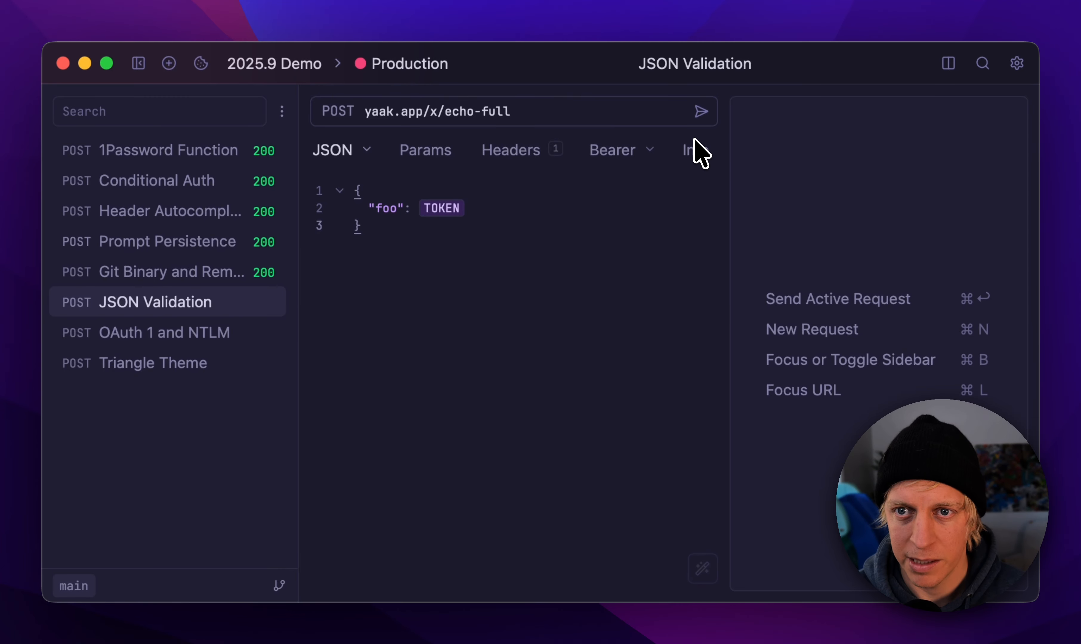
{"action": "left_click", "coordinate": [512, 214]}
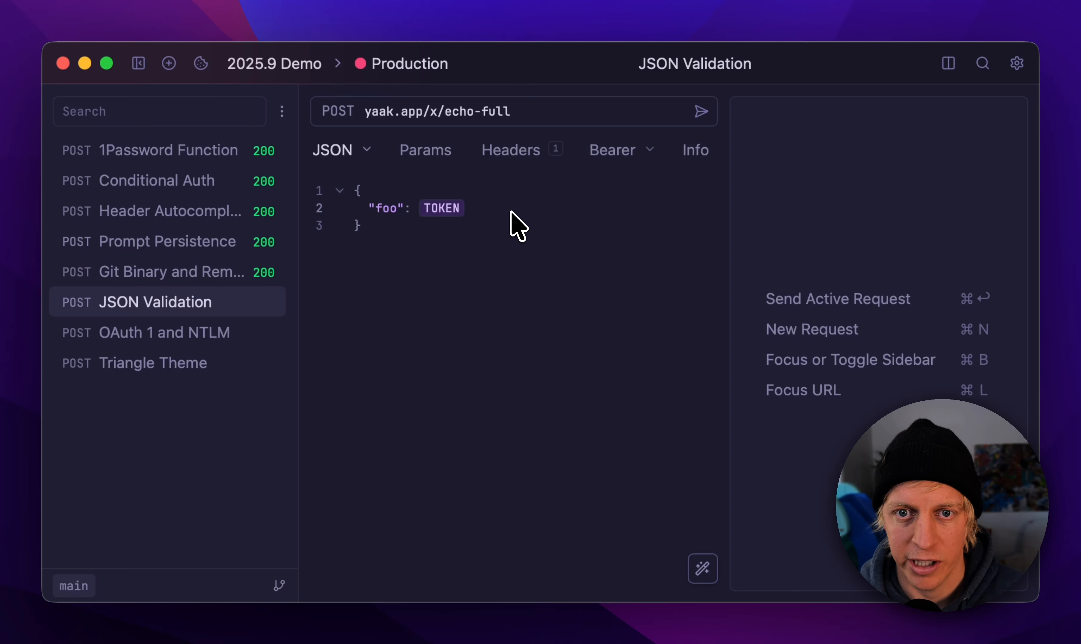
{"action": "key", "text": "BackSpace"}
{"action": "key", "text": "BackSpace"}
{"action": "key", "text": "BackSpace"}
{"action": "key", "text": "BackSpace"}
{"action": "key", "text": "BackSpace"}
{"action": "key", "text": "BackSpace"}
{"action": "key", "text": "BackSpace"}
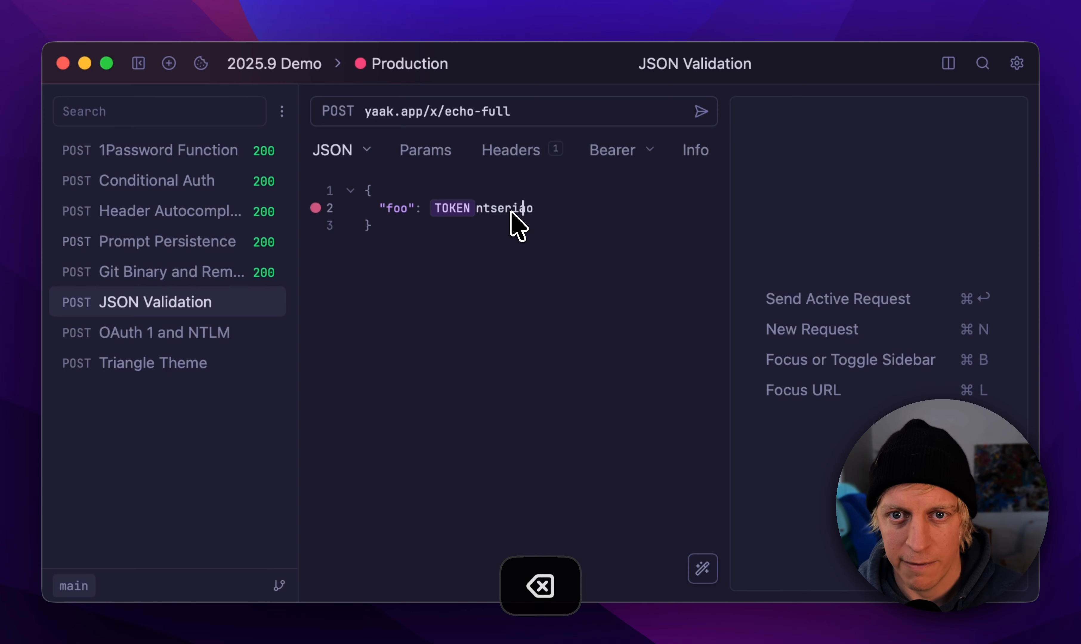
{"action": "key", "text": "BackSpace"}
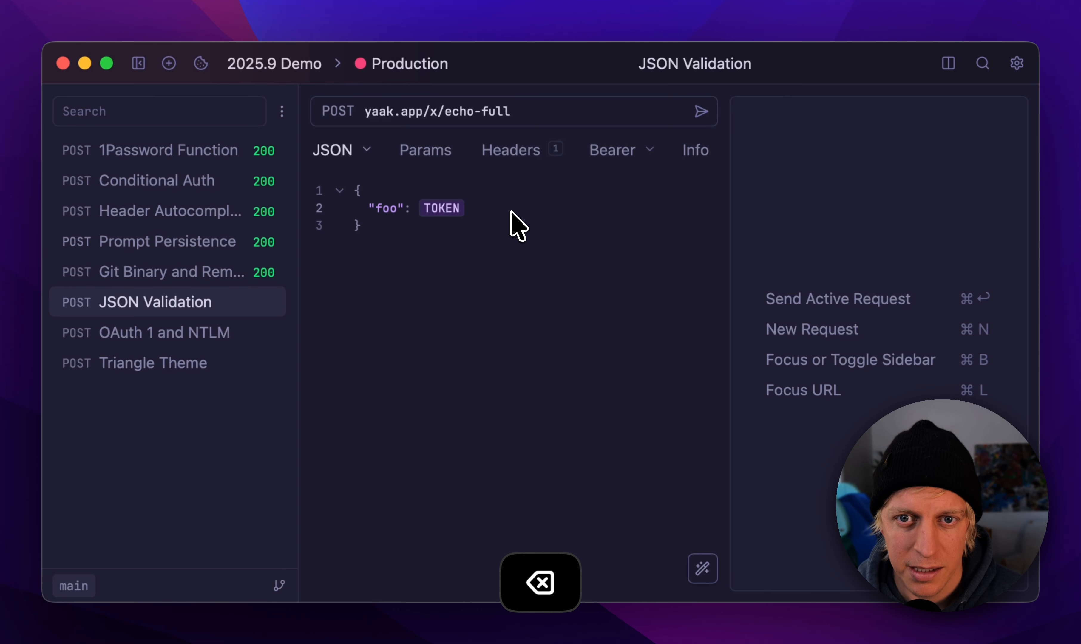
Step: Try a second "foo": "bar" entry with a stray s after its value, and remove the added line
{"action": "type", "text": ","}
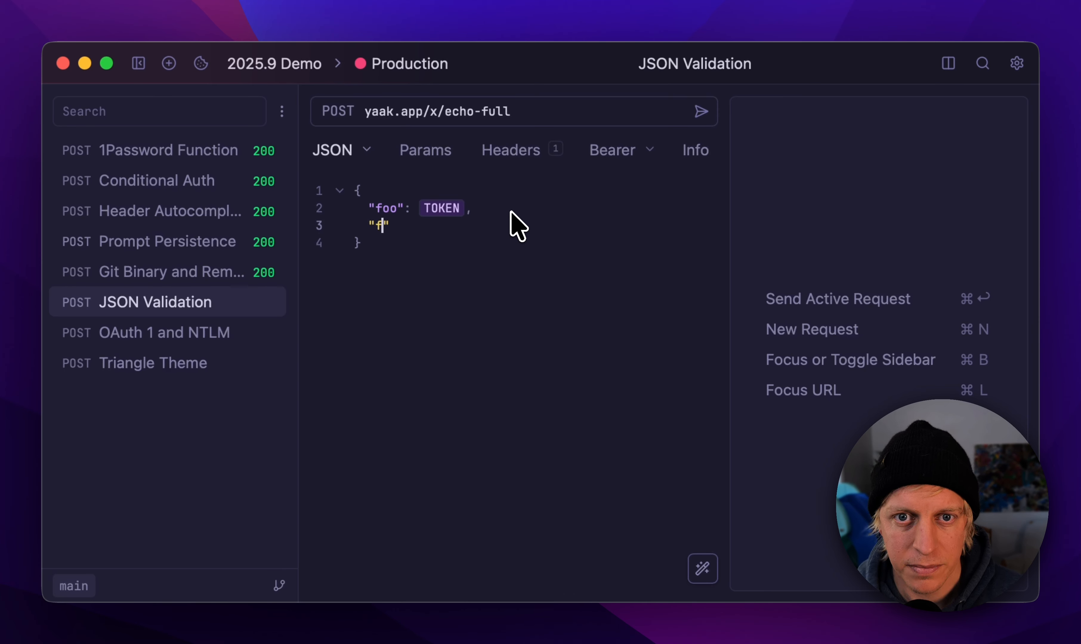
{"action": "type", "text": "oo\": \"bar"}
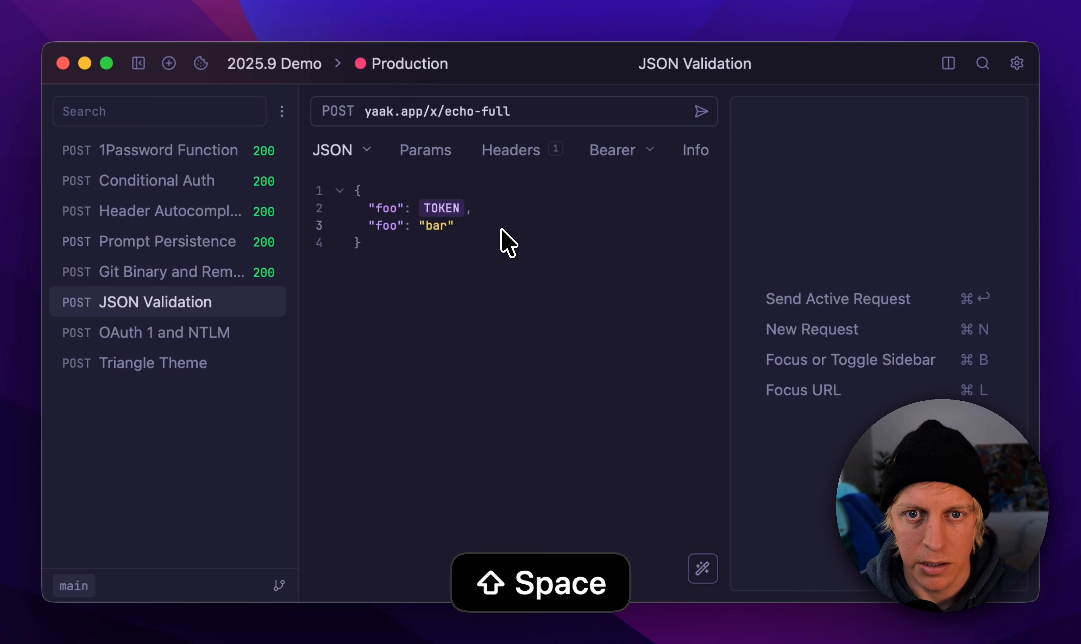
{"action": "type", "text": "\"s"}
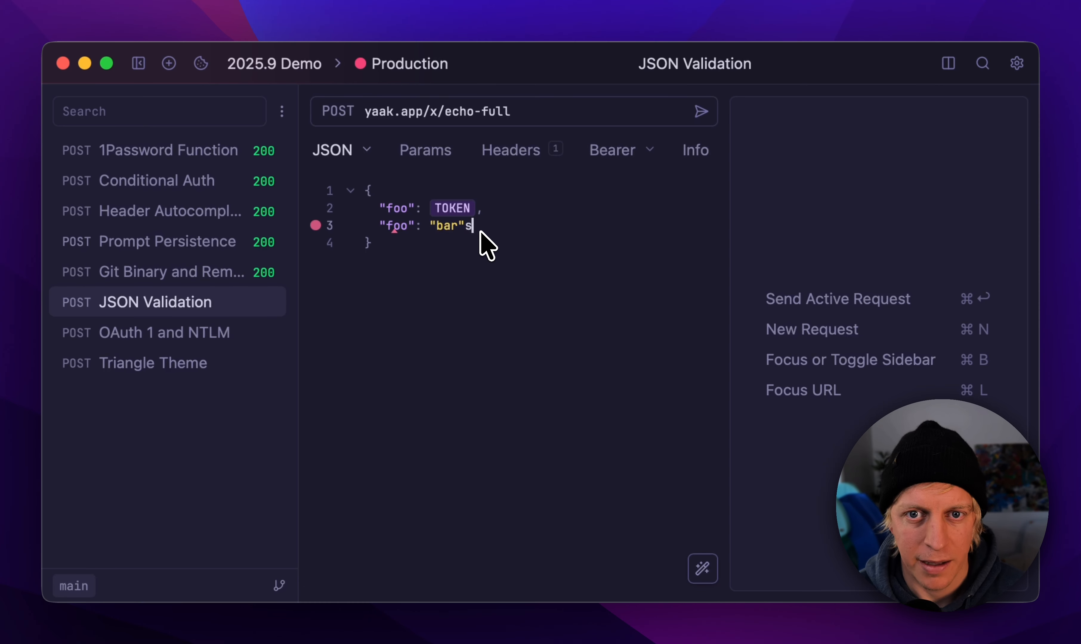
{"action": "key", "text": "BackSpace"}
{"action": "triple_click", "coordinate": [465, 226]}
{"action": "key", "text": "BackSpace"}
{"action": "key", "text": "BackSpace"}
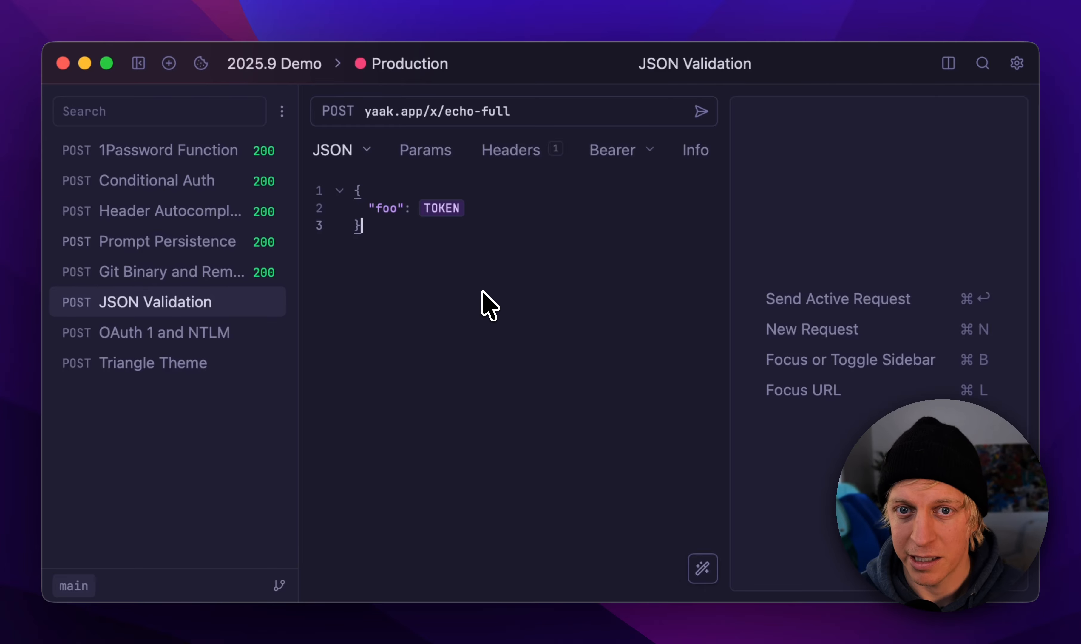
Step: Append sta directly after the TOKEN variable and send the request with the invalid JSON
{"action": "left_click", "coordinate": [503, 215]}
{"action": "type", "text": "sta"}
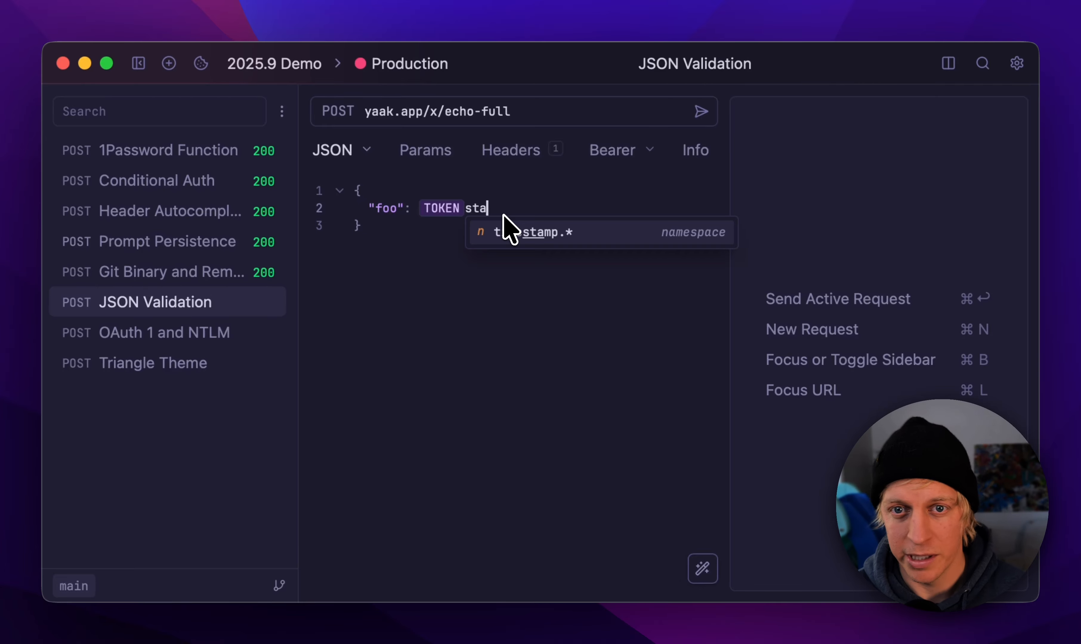
{"action": "left_click", "coordinate": [468, 268]}
{"action": "left_click", "coordinate": [713, 117]}
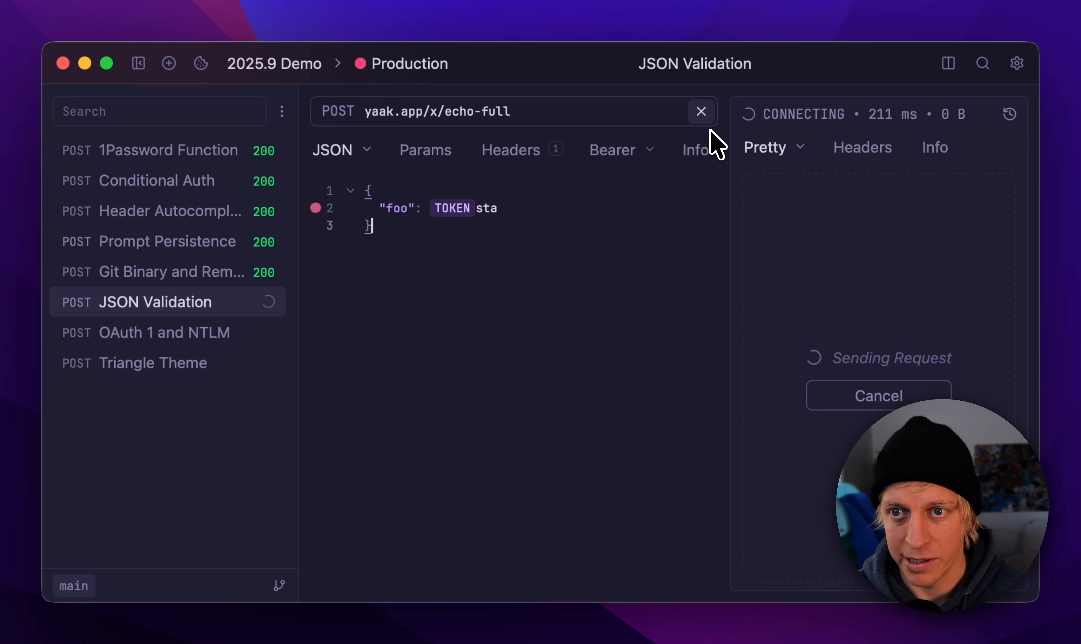
Step: Open the OAuth 1 and NTLM request, review its OAuth 1 fields, and change the authentication to NTLM Auth
{"action": "left_click", "coordinate": [221, 337]}
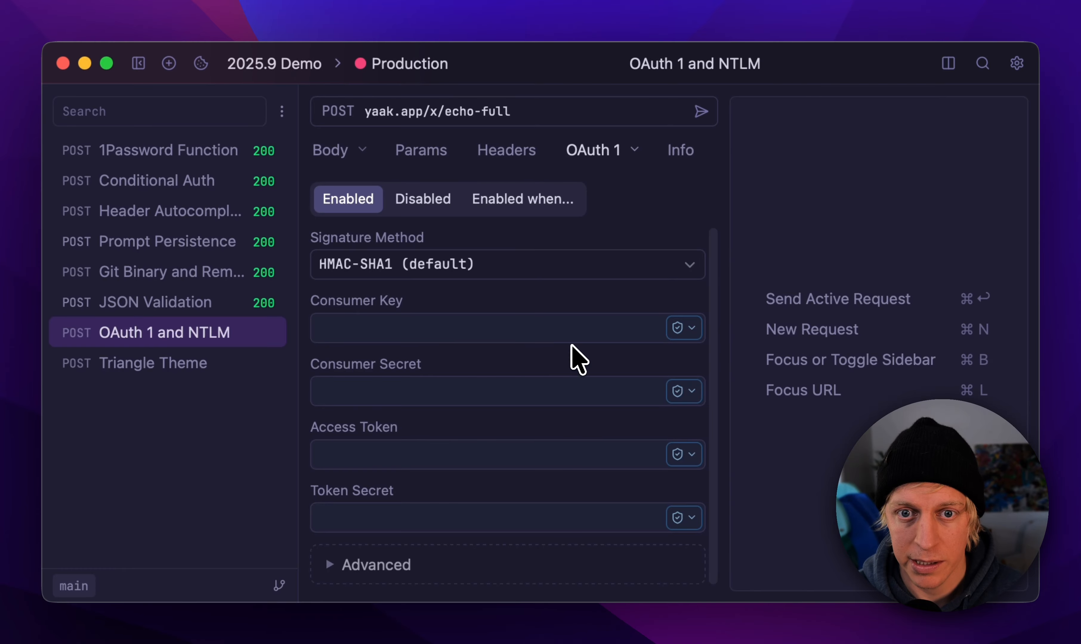
{"action": "scroll", "coordinate": [386, 415], "scroll_direction": "down", "scroll_amount": 1}
{"action": "scroll", "coordinate": [527, 307], "scroll_direction": "up", "scroll_amount": 1}
{"action": "left_click", "coordinate": [596, 150]}
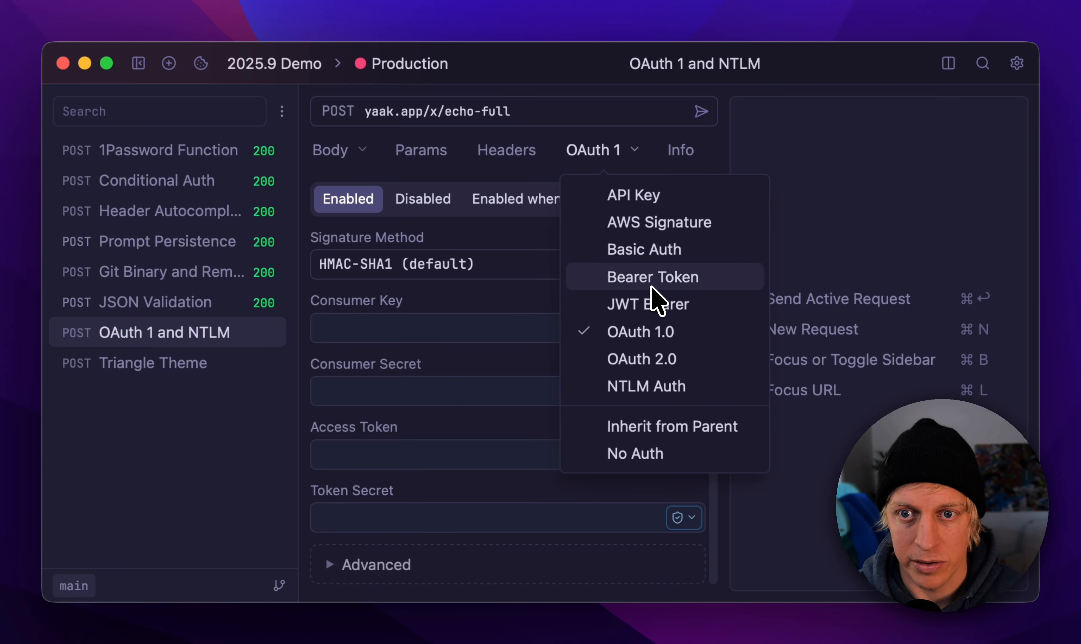
{"action": "left_click", "coordinate": [673, 386]}
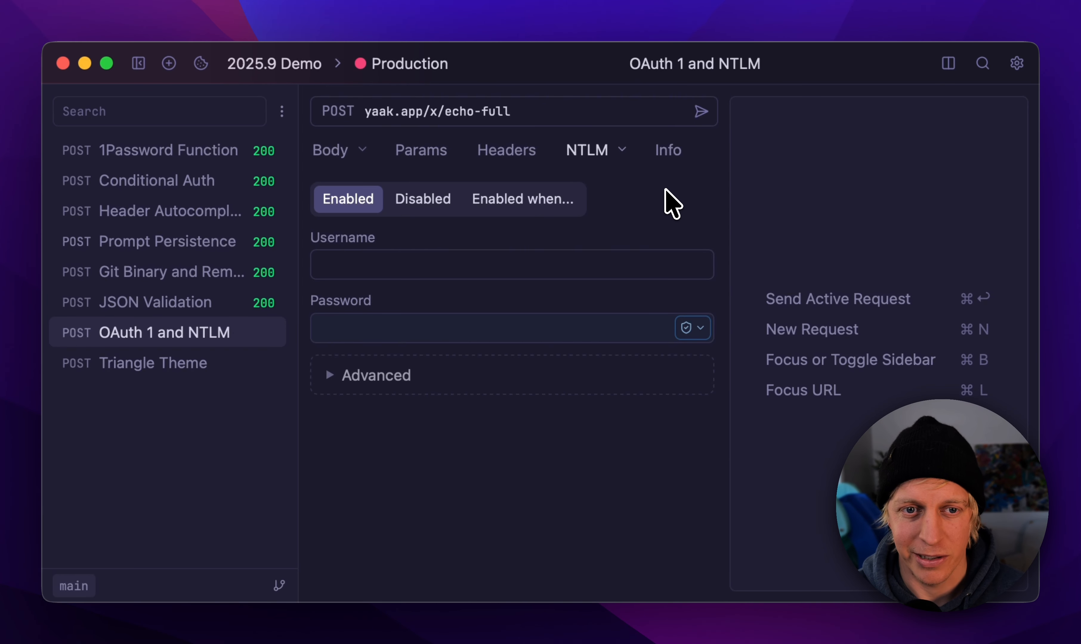
Step: Review the NTLM request's username and password fields, its Advanced section, and the list of available authentication types
{"action": "left_click", "coordinate": [209, 309]}
{"action": "left_click", "coordinate": [217, 336]}
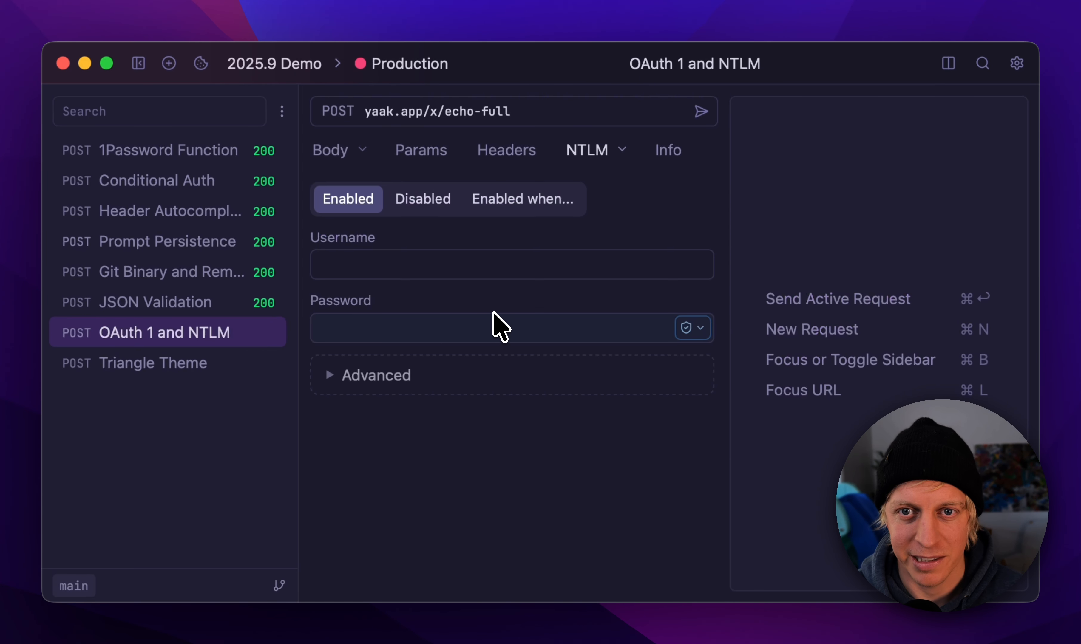
{"action": "left_click", "coordinate": [609, 154]}
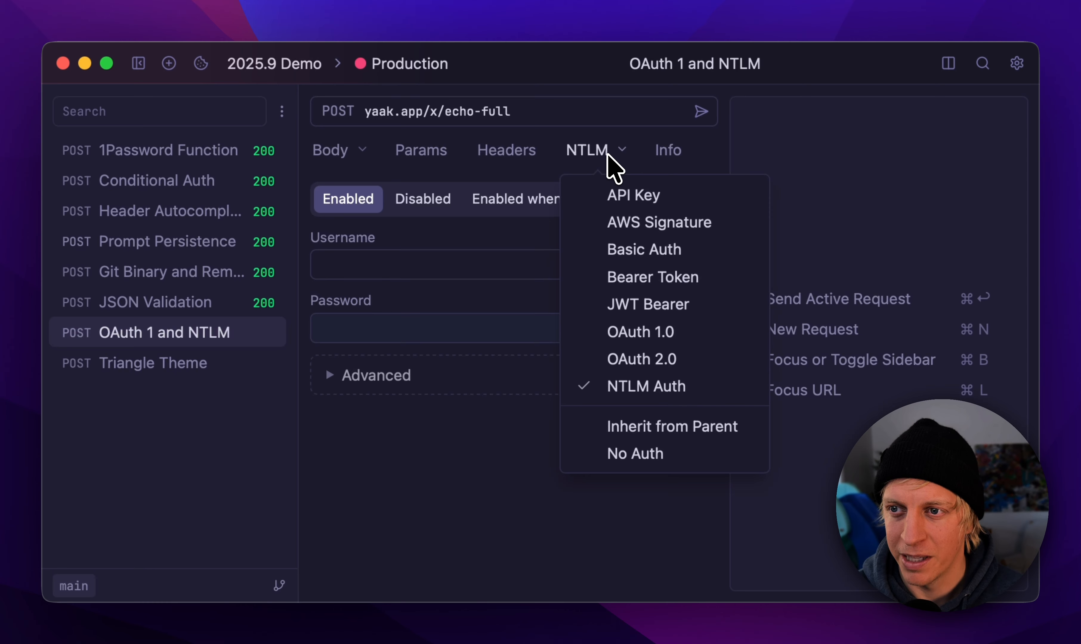
{"action": "left_click", "coordinate": [500, 451]}
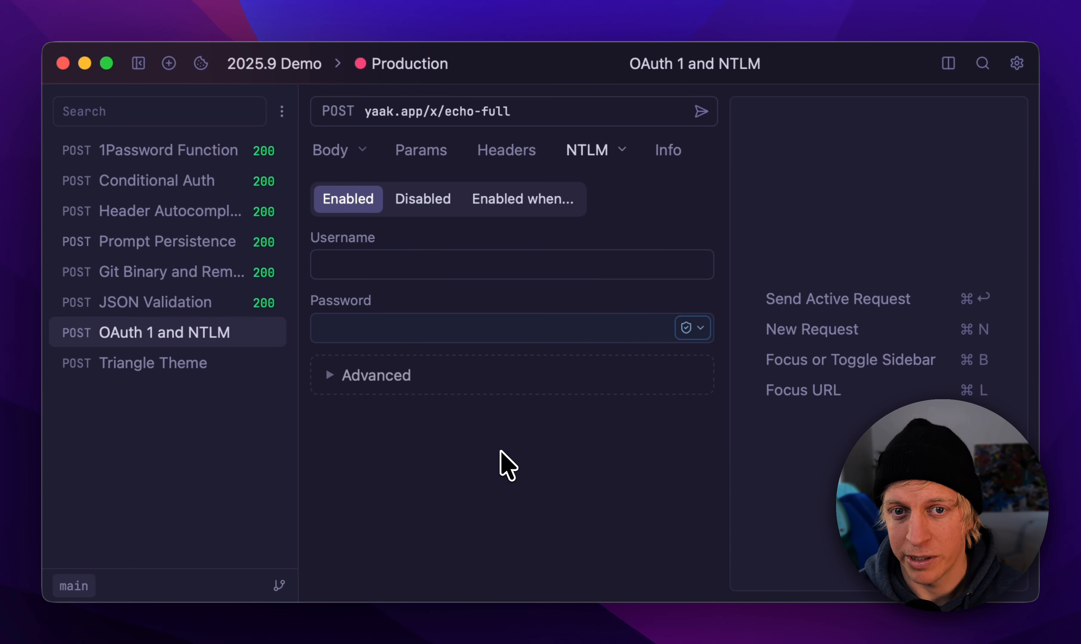
{"action": "left_click", "coordinate": [435, 272]}
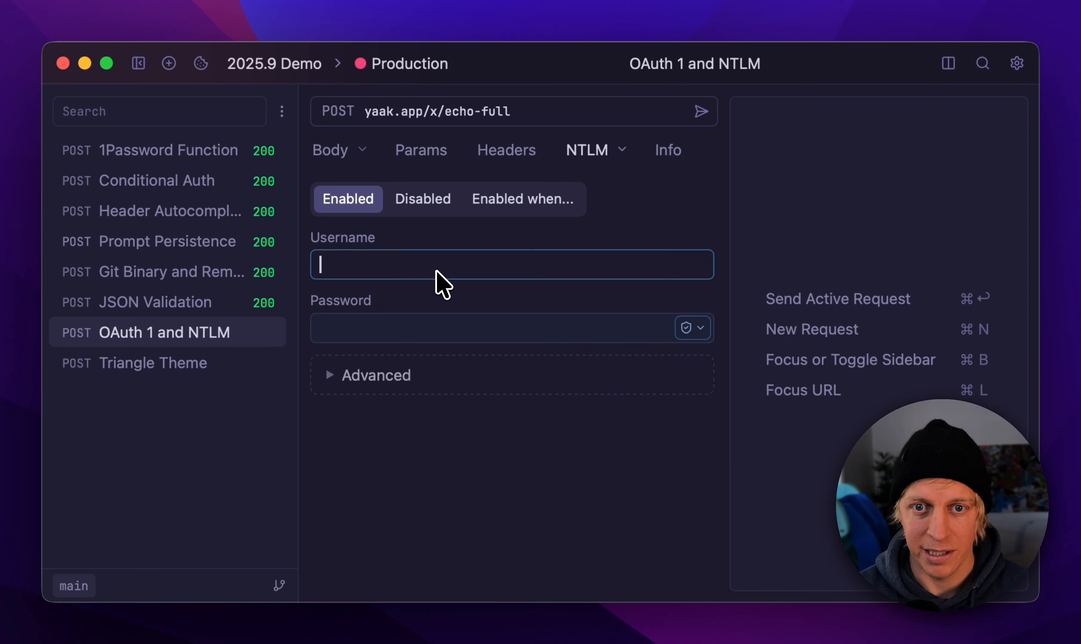
{"action": "left_click", "coordinate": [419, 373]}
{"action": "left_click", "coordinate": [397, 378]}
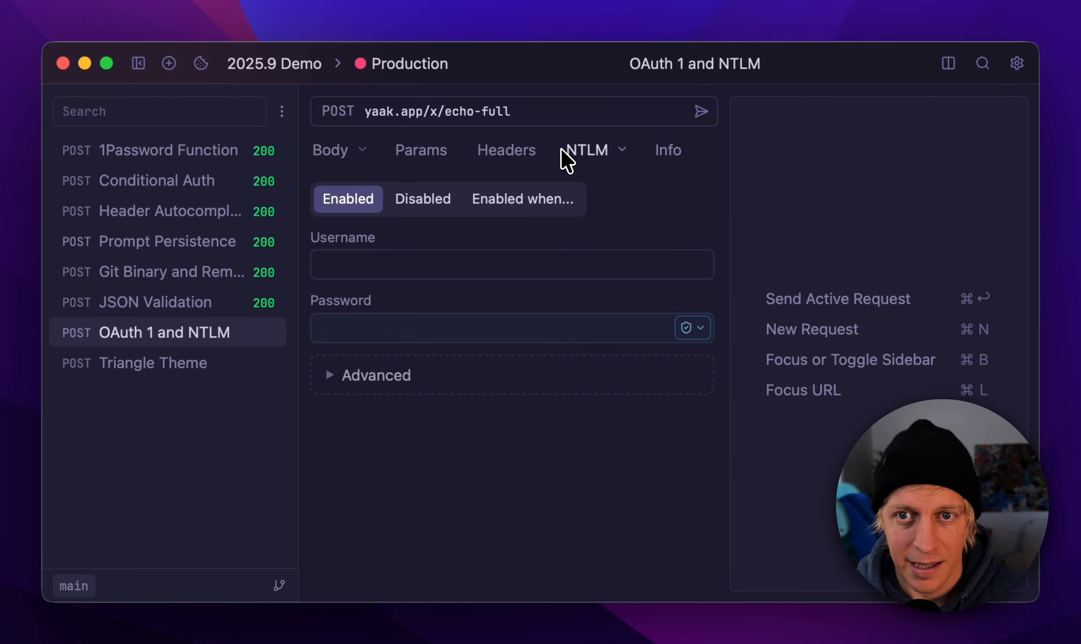
Step: Try OAuth 2.0 as the request's authentication type and replace it with OAuth 1.0
{"action": "left_click", "coordinate": [616, 157]}
{"action": "left_click", "coordinate": [648, 356]}
{"action": "left_click", "coordinate": [613, 171]}
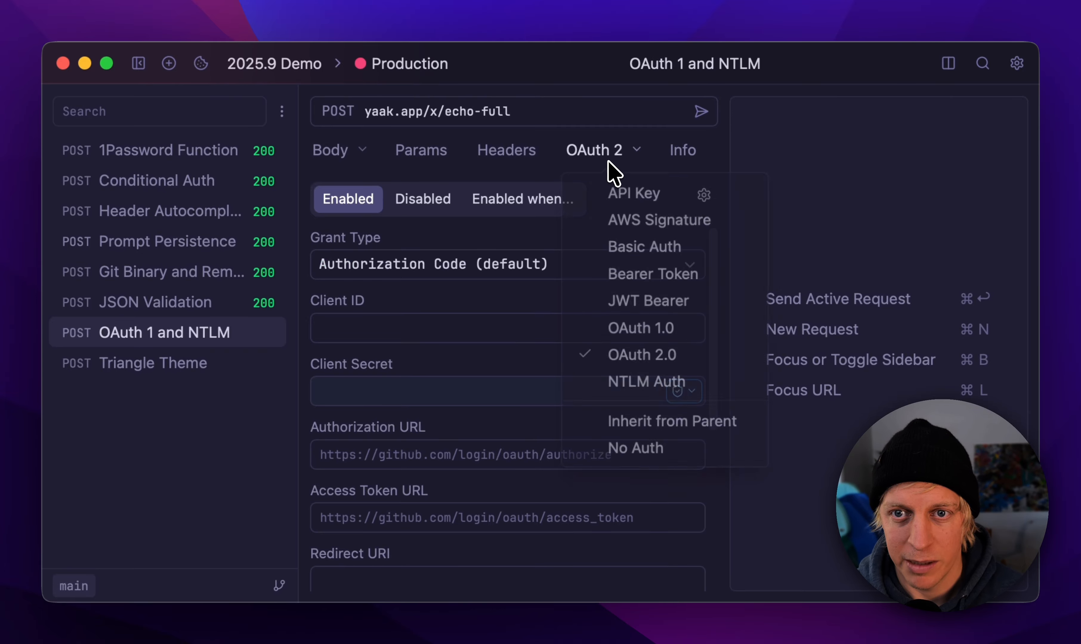
{"action": "left_click", "coordinate": [632, 329]}
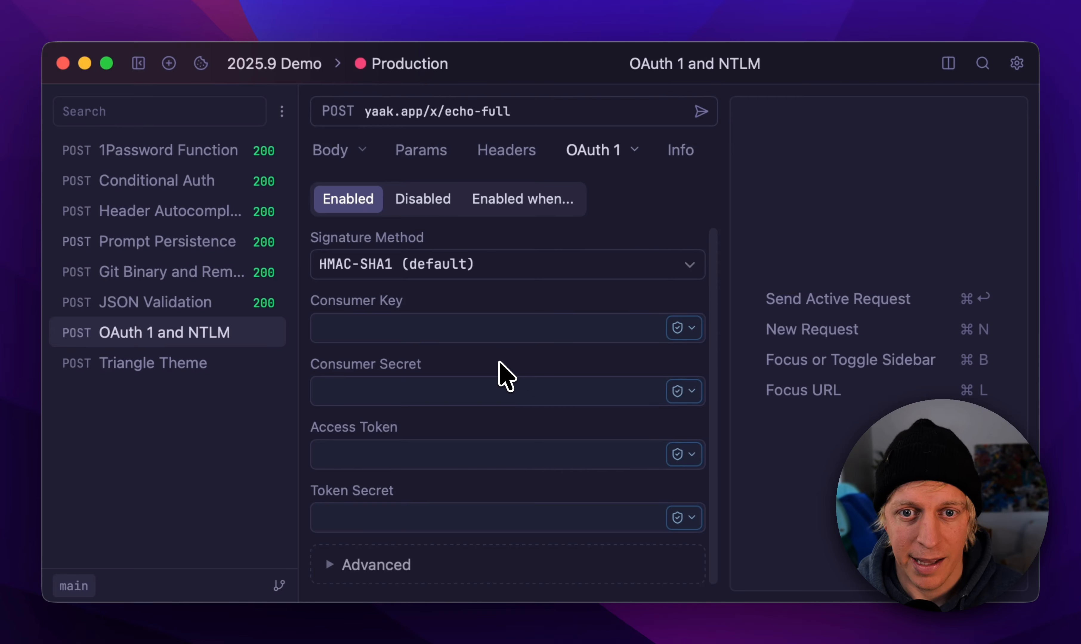
{"action": "left_click", "coordinate": [620, 150]}
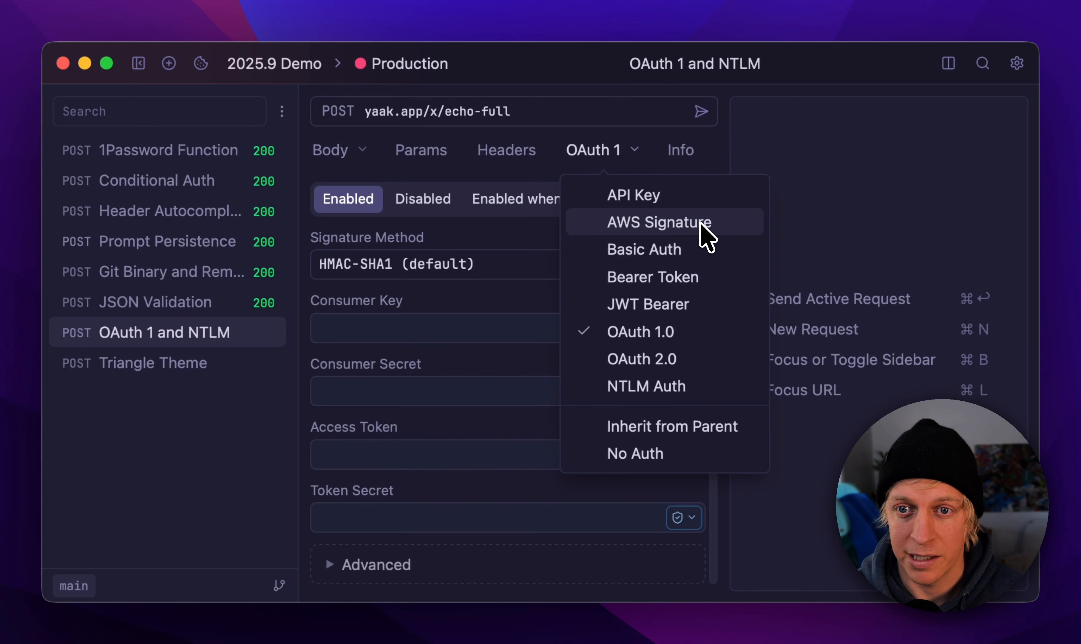
{"action": "left_click", "coordinate": [819, 255]}
Step: Open the Triangle Theme request and set the dark theme to Triangle in the app settings
{"action": "left_click", "coordinate": [214, 381]}
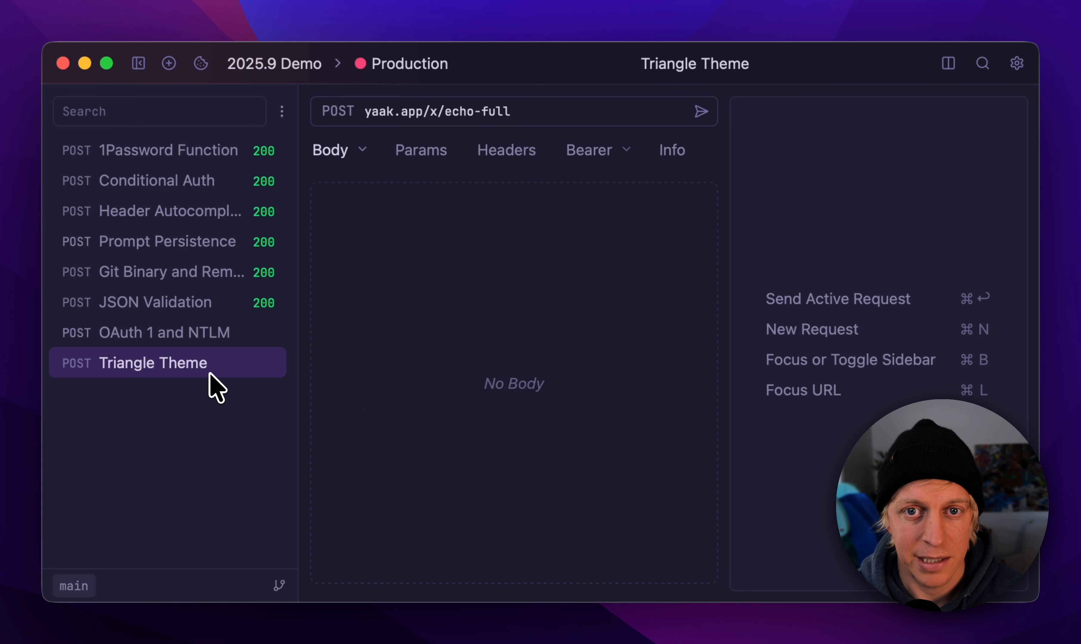
{"action": "key", "text": "super+comma"}
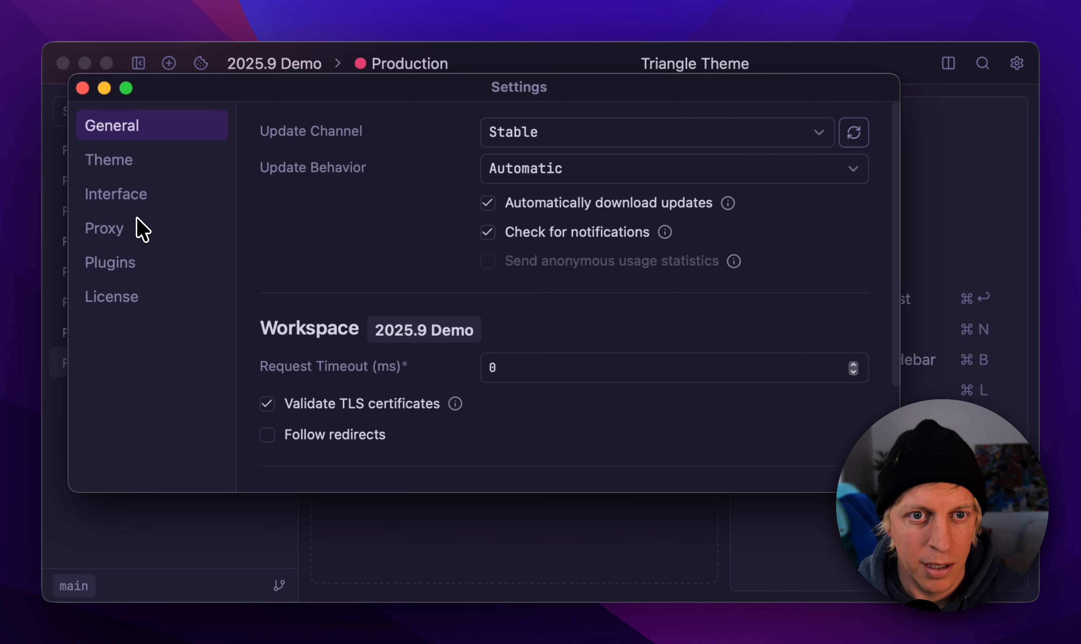
{"action": "left_click", "coordinate": [132, 232]}
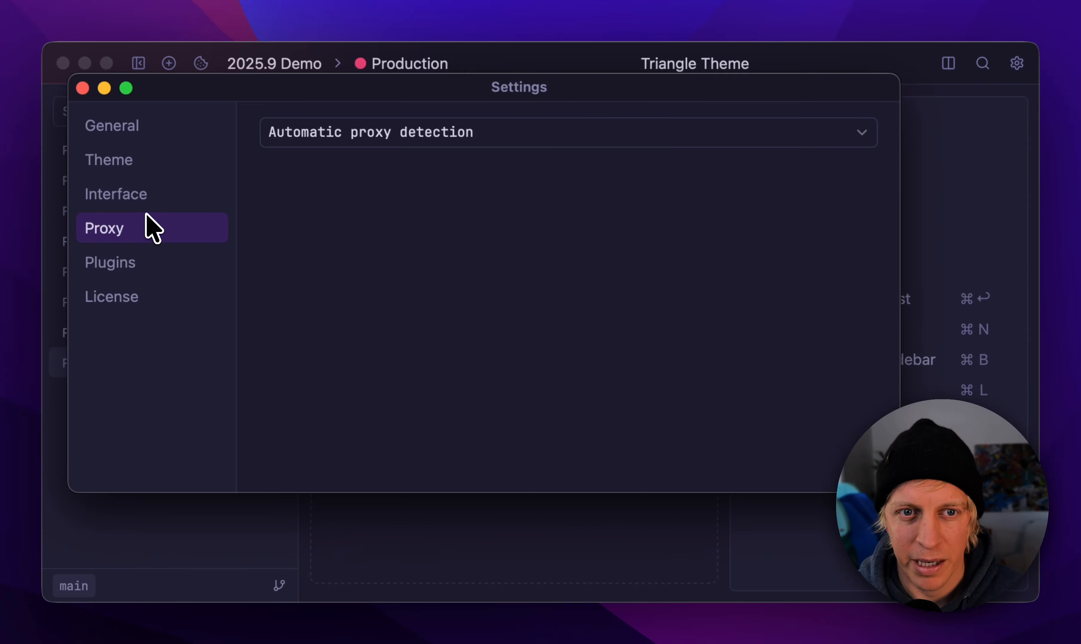
{"action": "left_click", "coordinate": [155, 167]}
{"action": "left_click", "coordinate": [609, 193]}
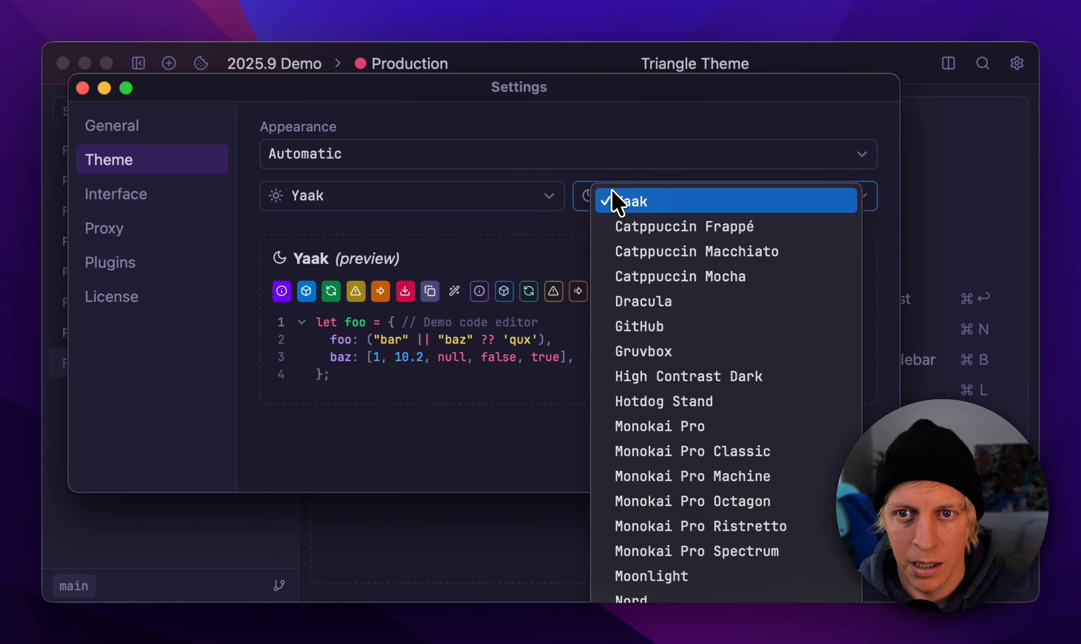
{"action": "left_click", "coordinate": [713, 641]}
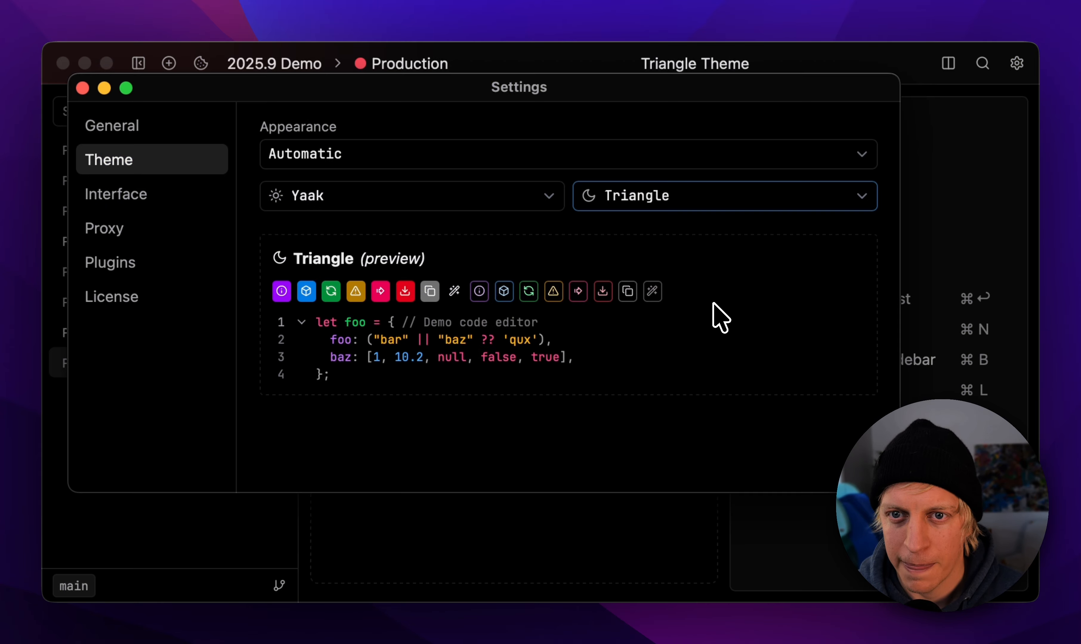
{"action": "left_click", "coordinate": [82, 88]}
Step: Look through the Conditional Auth, Header Autocomplete and 1Password Function requests to examine the theme's look on the request and response views
{"action": "left_click", "coordinate": [230, 184]}
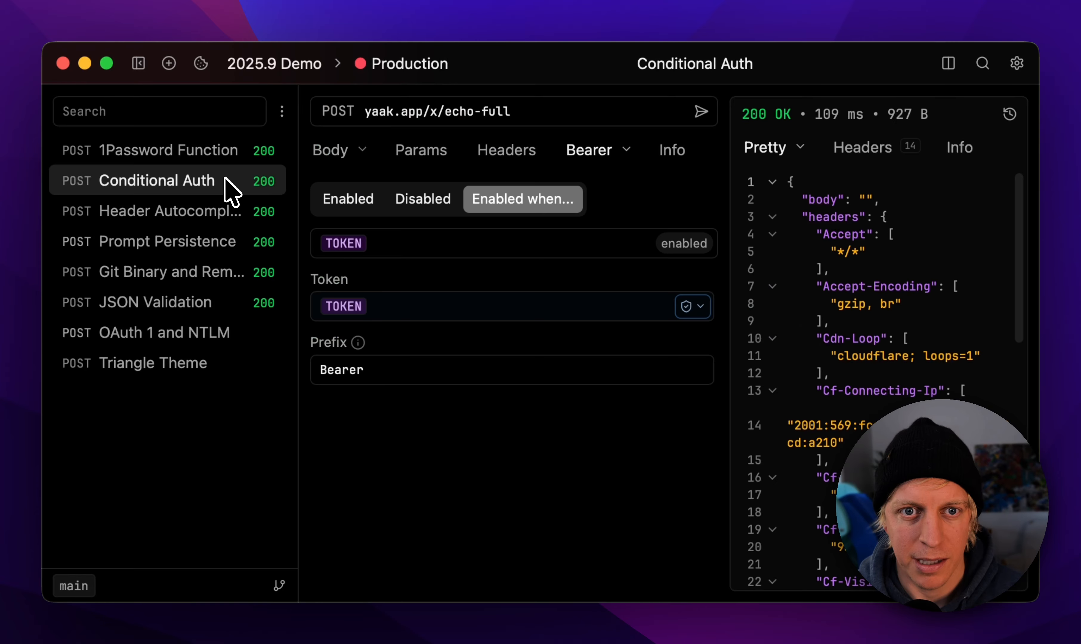
{"action": "left_click", "coordinate": [231, 209]}
{"action": "left_click", "coordinate": [229, 153]}
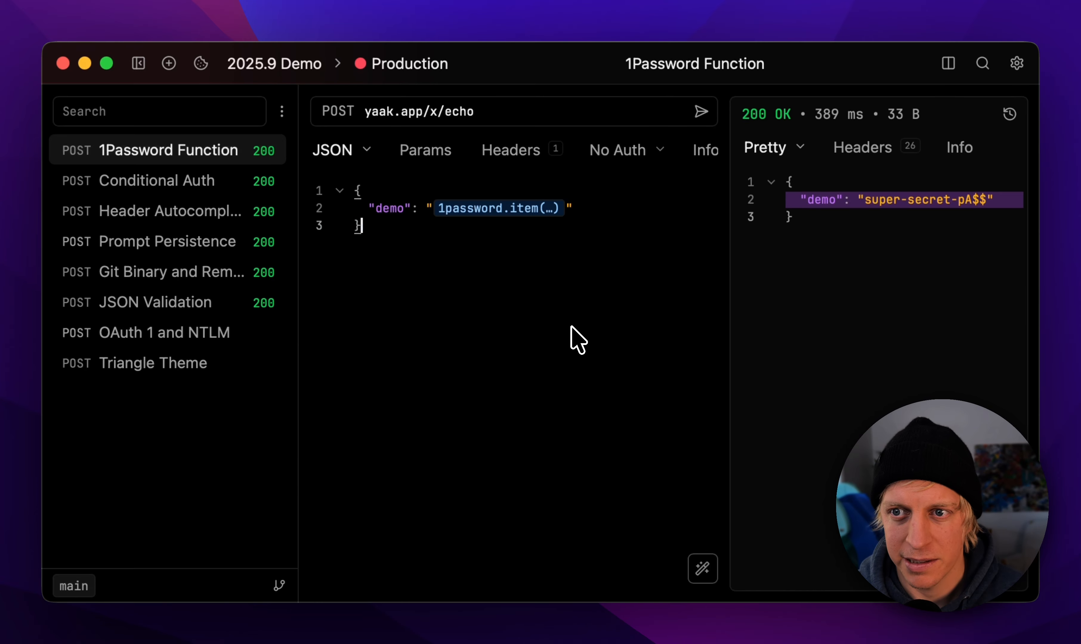
{"action": "left_click", "coordinate": [851, 269]}
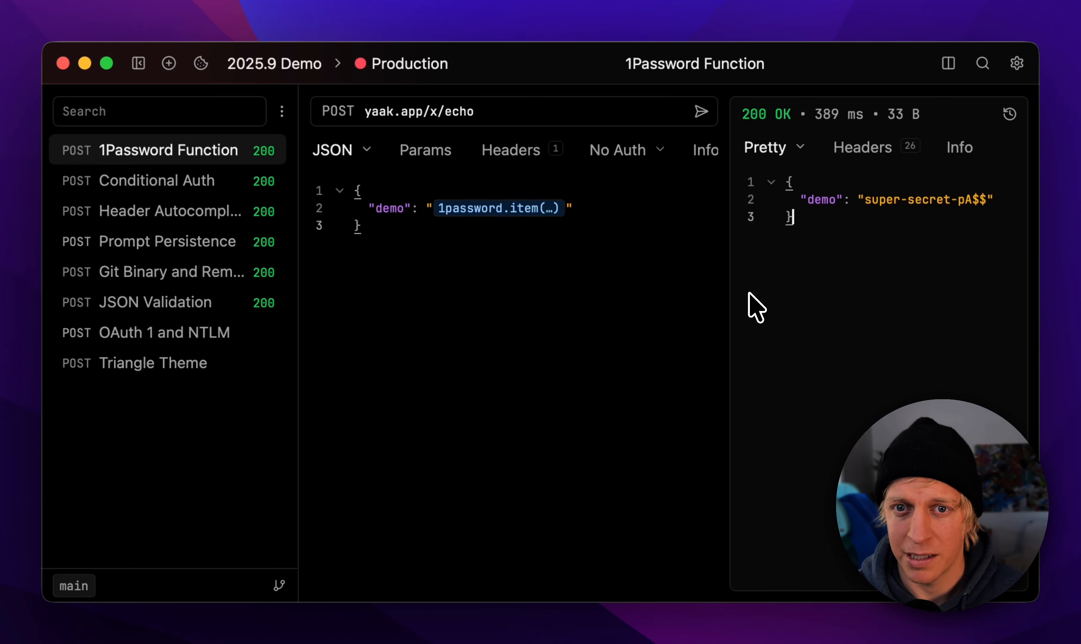
{"action": "left_click", "coordinate": [542, 245]}
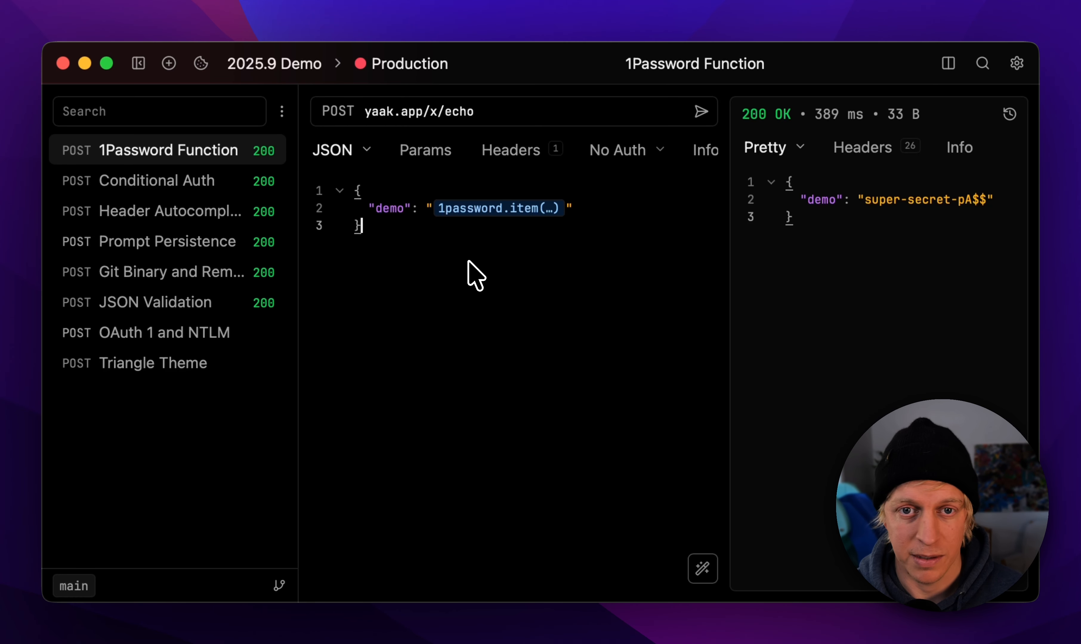
Step: Check the license page and the dark theme choices in the settings, and return to the 1Password Function request
{"action": "key", "text": "super+comma"}
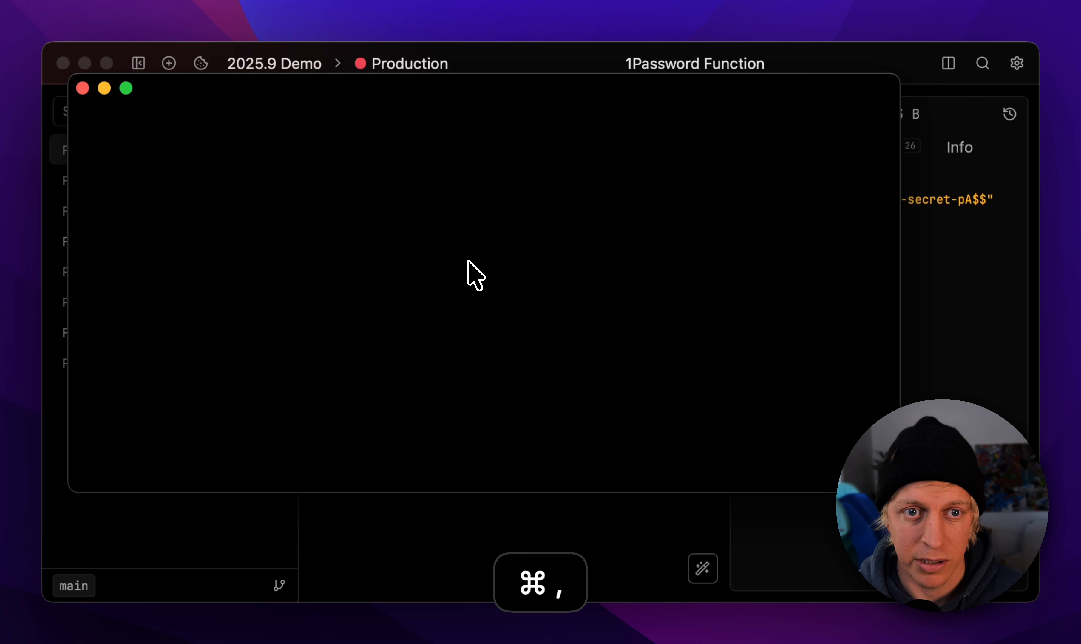
{"action": "left_click", "coordinate": [134, 299]}
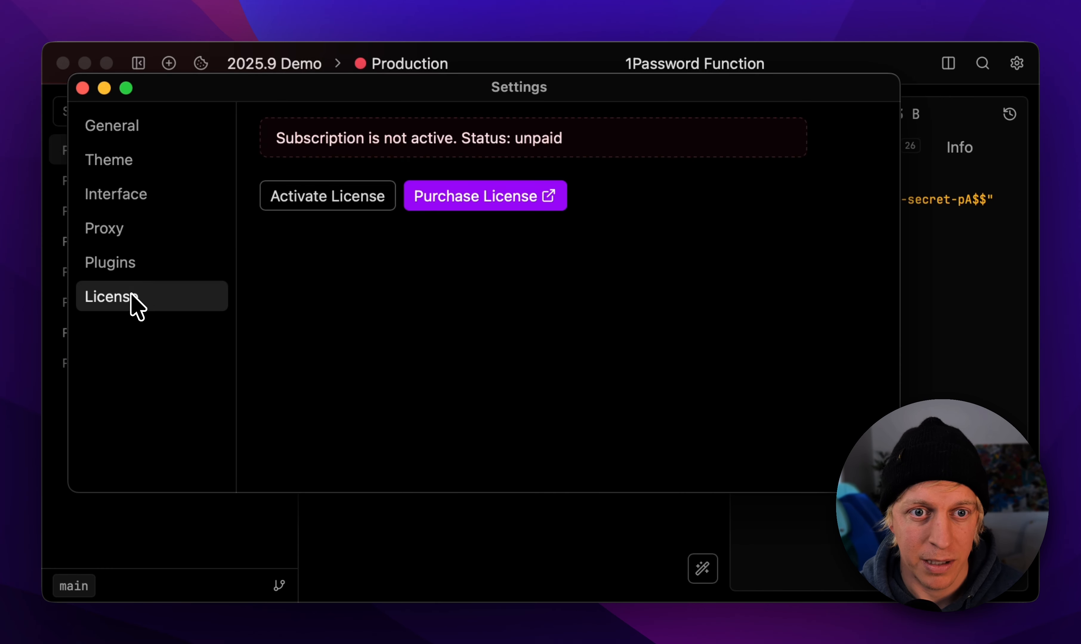
{"action": "left_click", "coordinate": [145, 166]}
{"action": "left_click", "coordinate": [677, 206]}
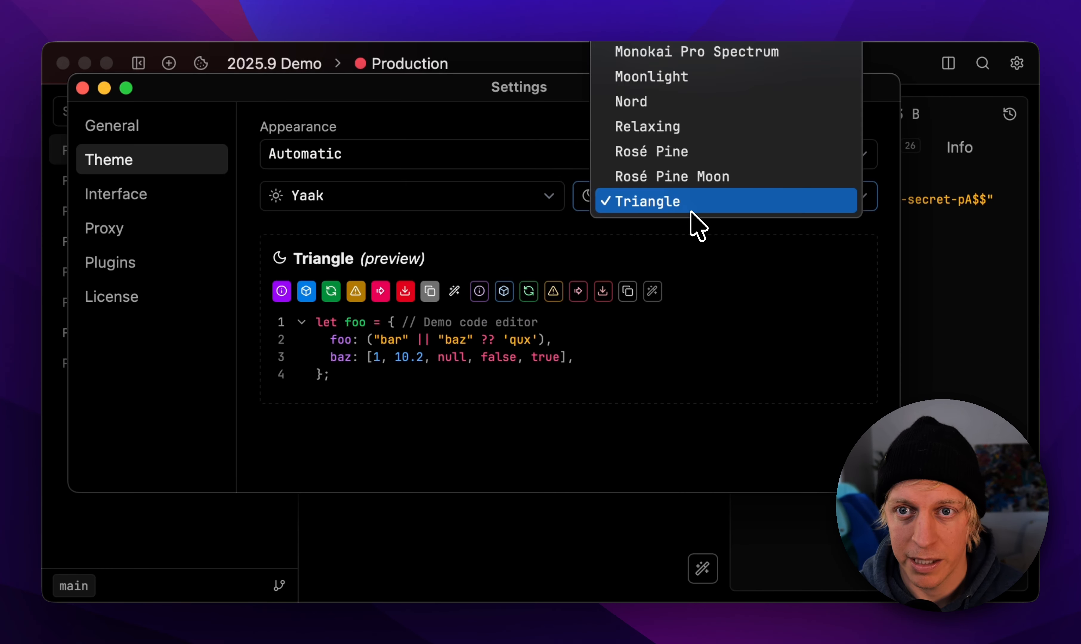
{"action": "left_click", "coordinate": [752, 260]}
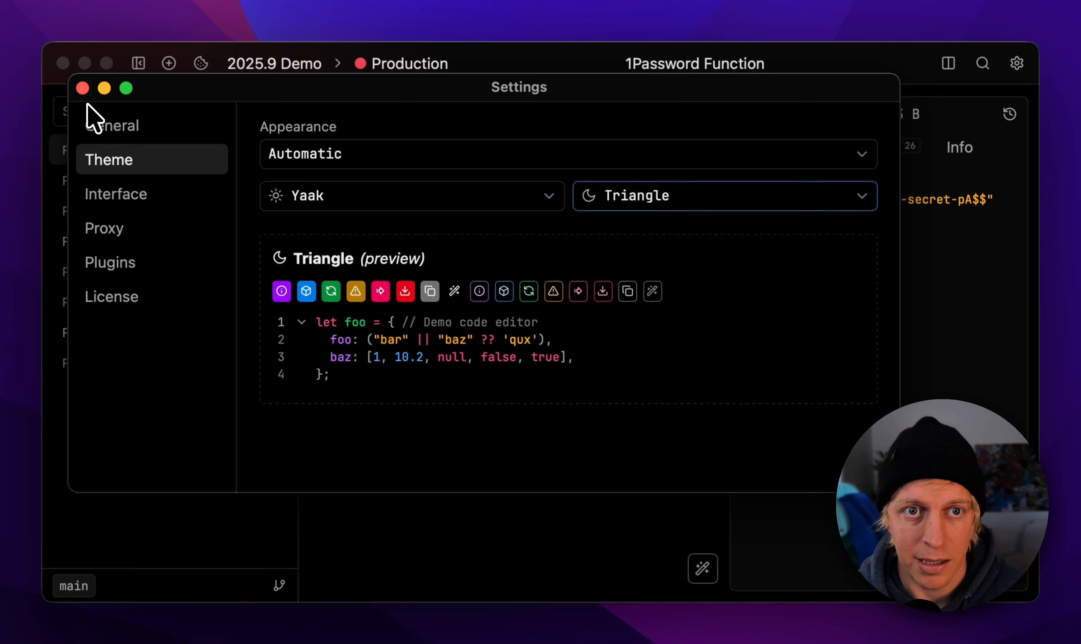
{"action": "left_click", "coordinate": [83, 89]}
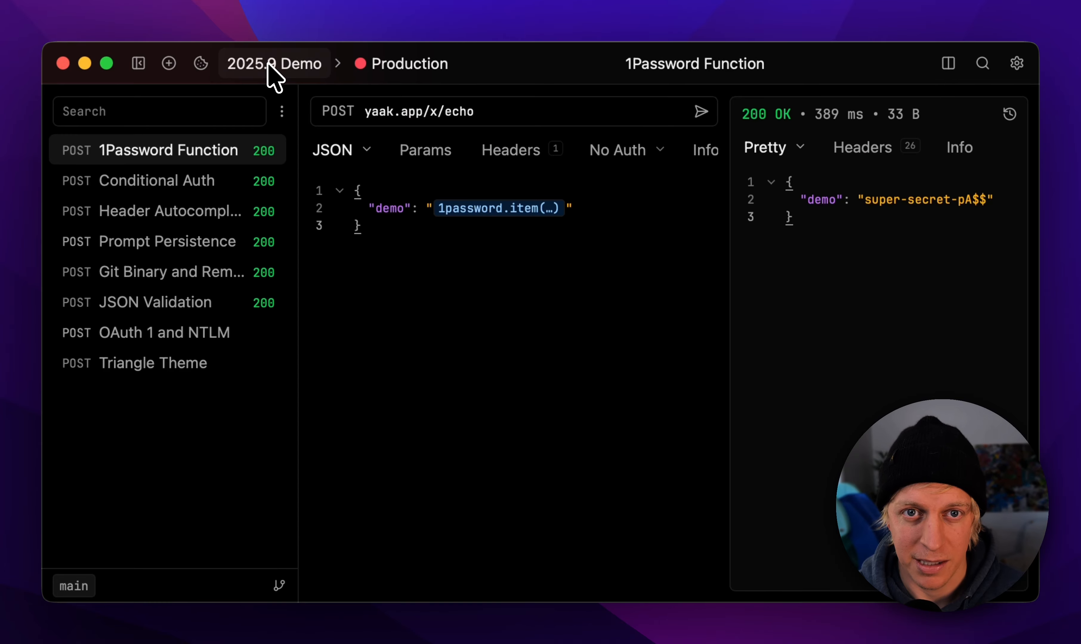
{"action": "left_click", "coordinate": [359, 252]}
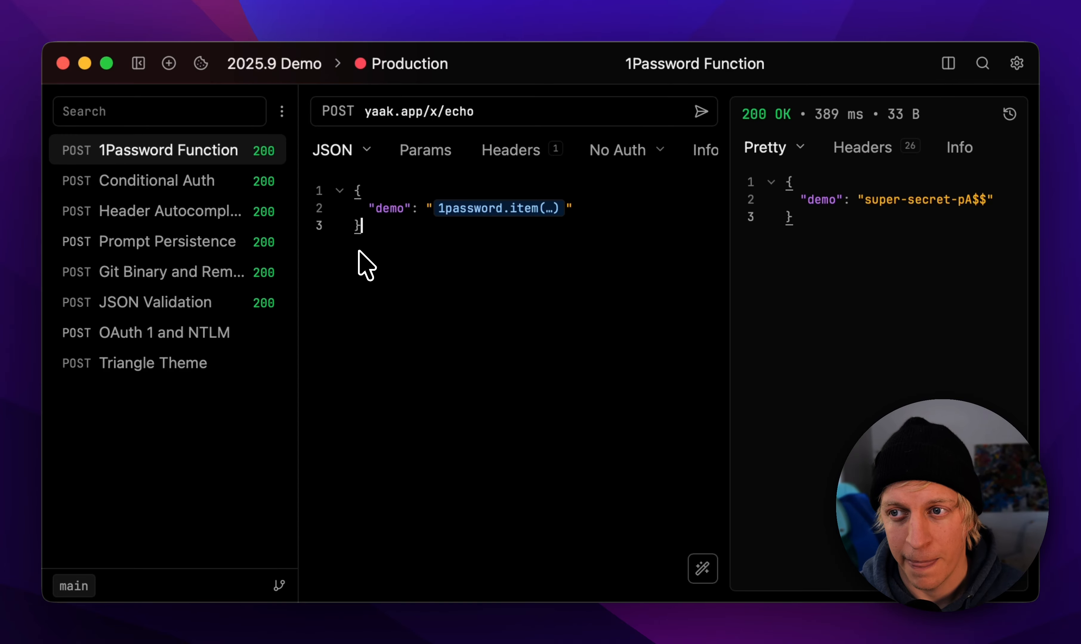